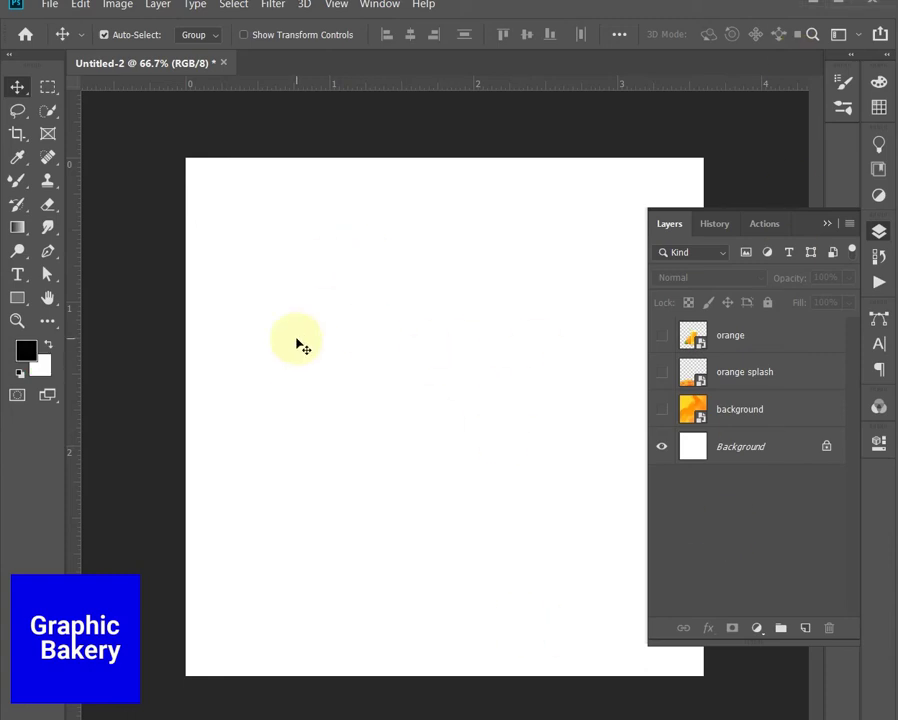
Step: Turn on the orange-yellow 'background' layer and make it the active layer
click(824, 224)
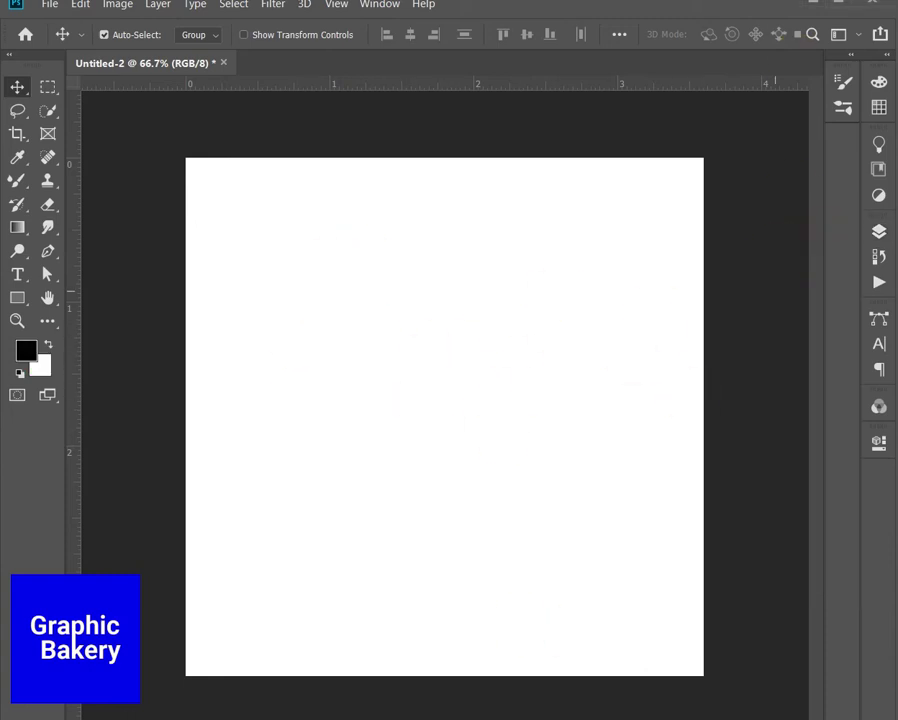
click(878, 235)
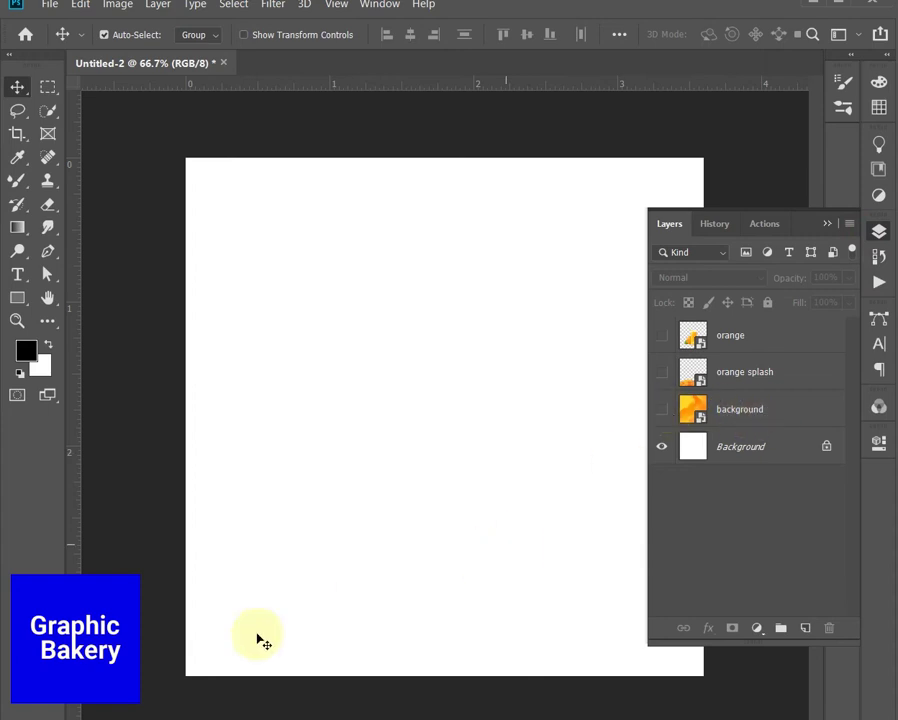
click(661, 409)
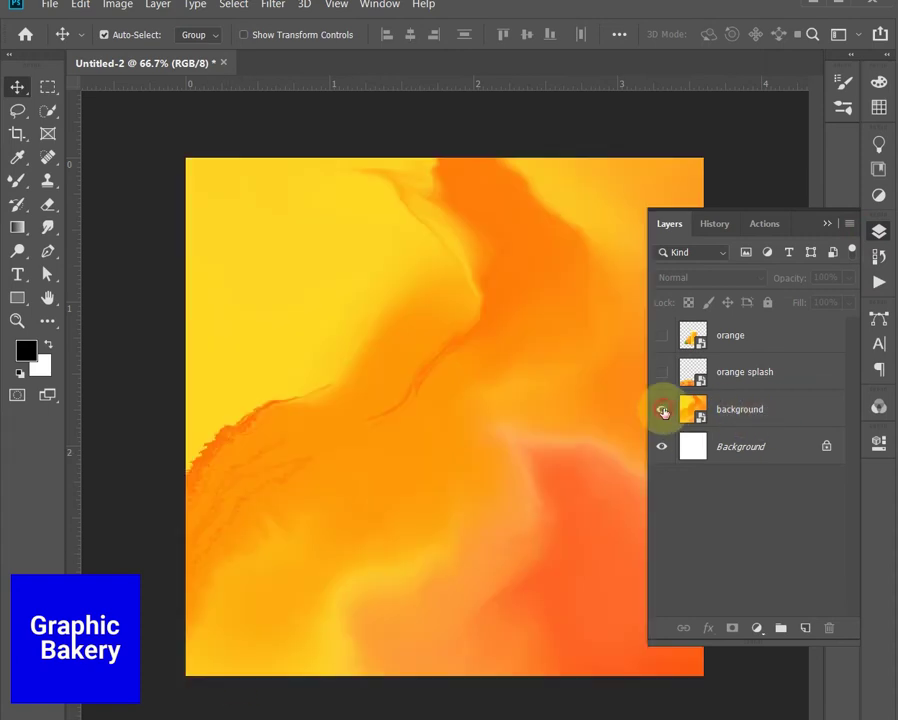
click(752, 411)
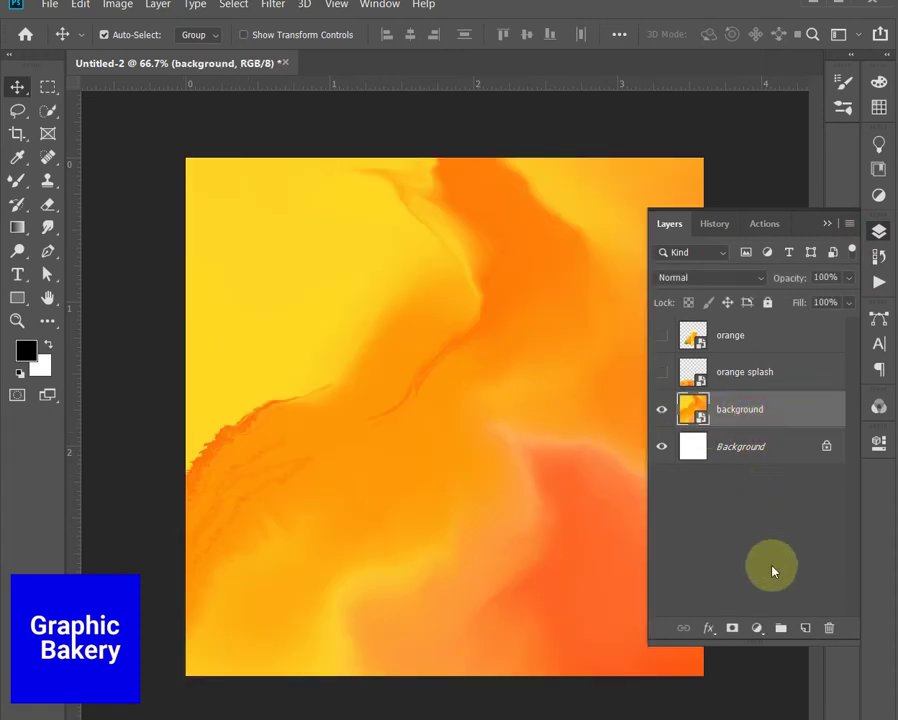
Step: Add a Gradient Fill layer using the Orange gradient preset
click(760, 630)
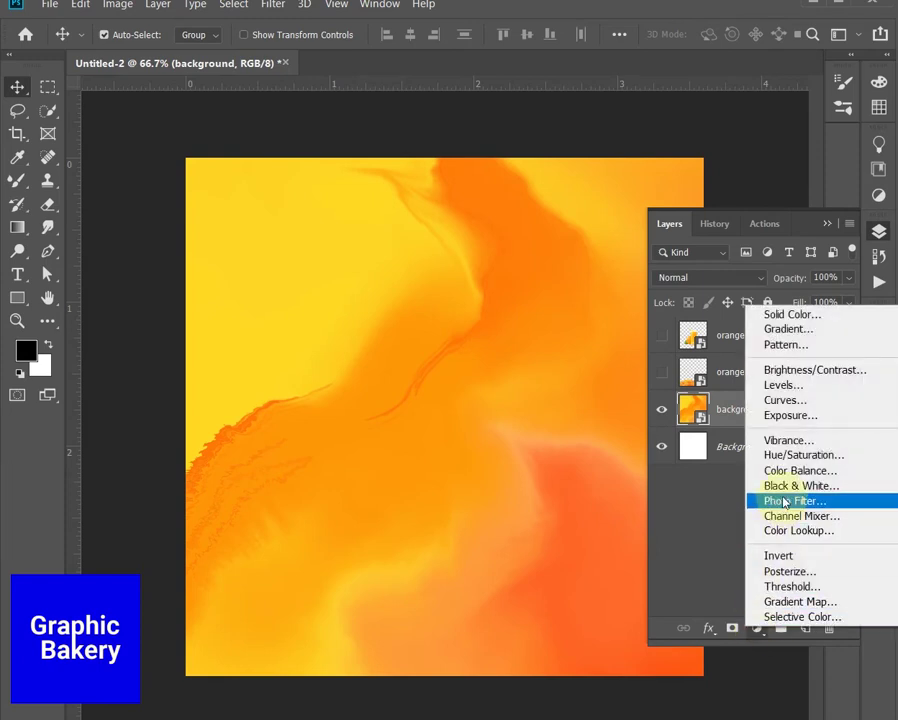
click(790, 330)
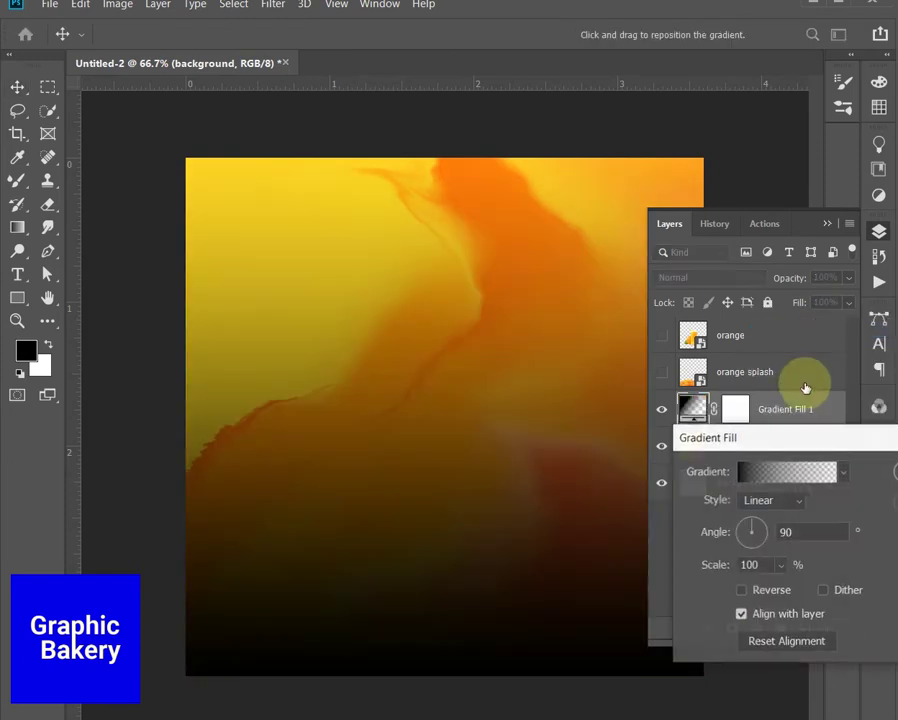
click(773, 473)
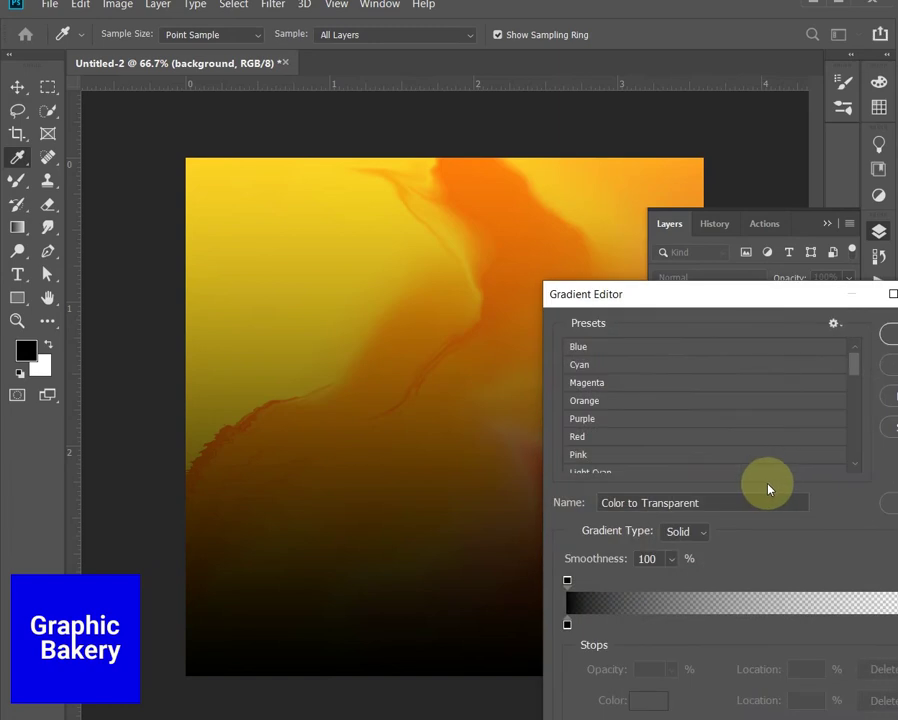
click(590, 401)
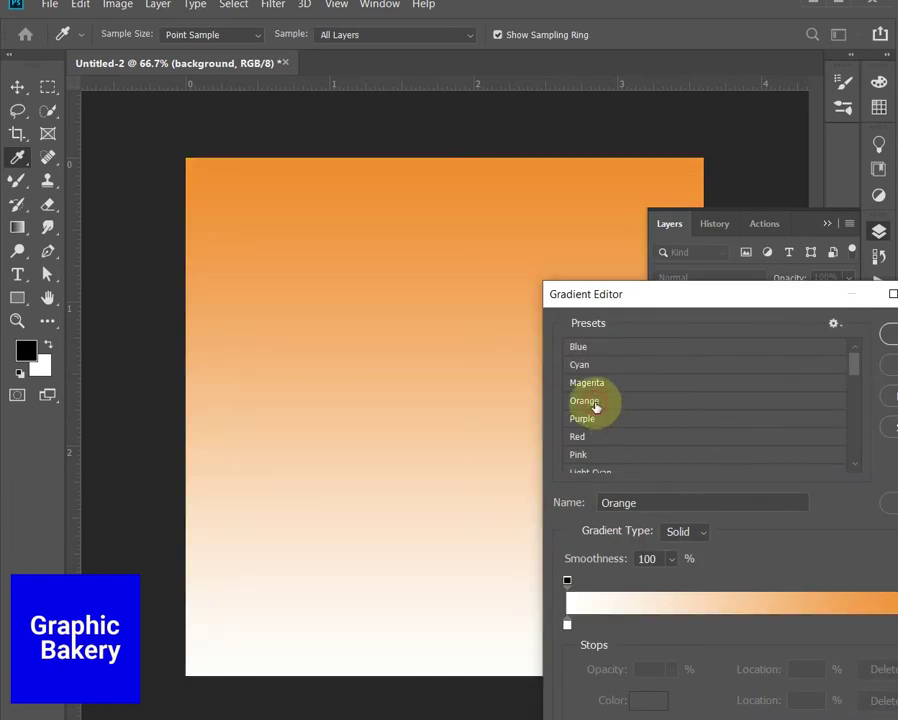
Step: Recolour the gradient's left stop to a bright orange-red and accept the gradient
double_click(567, 625)
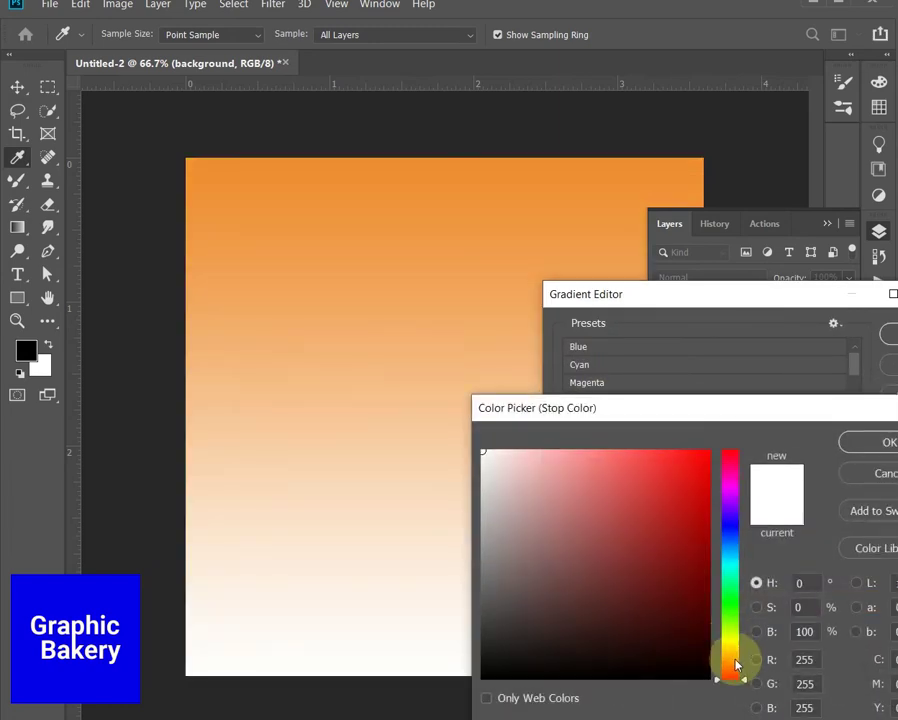
click(737, 661)
click(700, 552)
click(704, 492)
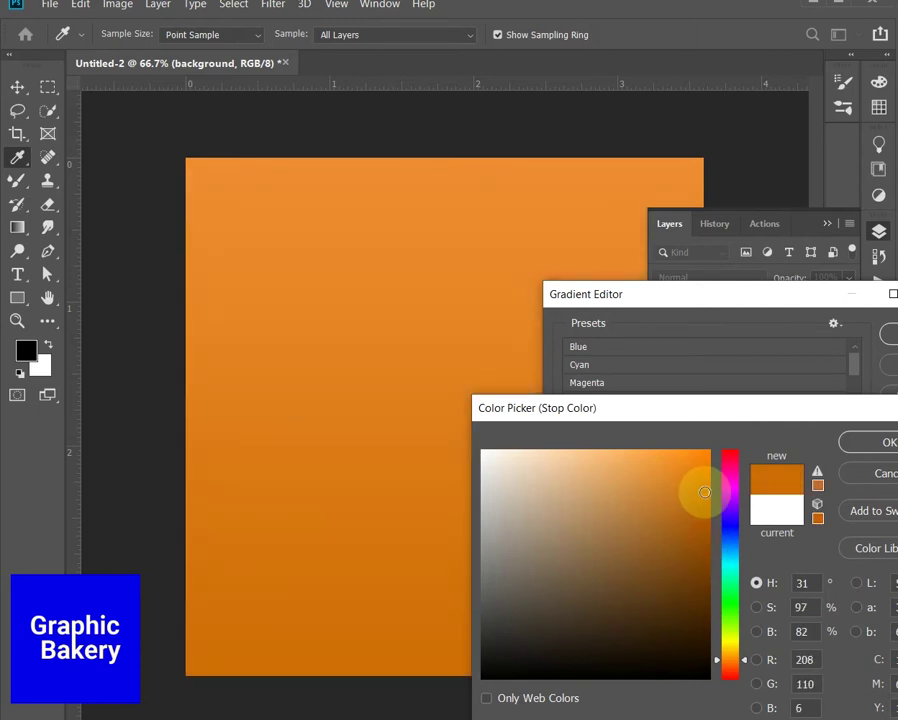
click(704, 521)
drag(743, 663, 743, 667)
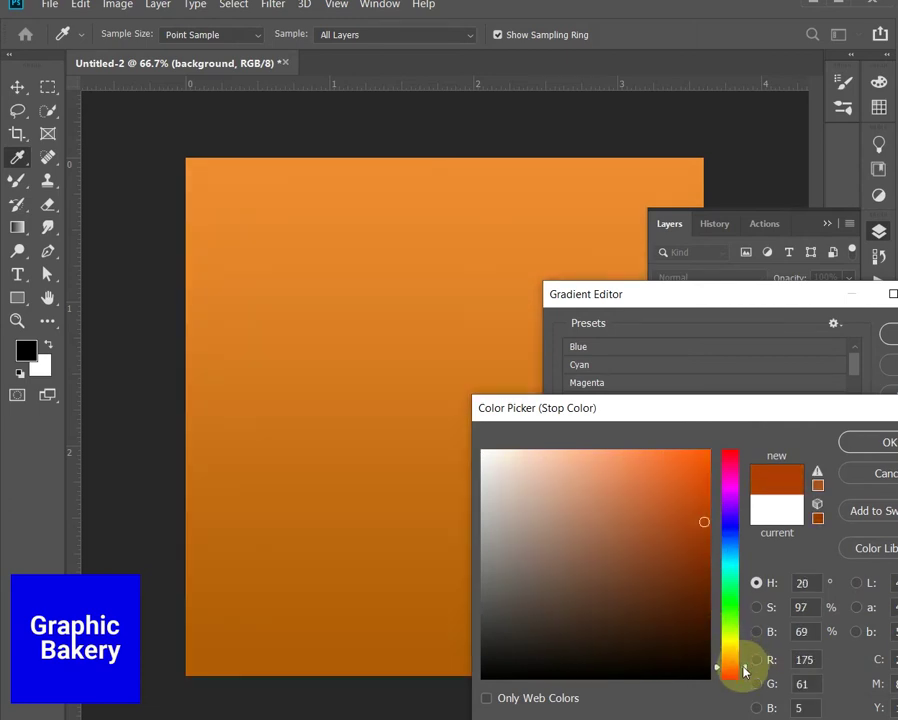
drag(698, 478, 715, 457)
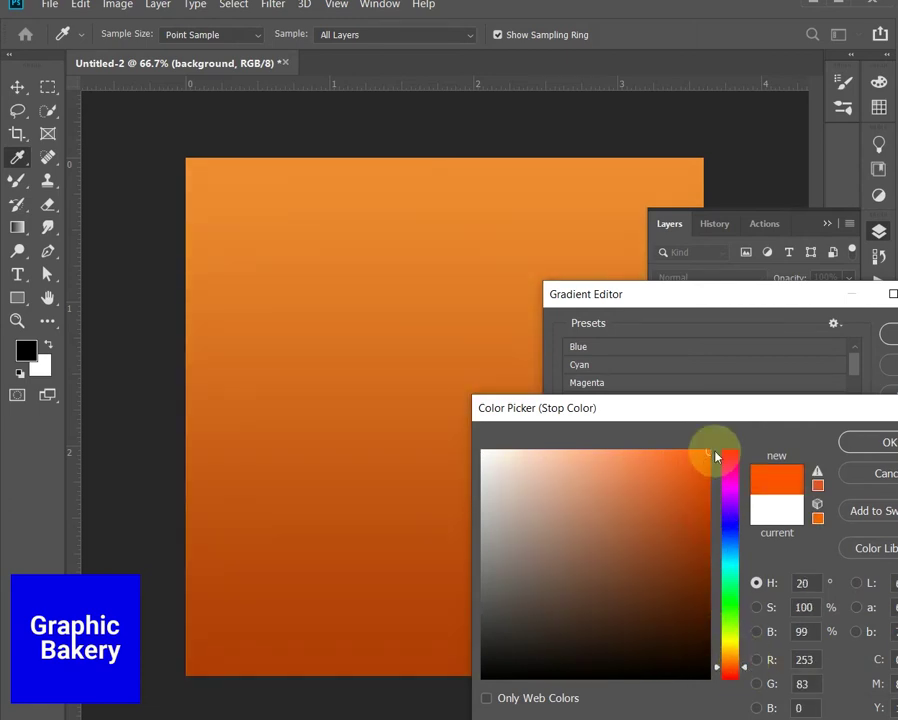
click(870, 442)
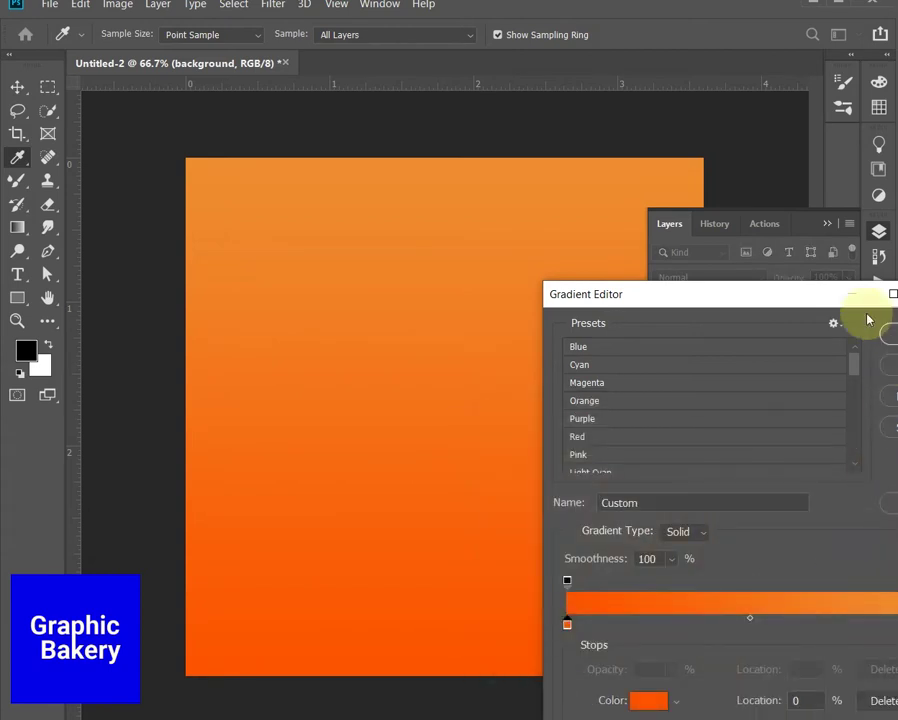
drag(752, 310, 710, 324)
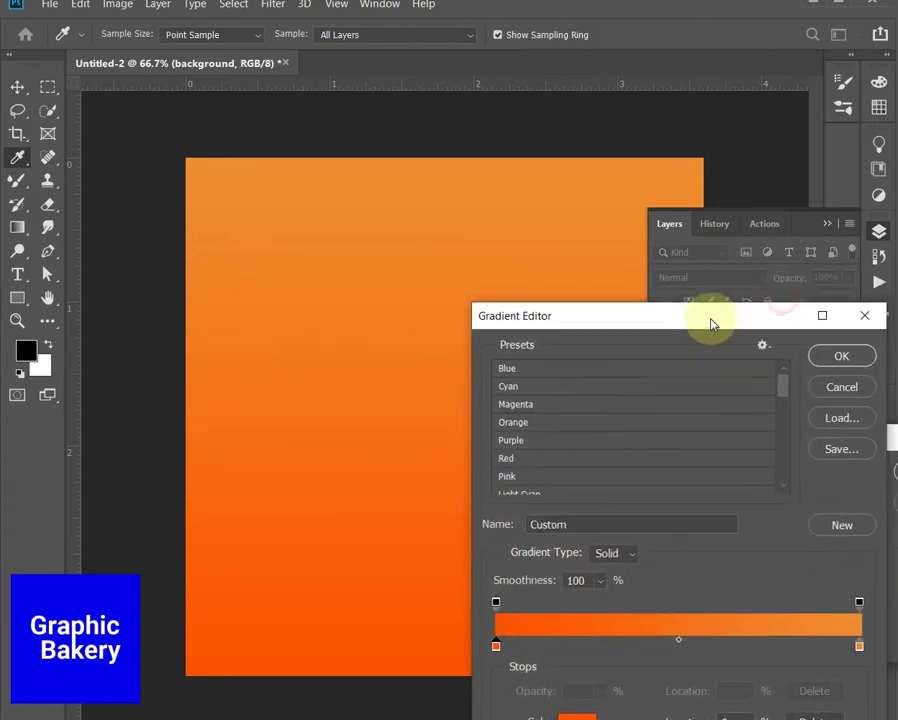
click(826, 358)
Step: Set the gradient fill to Radial style, reversed, at 144% scale
drag(804, 440, 746, 378)
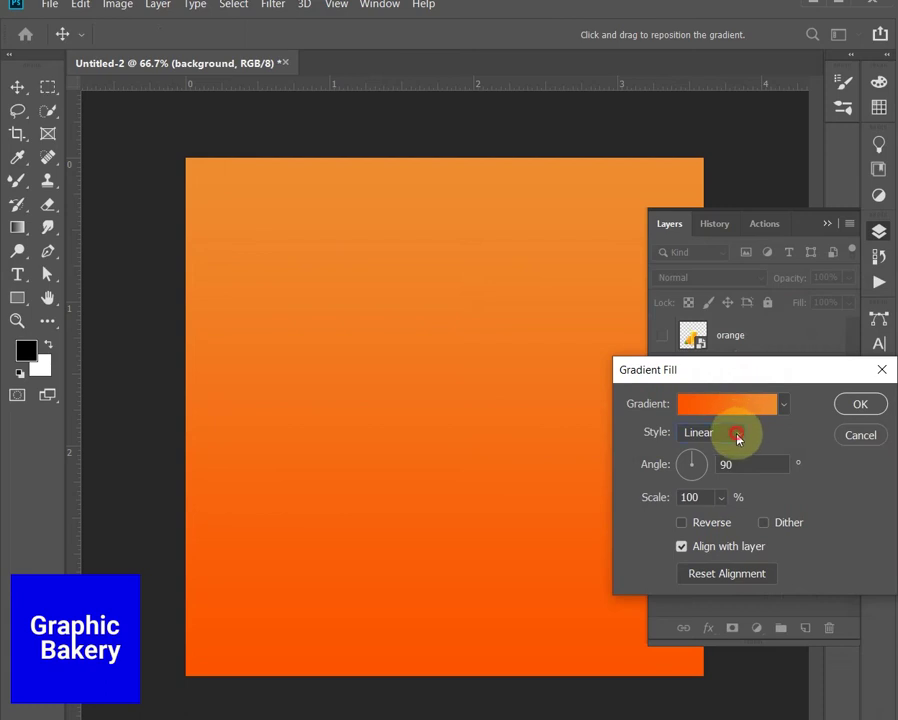
click(738, 436)
click(728, 462)
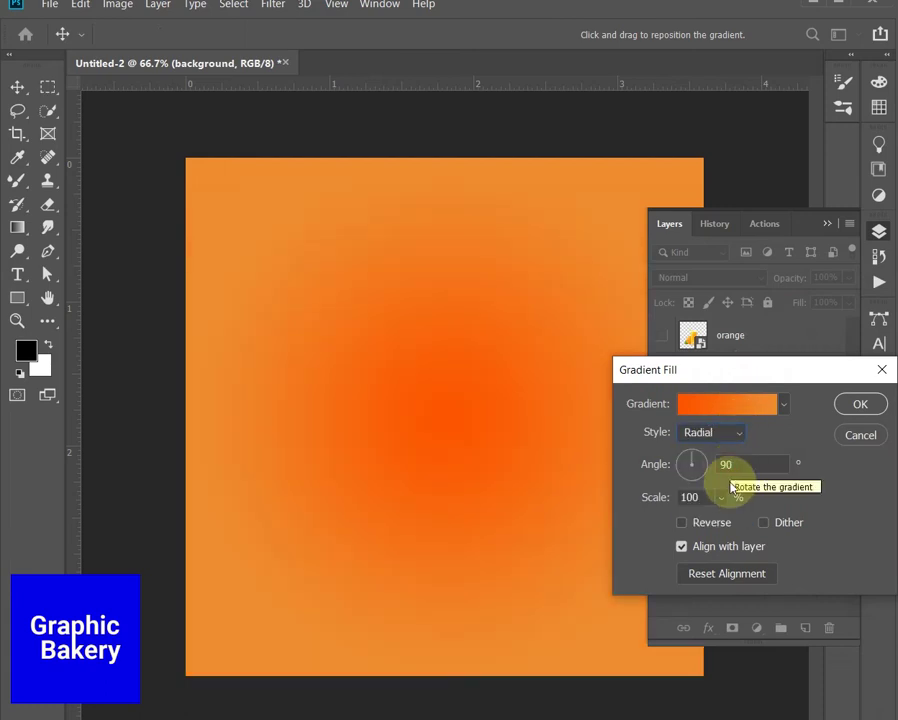
click(681, 522)
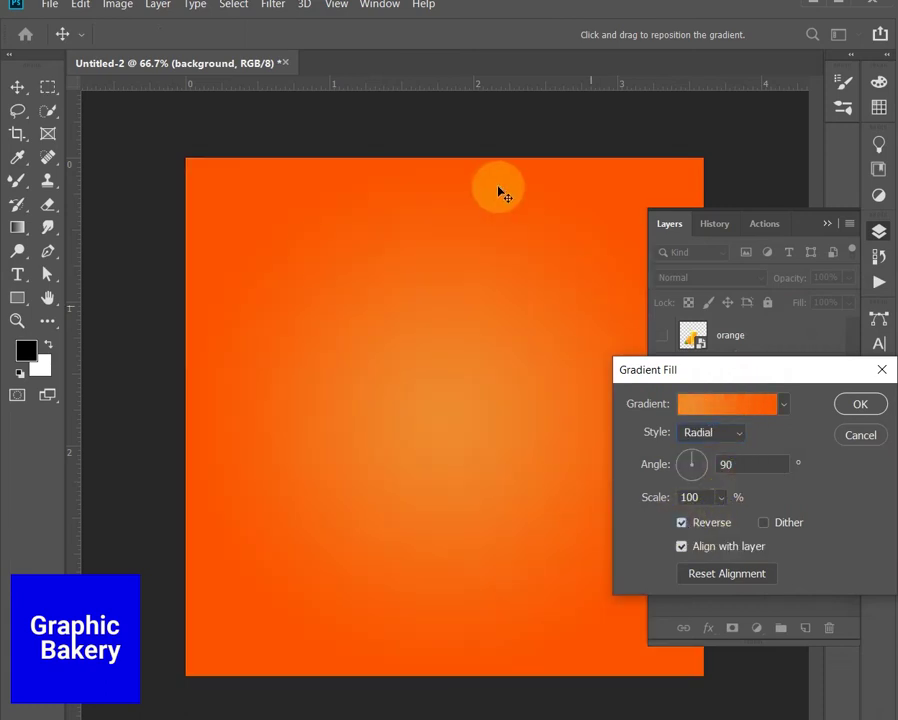
click(733, 438)
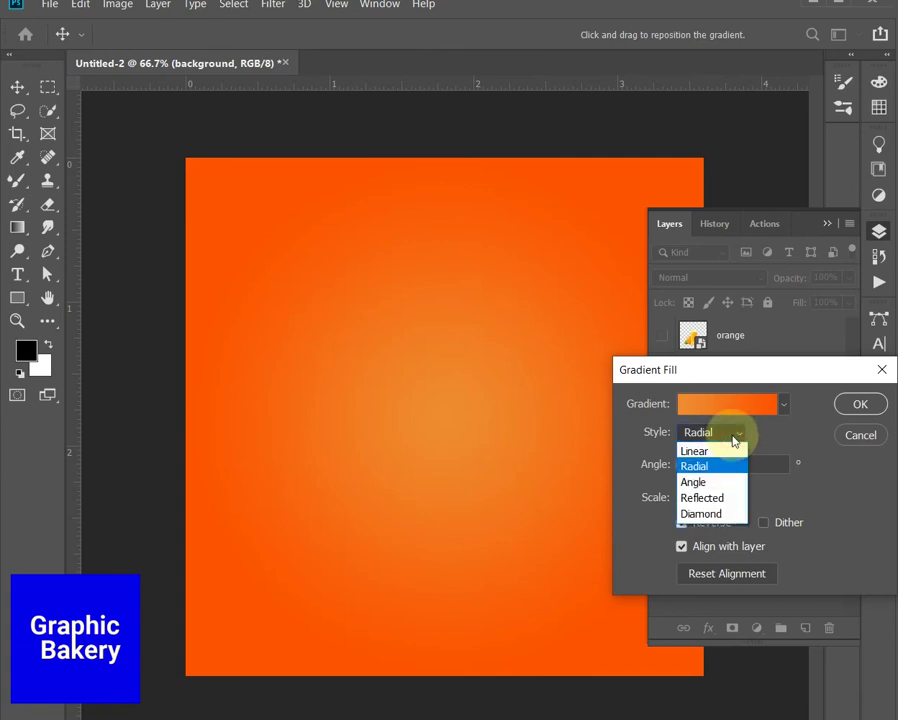
click(786, 453)
click(721, 497)
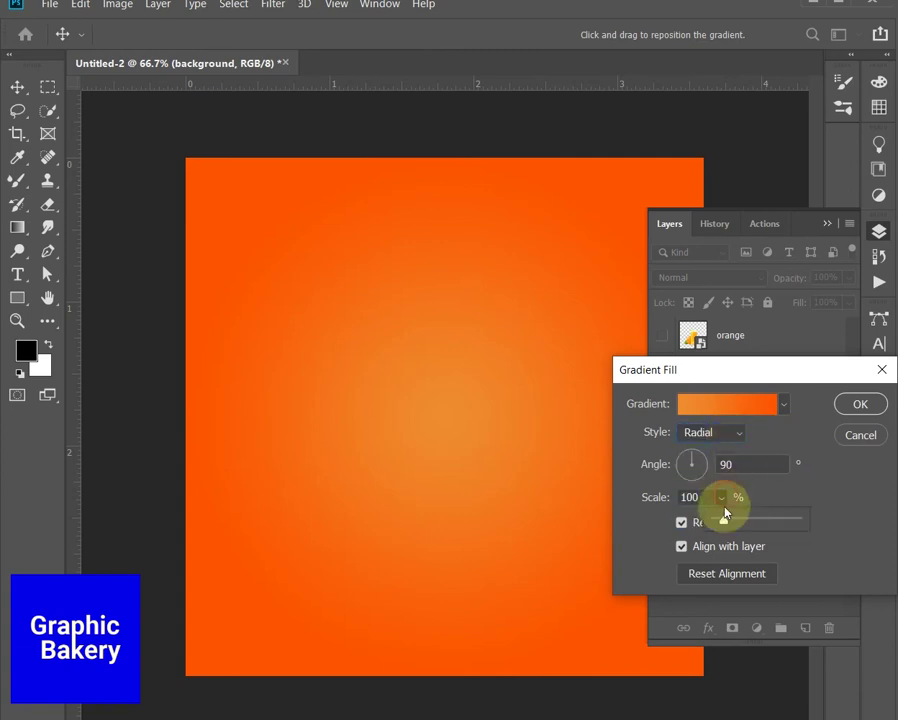
click(856, 405)
click(742, 284)
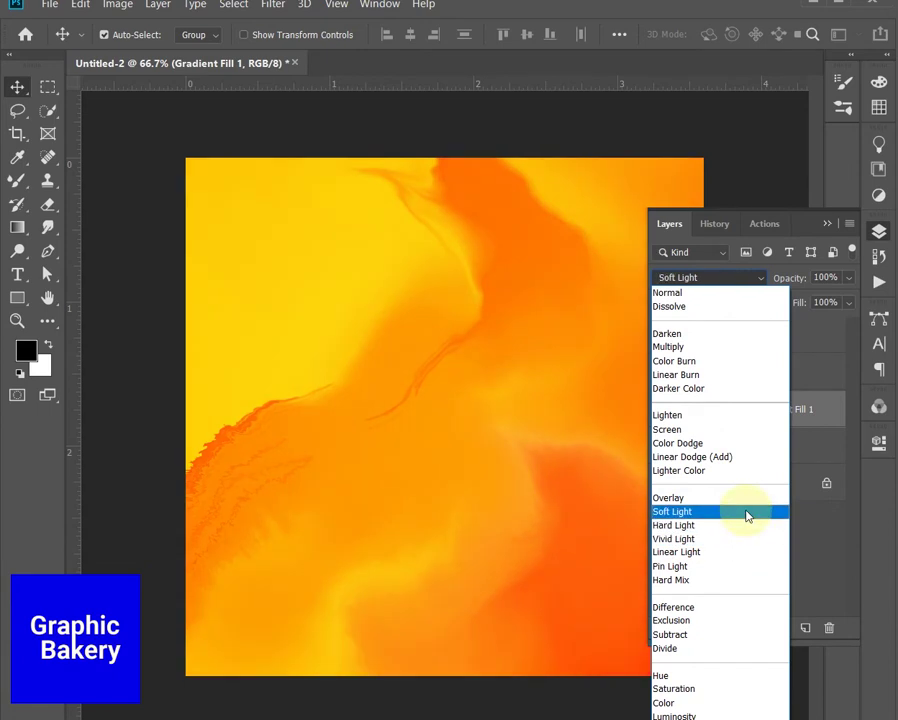
Step: Set Gradient Fill 1 to Hard Light blending and adjust its opacity slider
click(746, 525)
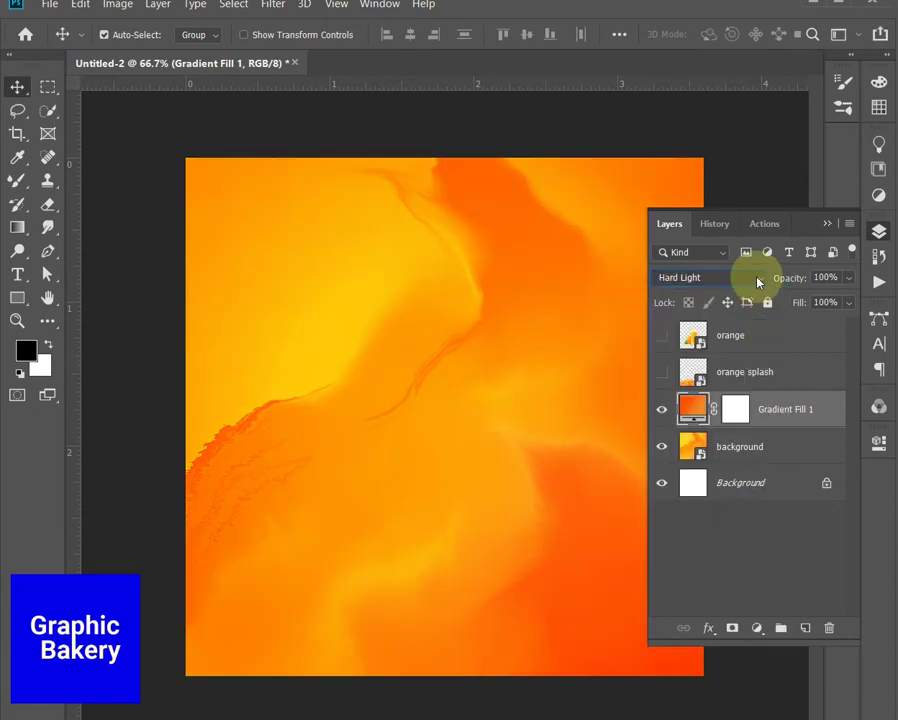
click(848, 282)
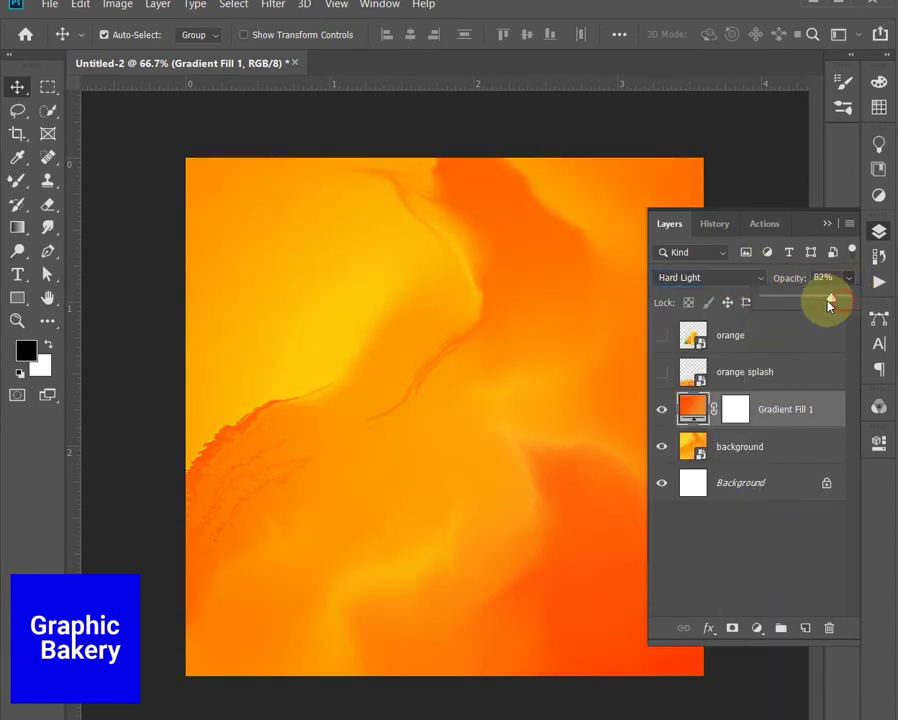
mouse_move(829, 305)
mouse_down()
mouse_move(797, 301)
mouse_move(848, 299)
mouse_up()
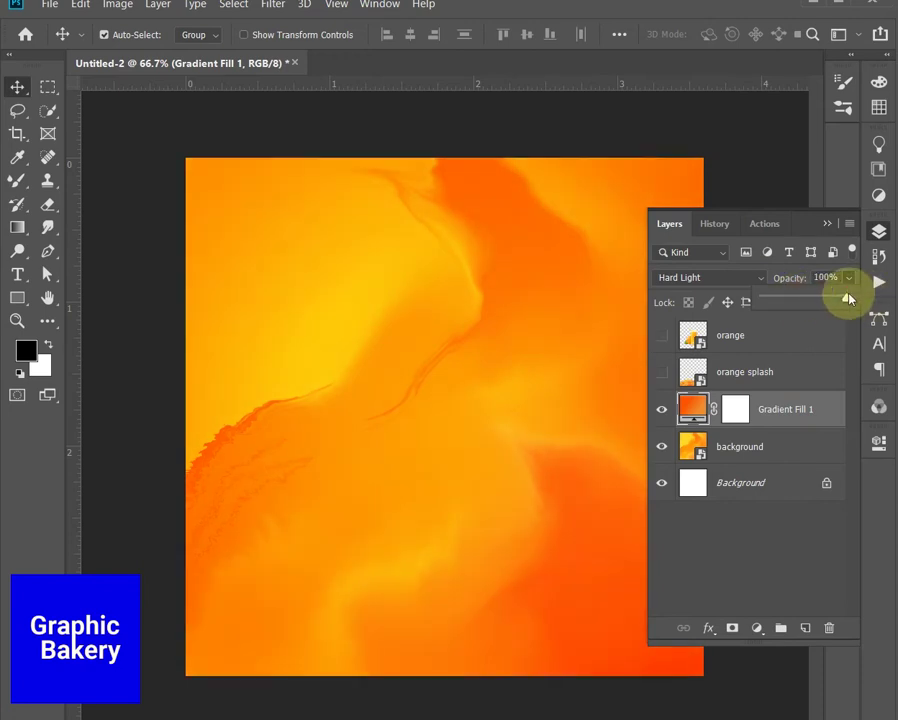
Step: Show the orange splash layer and move it into the lower part of the poster
click(752, 552)
click(663, 373)
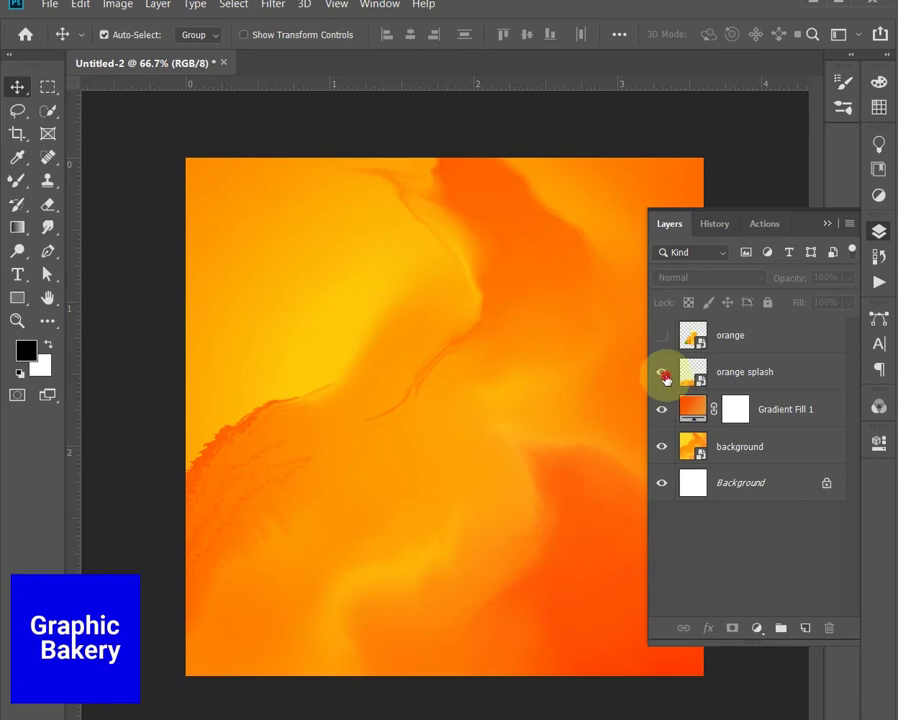
click(545, 417)
mouse_move(540, 611)
mouse_down()
mouse_move(540, 541)
mouse_move(606, 519)
mouse_move(592, 652)
mouse_up()
click(826, 229)
click(879, 231)
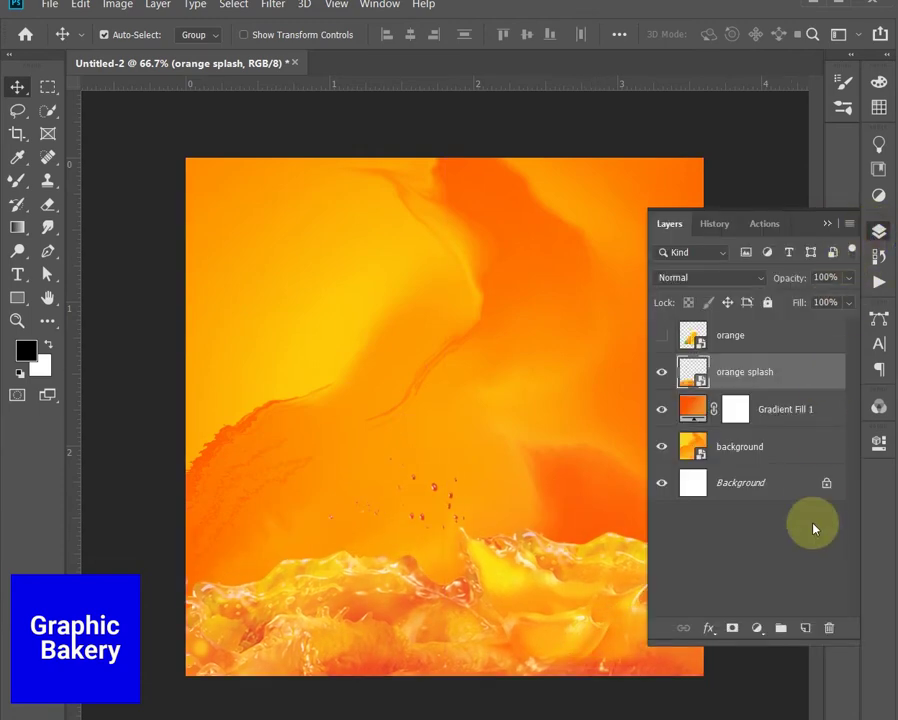
Step: Mask the orange splash, painting out its upper left edge with a soft black brush
click(732, 630)
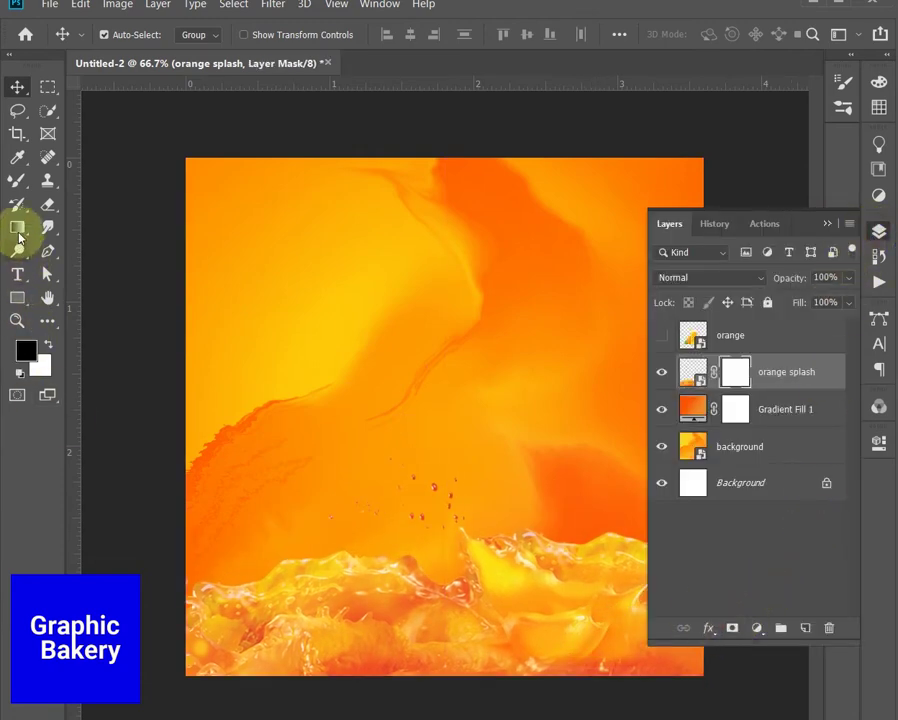
click(17, 180)
click(52, 181)
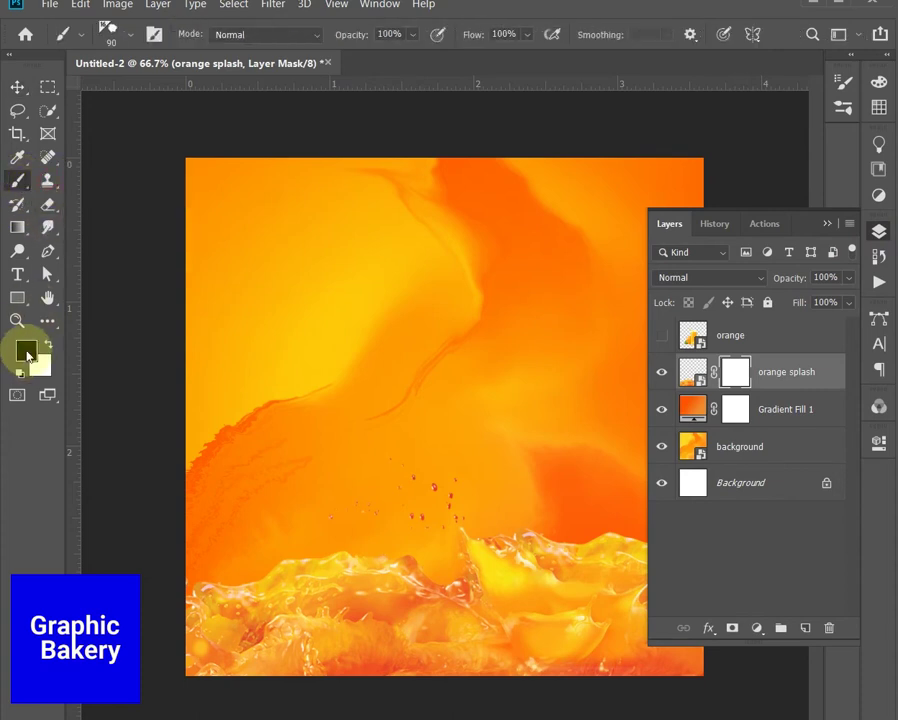
click(20, 372)
click(107, 28)
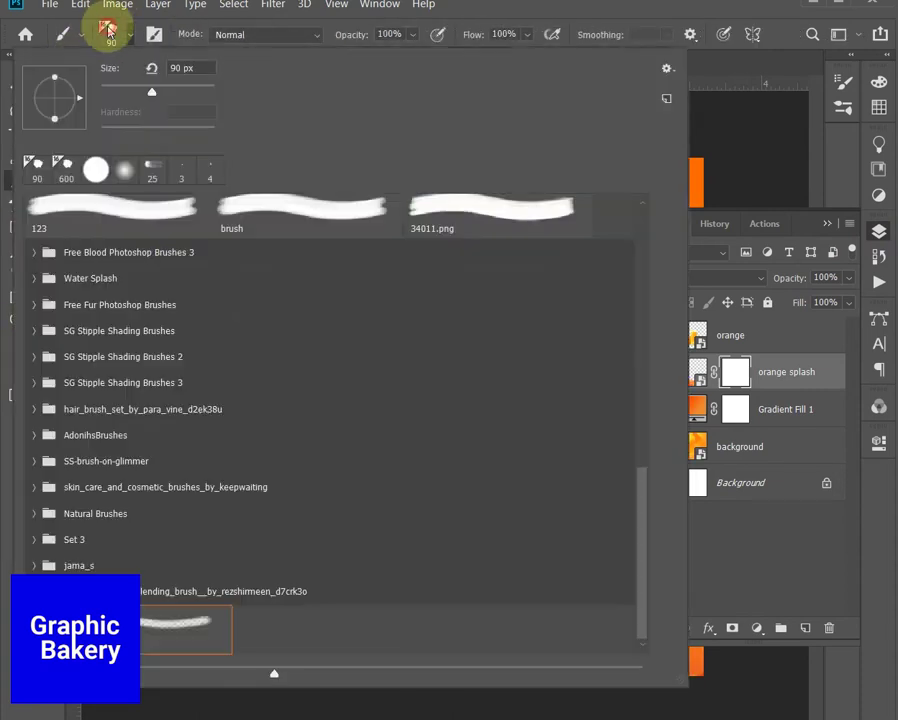
click(124, 168)
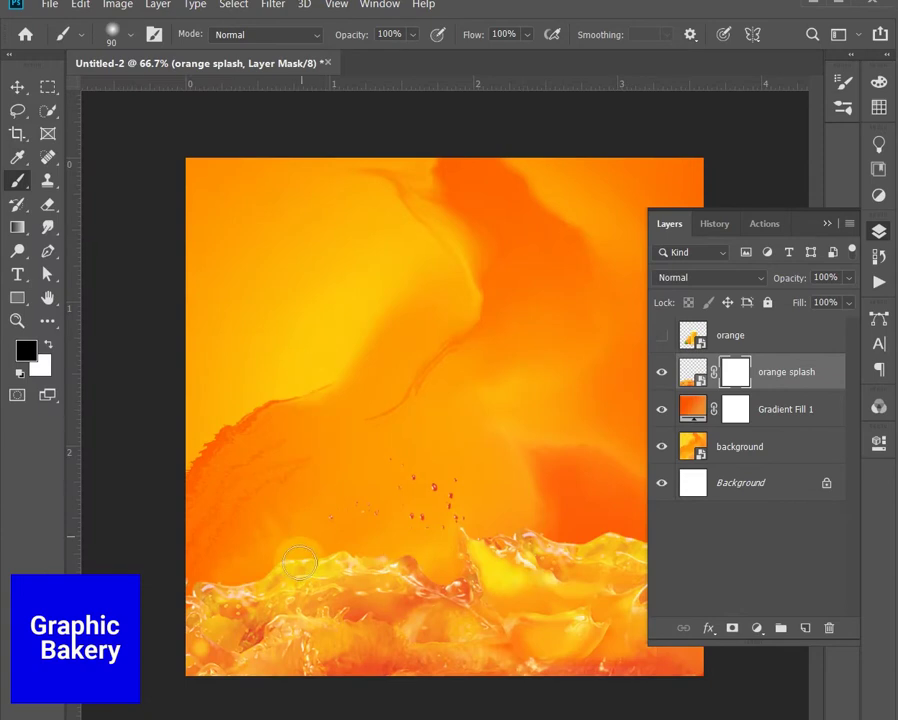
mouse_move(300, 563)
mouse_down()
mouse_move(234, 551)
mouse_move(186, 575)
mouse_move(350, 536)
mouse_move(294, 538)
mouse_move(534, 510)
mouse_move(613, 518)
mouse_up()
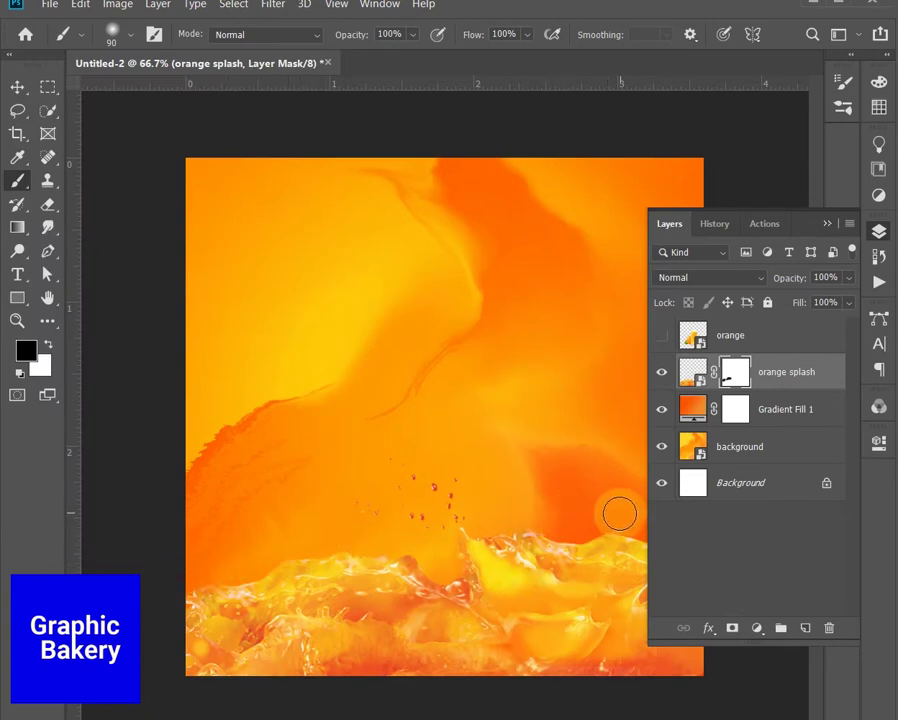
Step: Make the glass, orange and slice layer visible
click(826, 223)
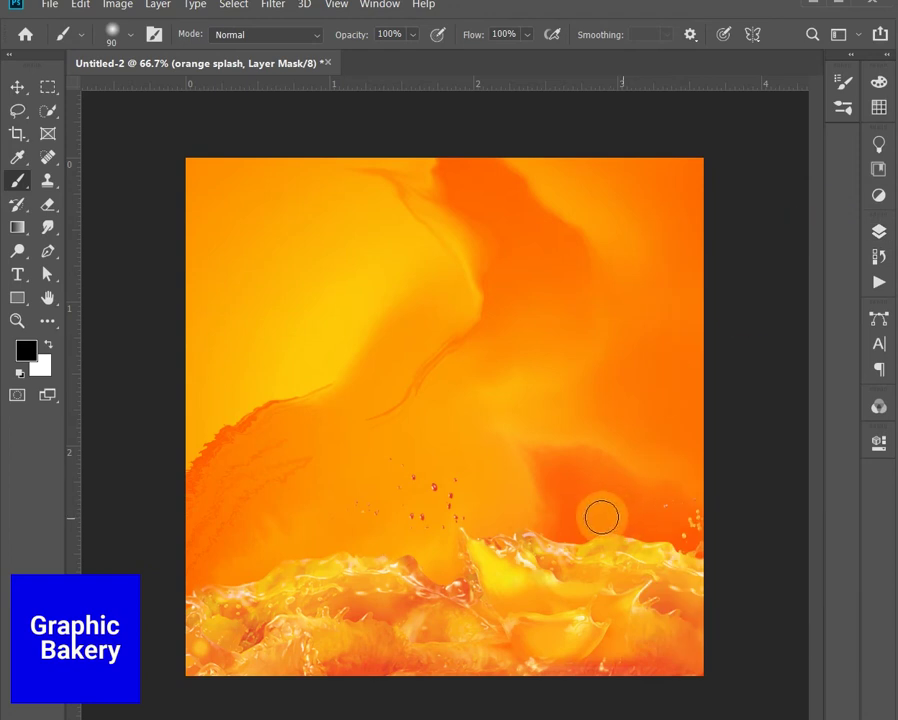
click(879, 231)
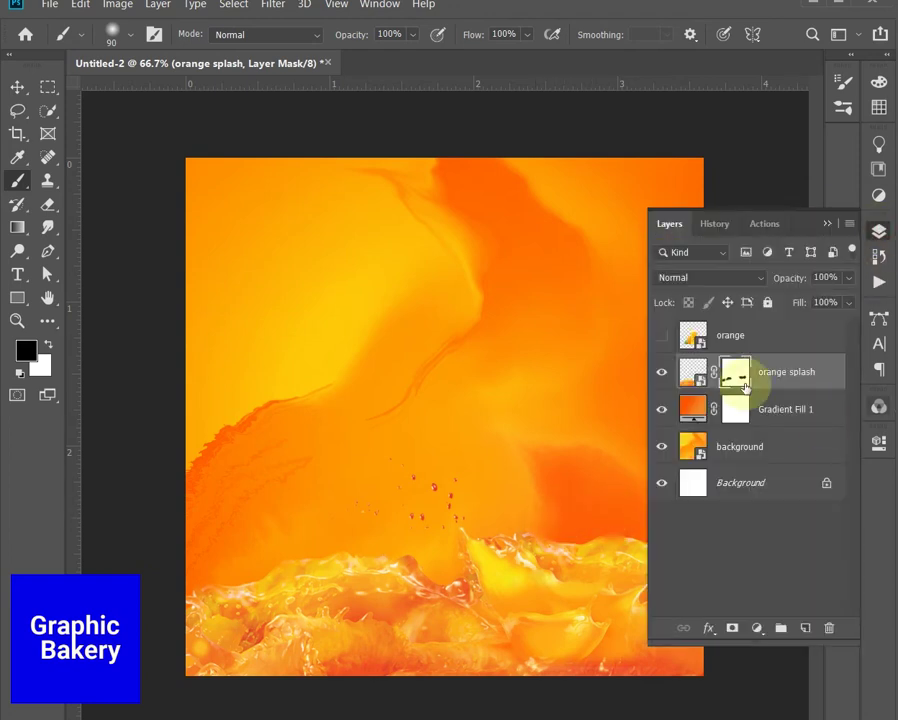
click(661, 335)
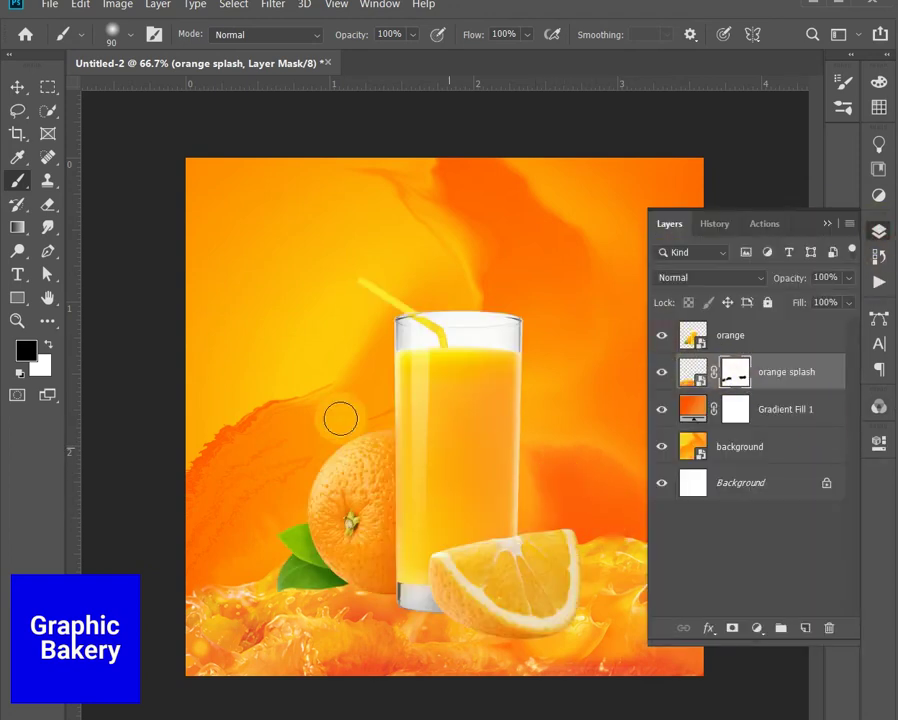
Step: Nudge the orange layer into place and set its blending to Multiply
click(17, 87)
mouse_move(462, 455)
mouse_down()
mouse_move(474, 448)
mouse_move(462, 456)
mouse_up()
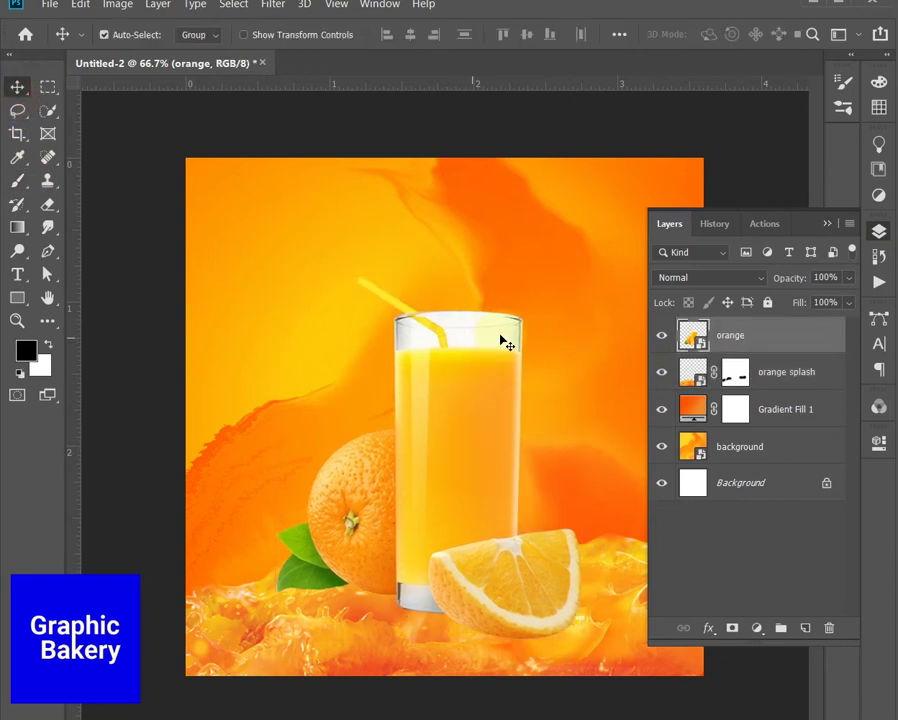
click(736, 279)
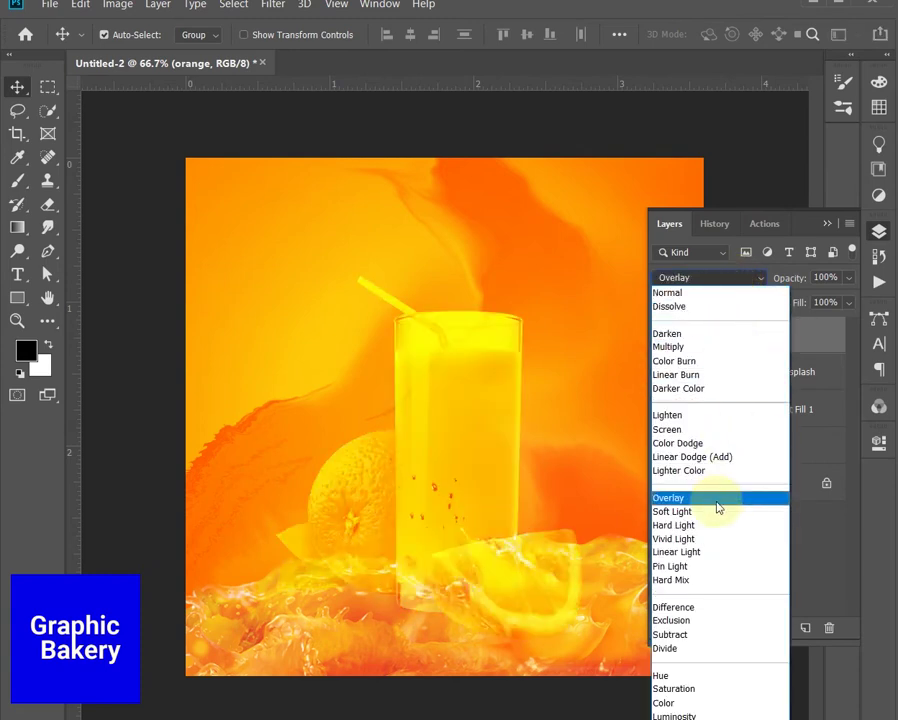
click(706, 347)
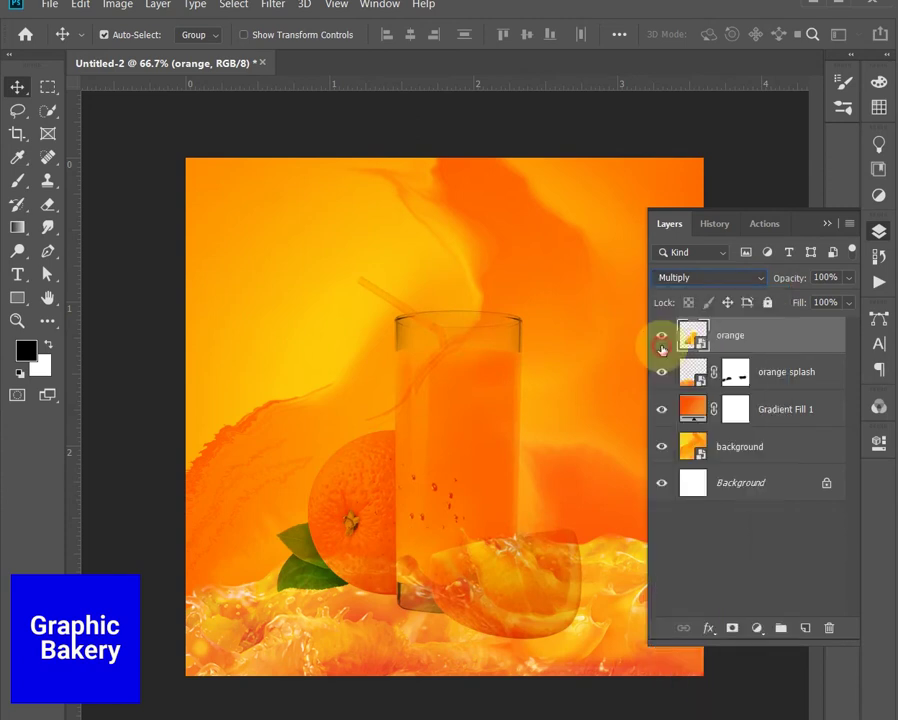
Step: Add a mask to the orange layer, then duplicate it as an unmasked orange copy
click(733, 627)
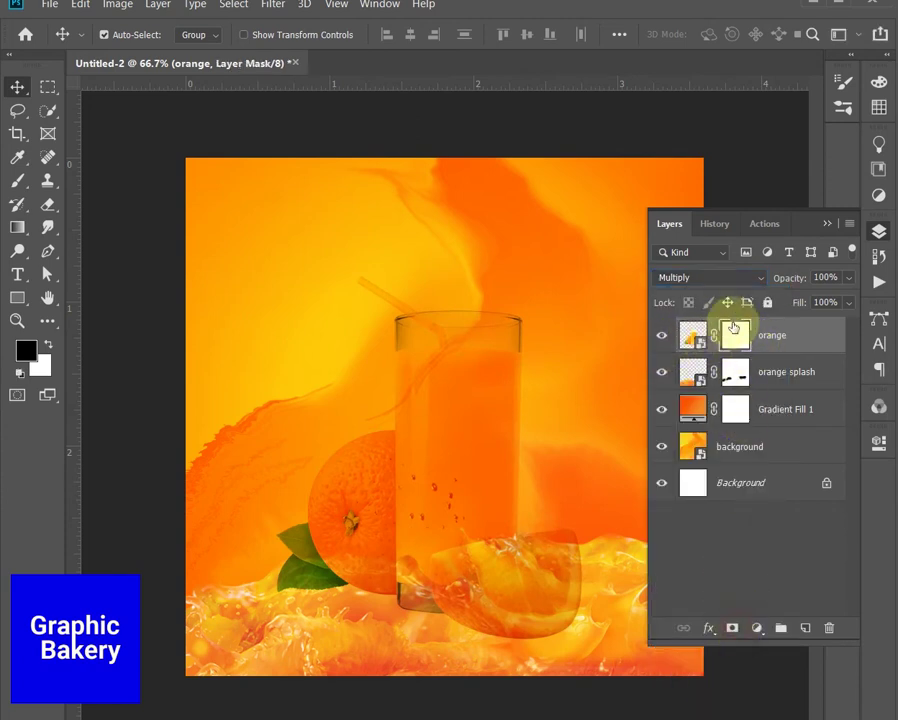
click(17, 181)
mouse_move(454, 387)
mouse_down()
mouse_move(486, 381)
mouse_move(438, 372)
mouse_move(406, 388)
mouse_move(500, 421)
mouse_move(456, 416)
mouse_move(417, 486)
mouse_move(504, 491)
mouse_up()
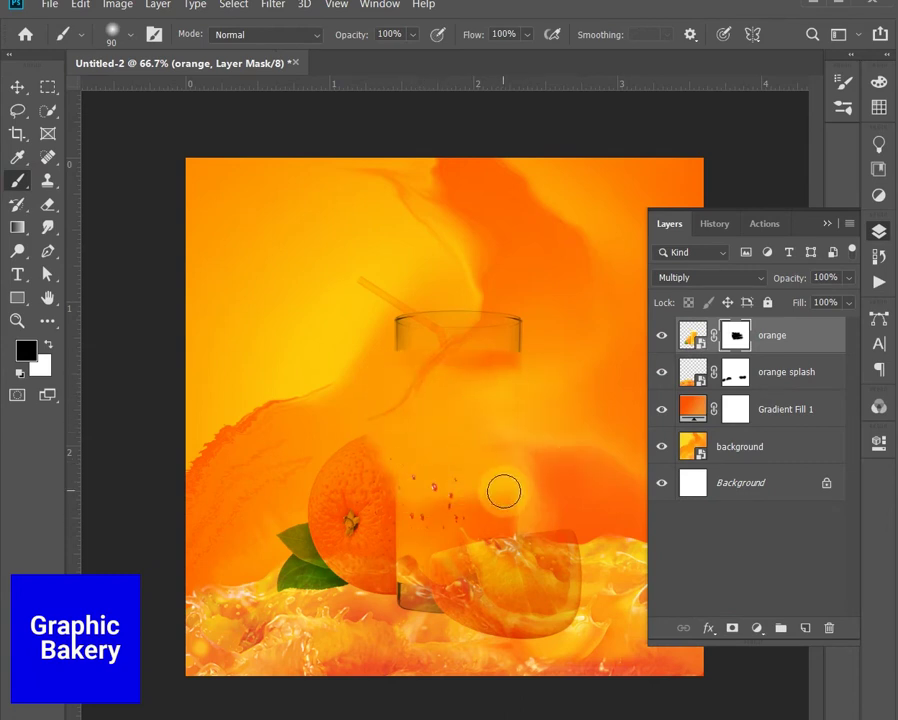
key(ctrl+z)
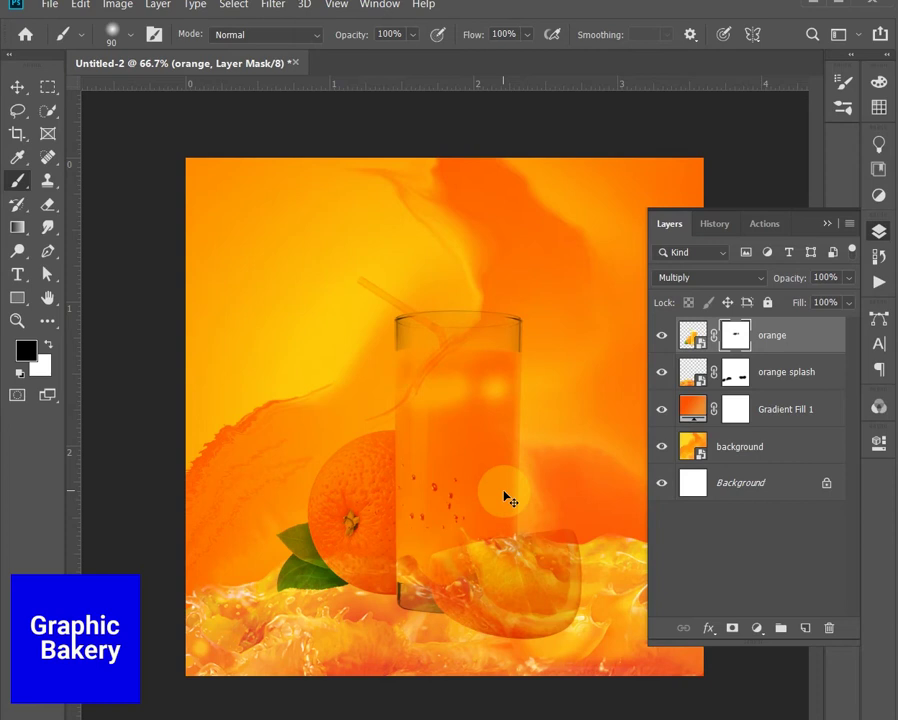
drag(784, 340, 805, 628)
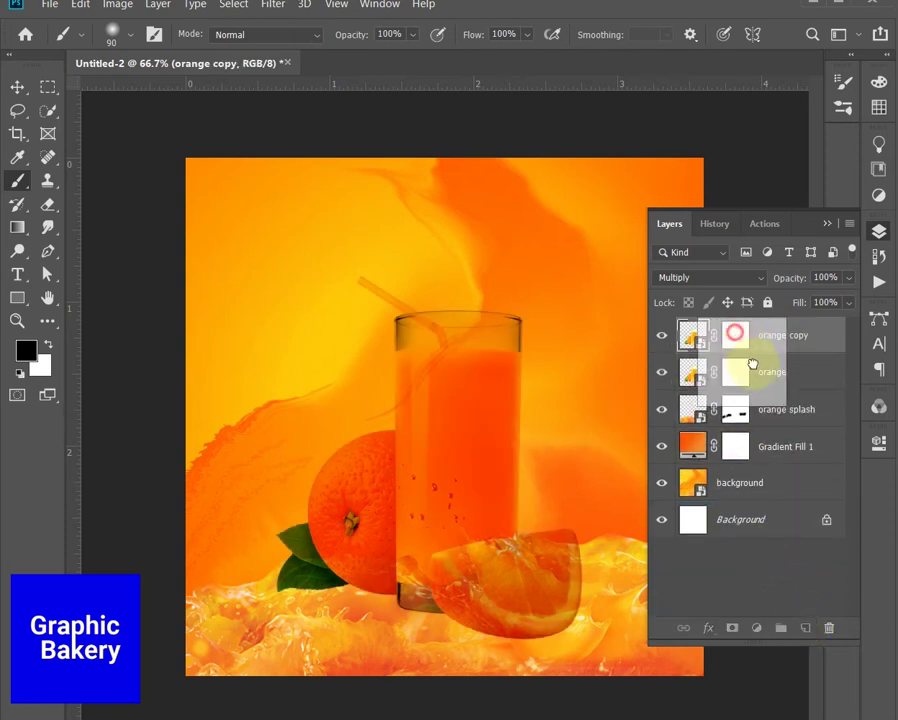
drag(735, 336, 828, 628)
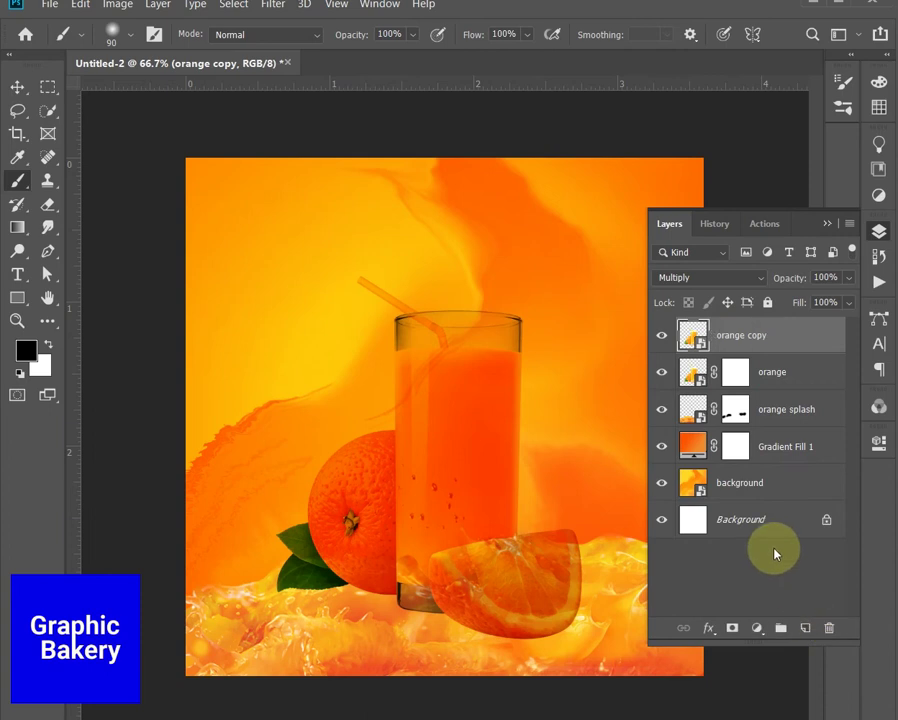
Step: Return orange copy to Normal blending and add a layer mask, brushing near the straw
right_click(724, 338)
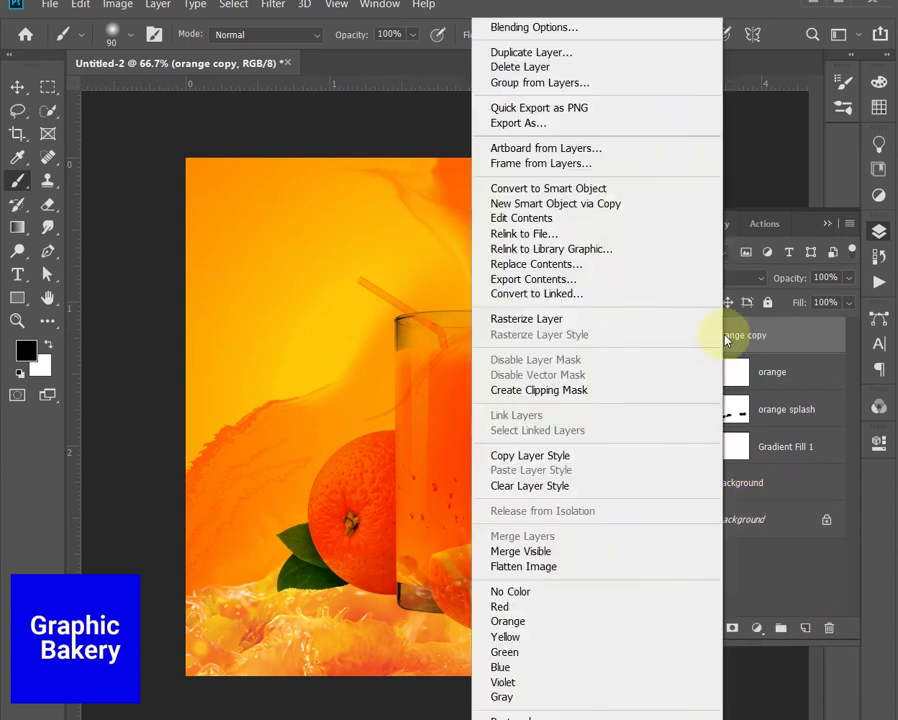
click(758, 325)
click(724, 278)
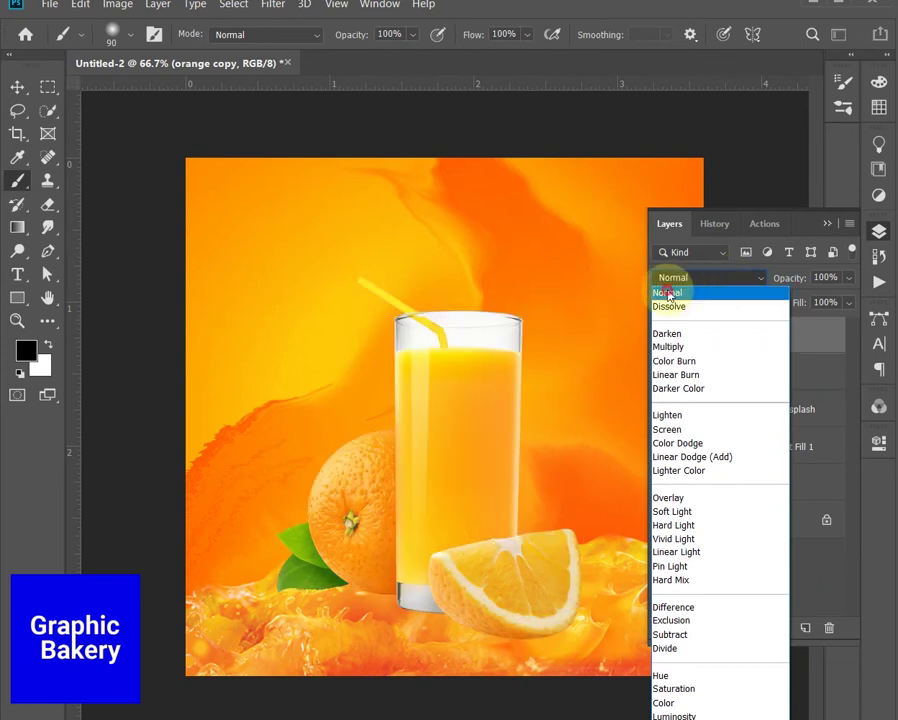
click(668, 293)
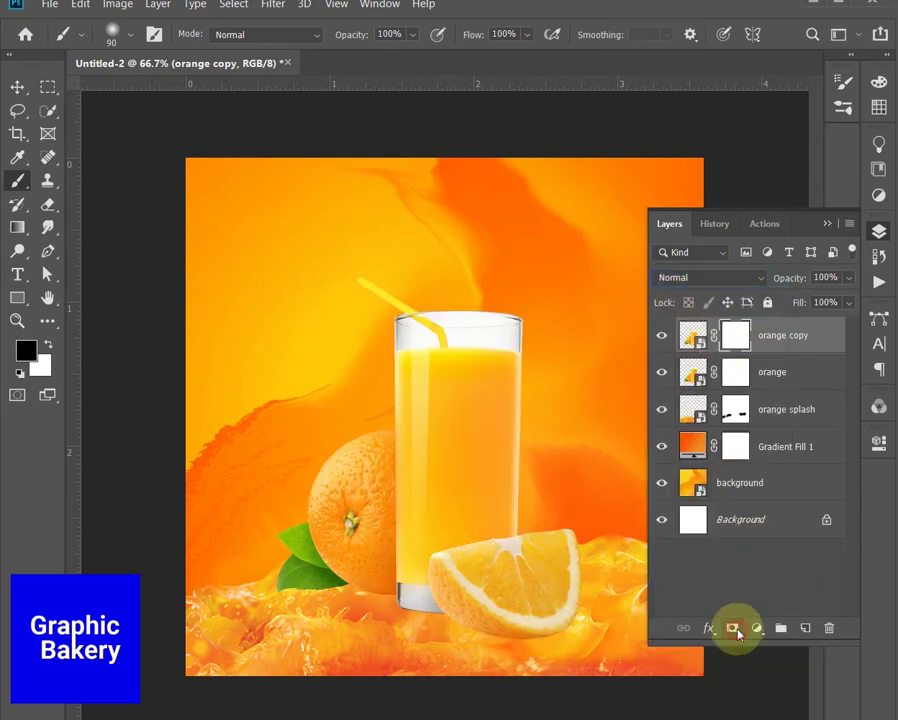
click(733, 628)
mouse_move(500, 344)
mouse_down()
mouse_move(390, 320)
mouse_move(375, 325)
mouse_move(420, 330)
mouse_move(362, 326)
mouse_move(580, 334)
mouse_move(471, 333)
mouse_move(500, 351)
mouse_up()
Step: Undo the earlier mask, zoom in on the glass top, and add a fresh mask to orange copy
key(ctrl+z)
key(ctrl+z)
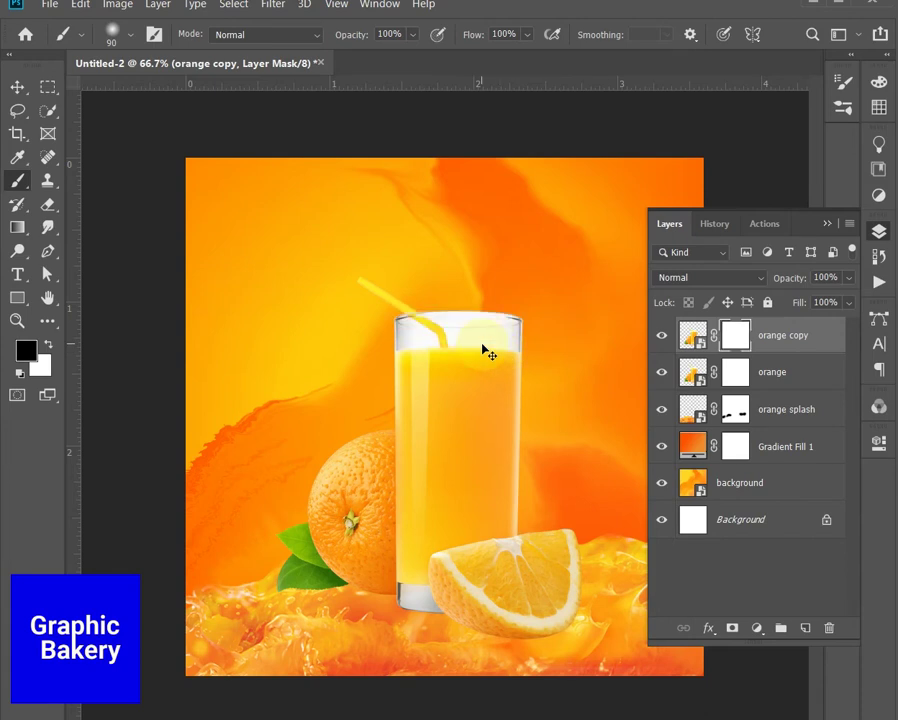
key(ctrl+z)
key(z)
click(448, 316)
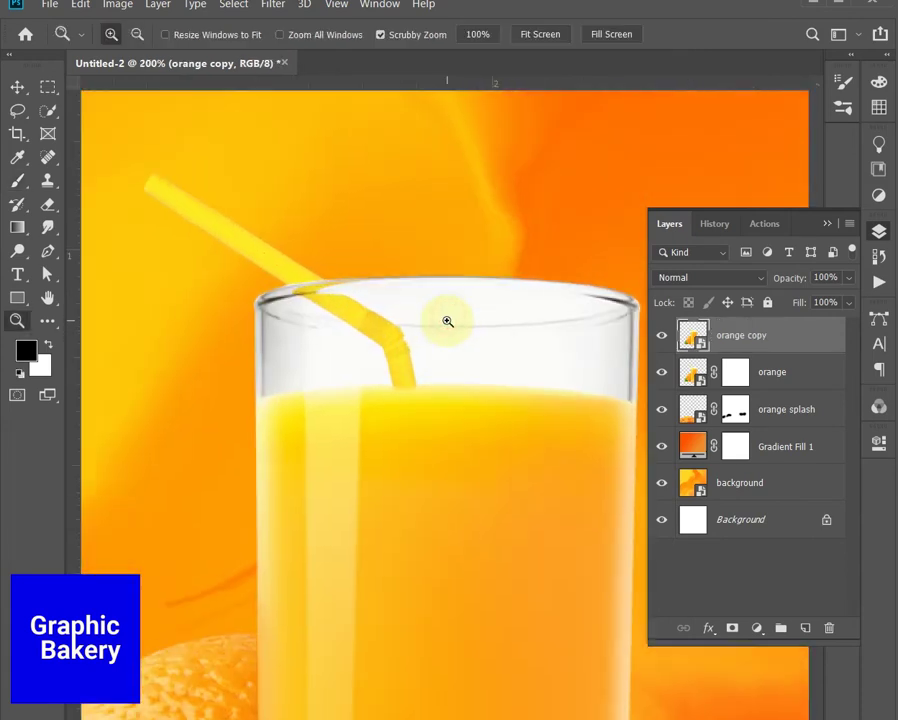
click(733, 627)
Step: With a size 35 brush, paint black inside the glass top to reveal the background
click(827, 223)
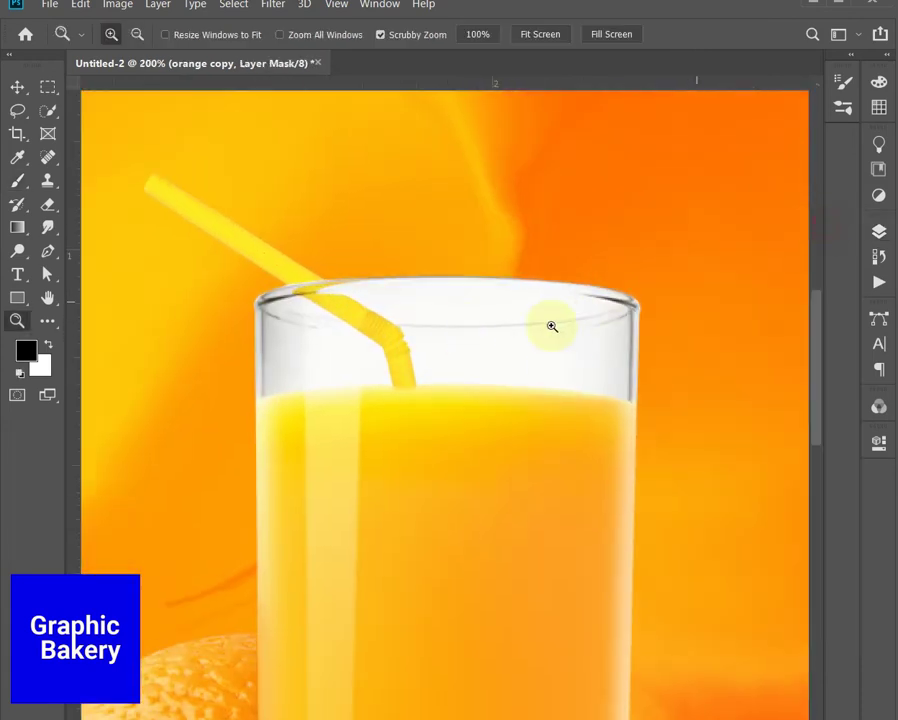
key(b)
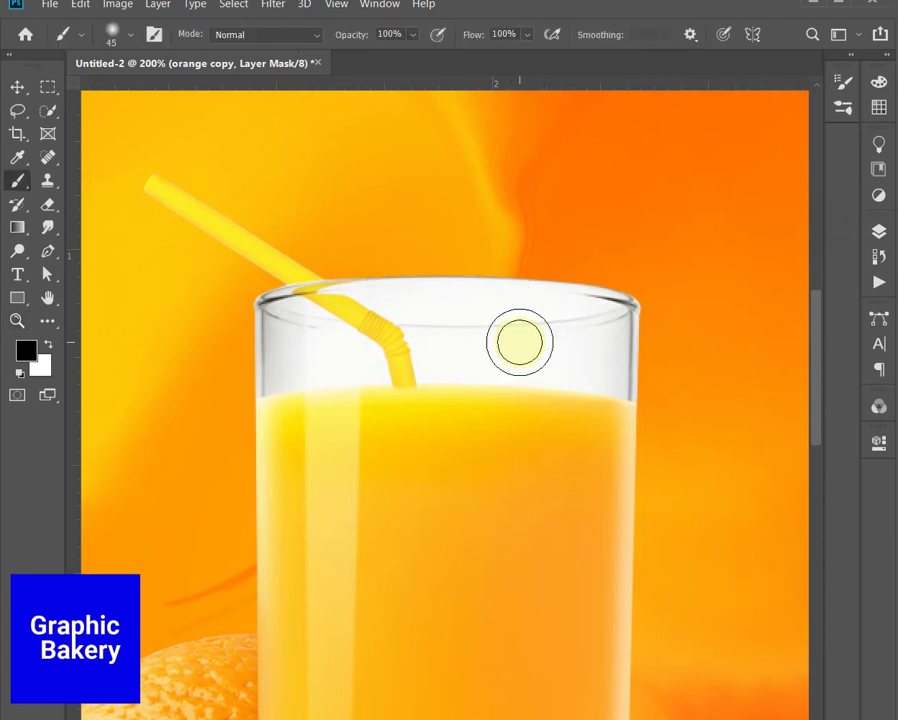
key([)
mouse_move(288, 344)
mouse_down()
mouse_move(276, 342)
mouse_move(340, 374)
mouse_move(348, 368)
mouse_move(285, 373)
mouse_move(340, 364)
mouse_move(292, 366)
mouse_move(361, 371)
mouse_move(309, 329)
mouse_move(458, 367)
mouse_up()
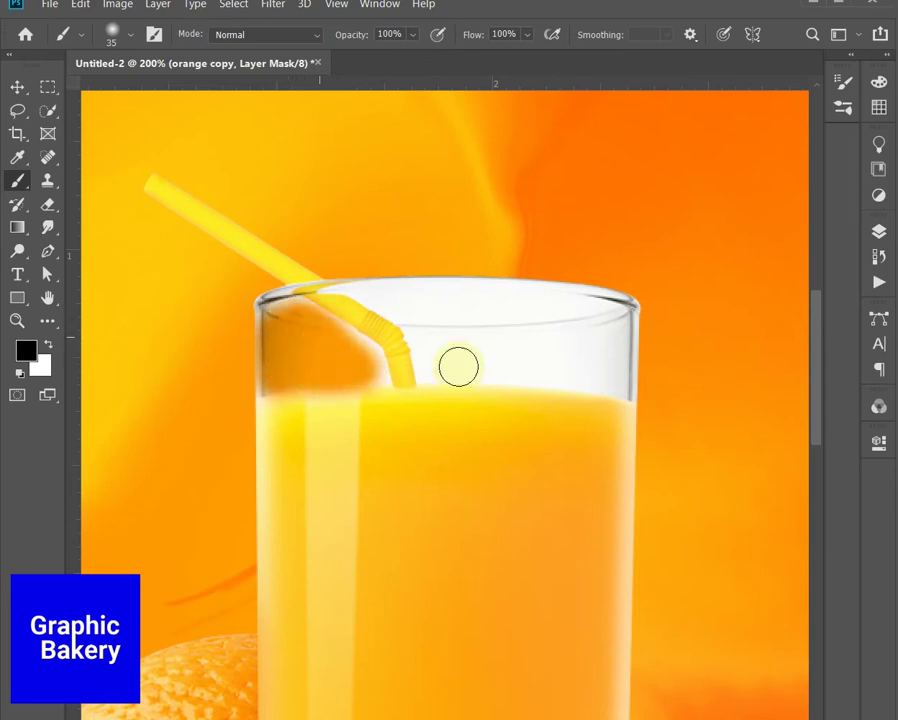
mouse_move(432, 308)
mouse_down()
mouse_move(559, 321)
mouse_move(526, 366)
mouse_move(581, 372)
mouse_move(602, 324)
mouse_move(584, 316)
mouse_move(576, 338)
mouse_move(443, 364)
mouse_move(466, 334)
mouse_move(418, 302)
mouse_move(358, 282)
mouse_move(630, 294)
mouse_move(630, 350)
mouse_move(610, 370)
mouse_move(641, 381)
mouse_up()
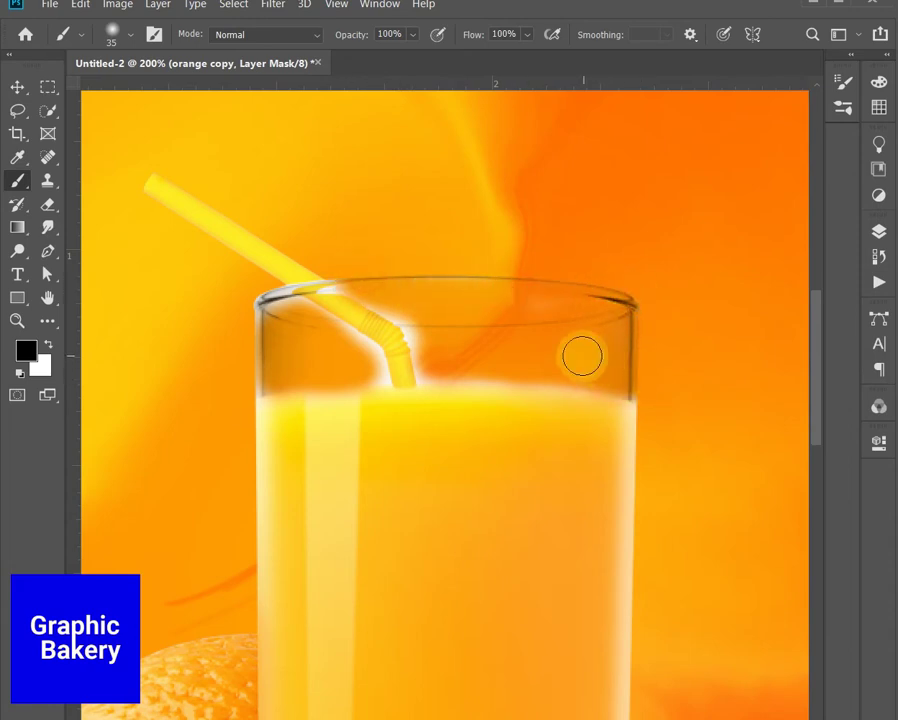
mouse_move(448, 356)
mouse_down()
mouse_move(420, 320)
mouse_move(444, 346)
mouse_up()
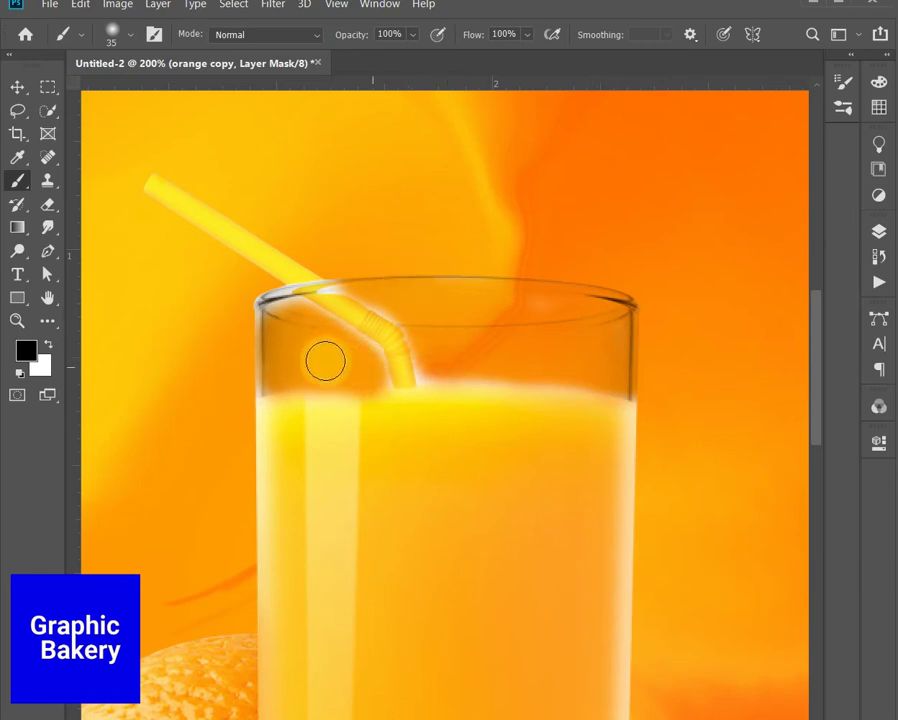
Step: Paint the mask over the glass bottom so the background shows through
scroll(503, 499, down, 3)
scroll(503, 500, down, 10)
scroll(505, 506, down, 6)
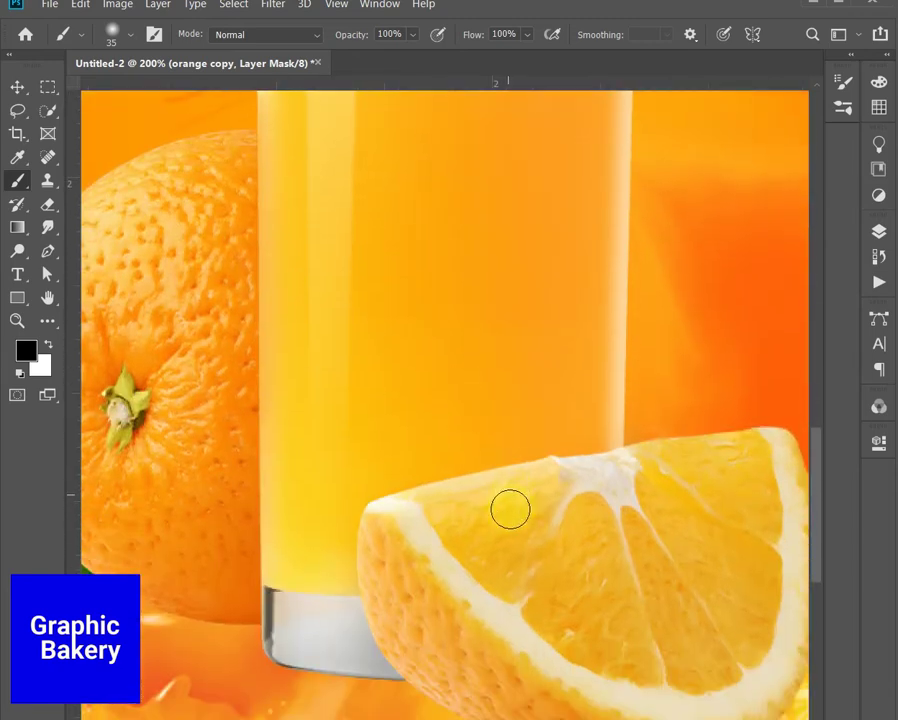
scroll(508, 508, down, 6)
mouse_move(300, 469)
mouse_down()
mouse_move(344, 488)
mouse_move(280, 456)
mouse_move(334, 459)
mouse_move(362, 502)
mouse_move(276, 486)
mouse_move(317, 465)
mouse_move(368, 518)
mouse_up()
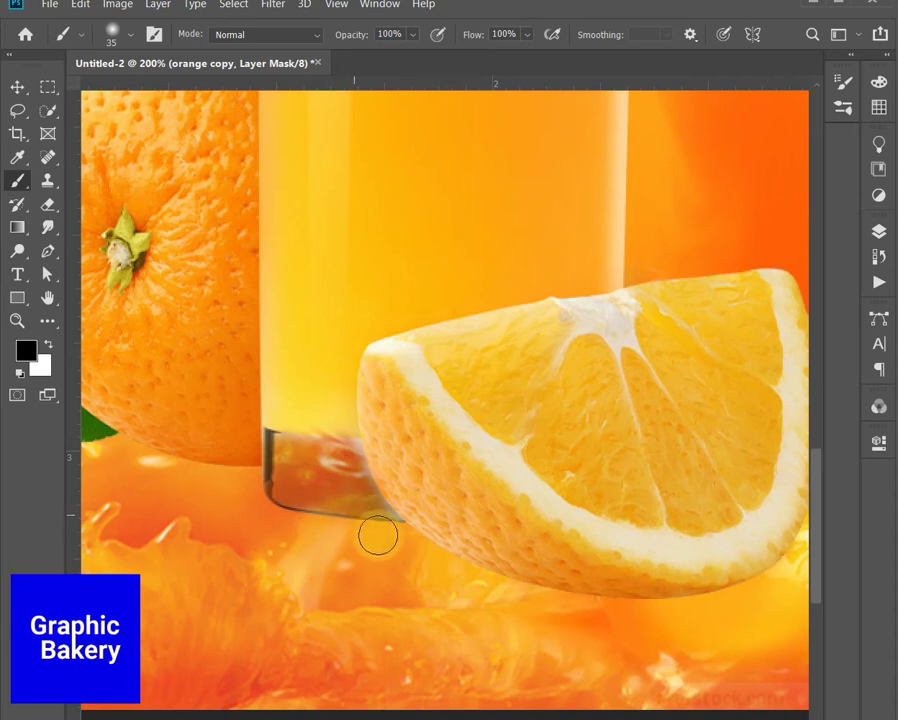
Step: Brush the mask along the orange slice's rind and edge to blend in reddish tones
mouse_move(656, 560)
mouse_down()
mouse_move(757, 531)
mouse_move(783, 451)
mouse_move(797, 357)
mouse_move(770, 268)
mouse_up()
mouse_move(660, 564)
mouse_down()
mouse_move(562, 508)
mouse_move(389, 352)
mouse_up()
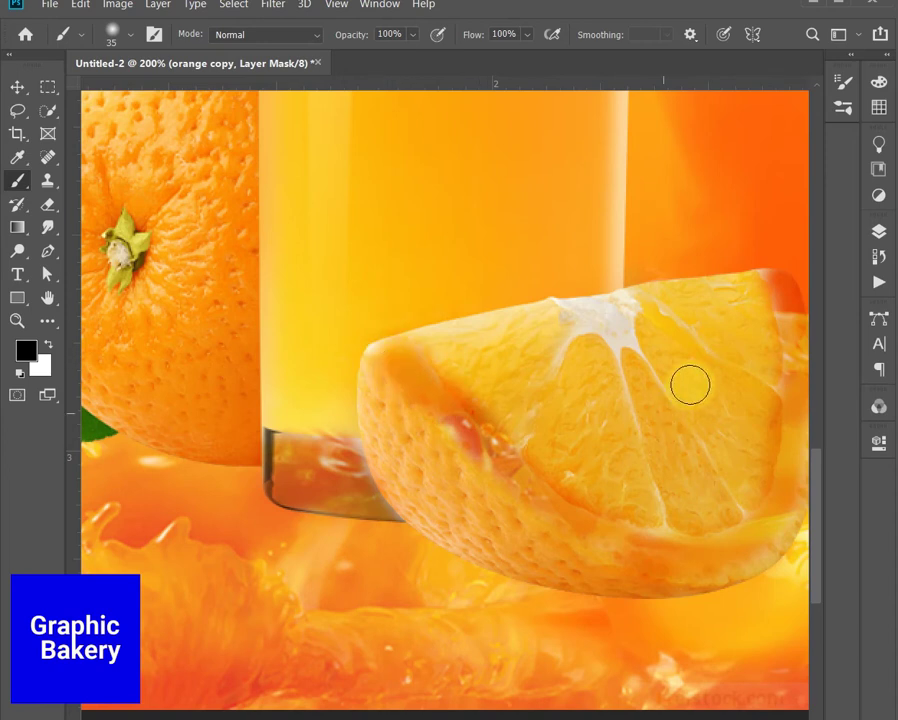
mouse_move(688, 382)
mouse_down()
mouse_move(608, 312)
mouse_move(582, 318)
mouse_move(668, 332)
mouse_up()
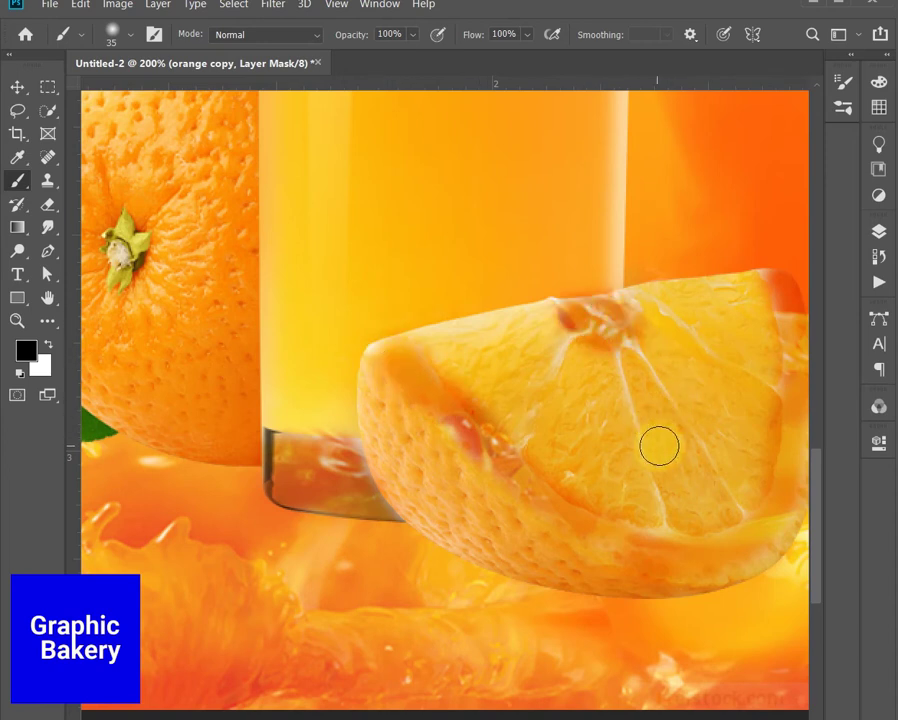
key(ctrl+0)
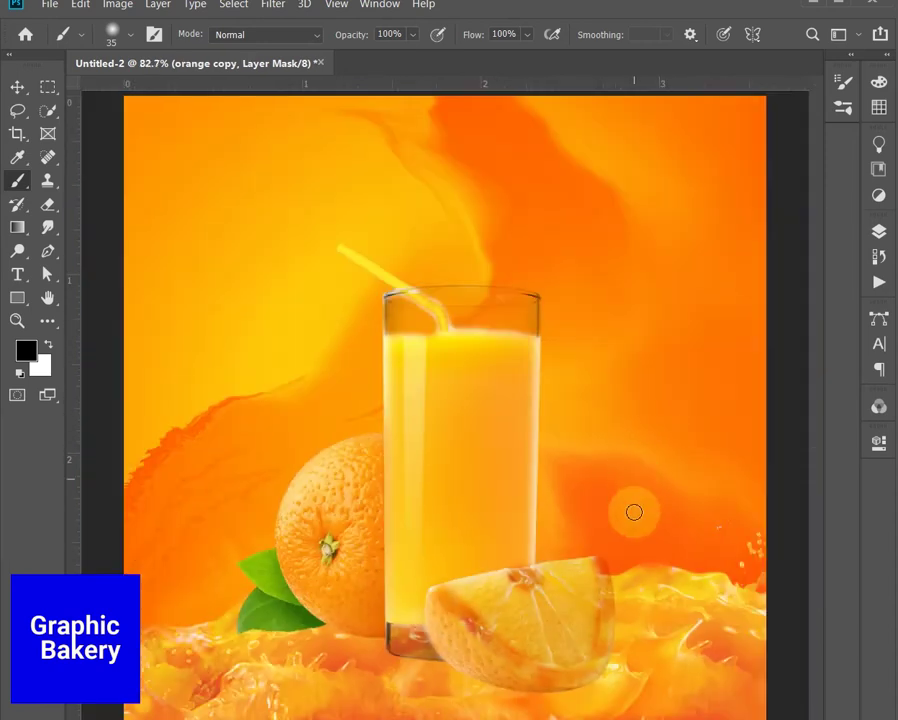
Step: Undo the slice tint and add a Levels layer with black input 73 and white point 255
key(v)
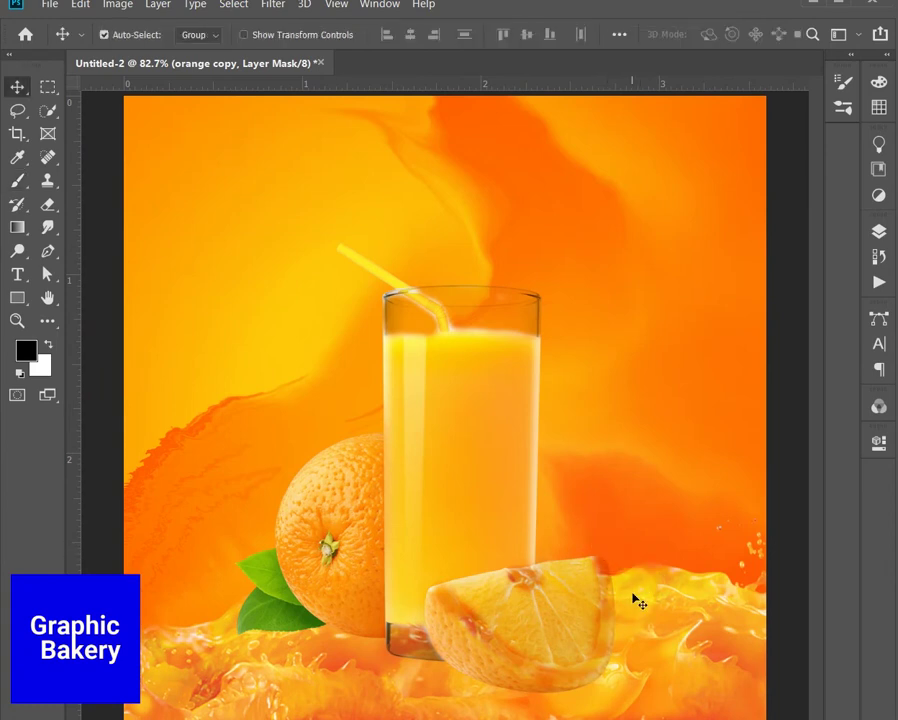
key(ctrl+z)
click(879, 230)
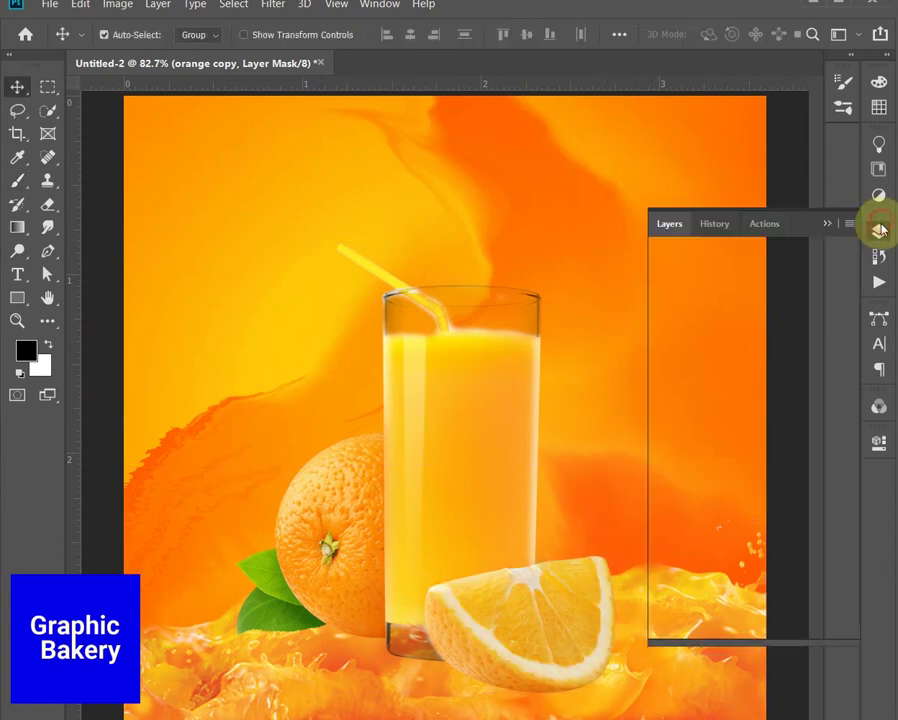
click(757, 628)
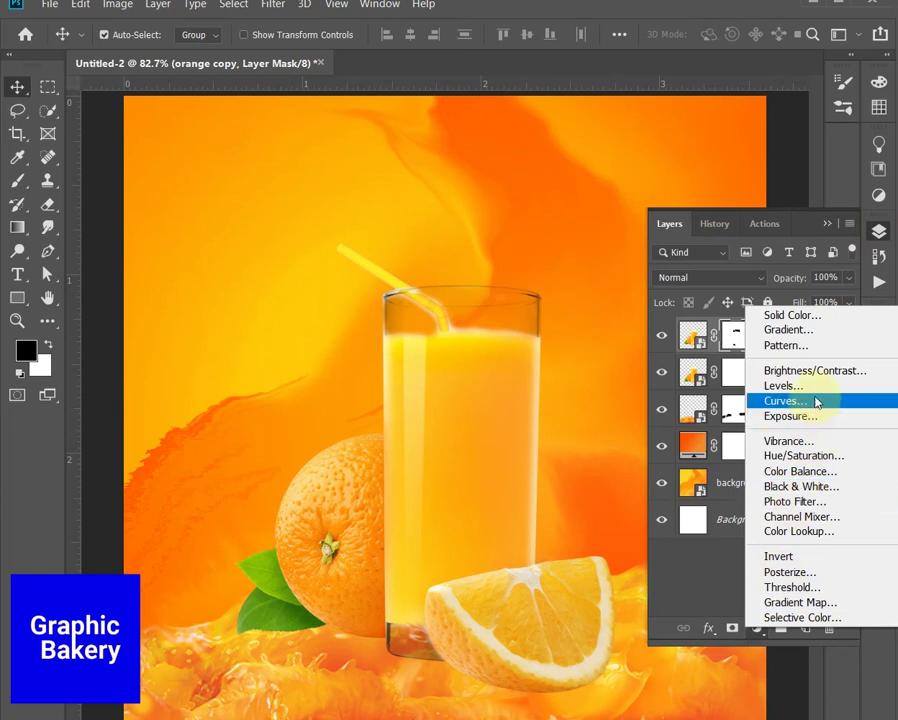
click(783, 385)
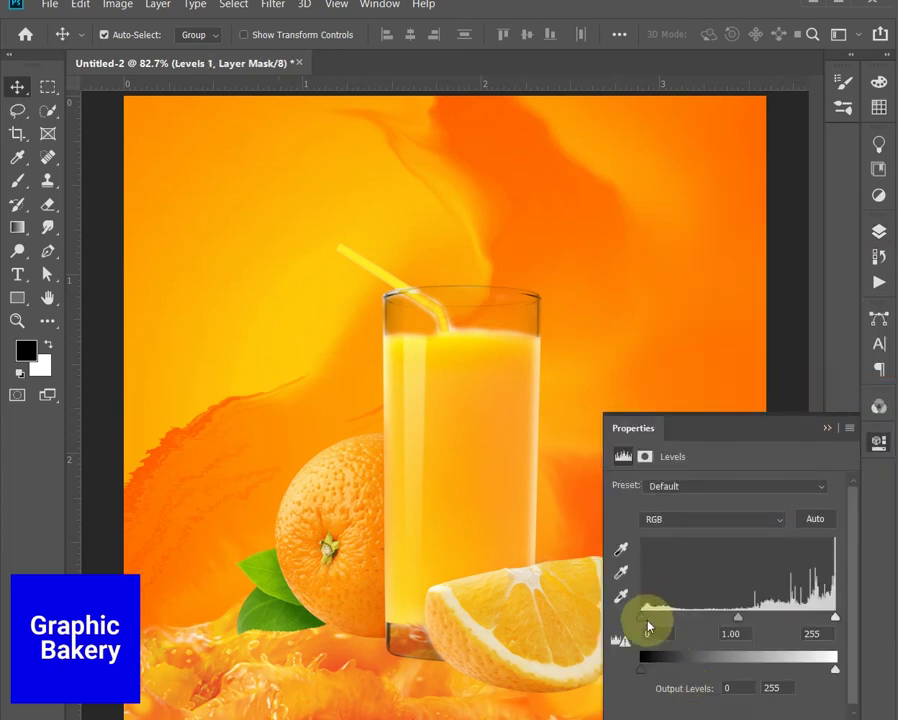
drag(653, 622, 703, 622)
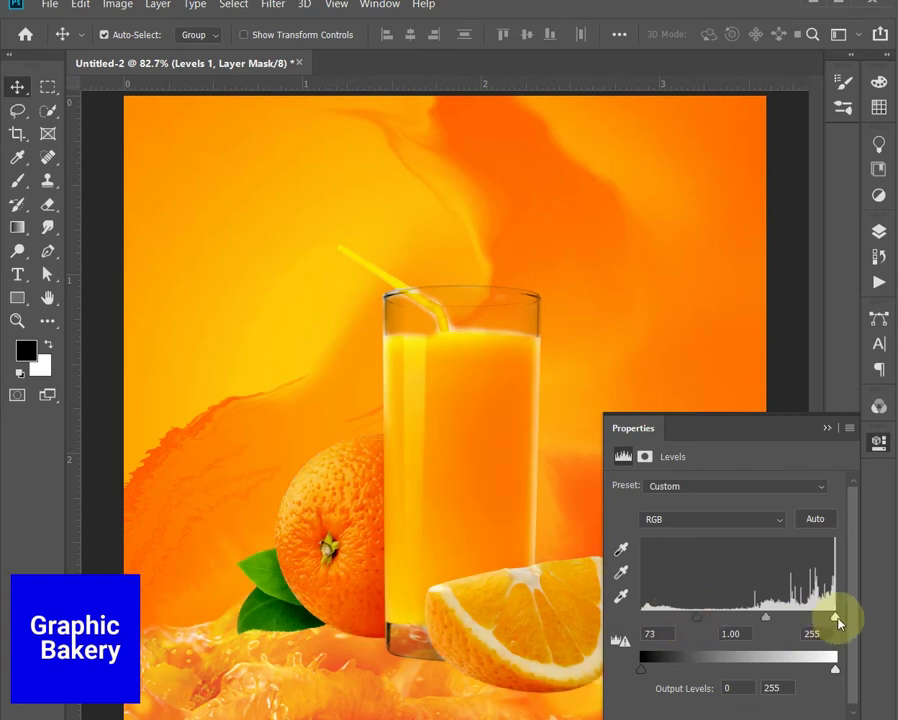
mouse_move(835, 618)
mouse_down()
mouse_move(823, 618)
mouse_move(840, 620)
mouse_up()
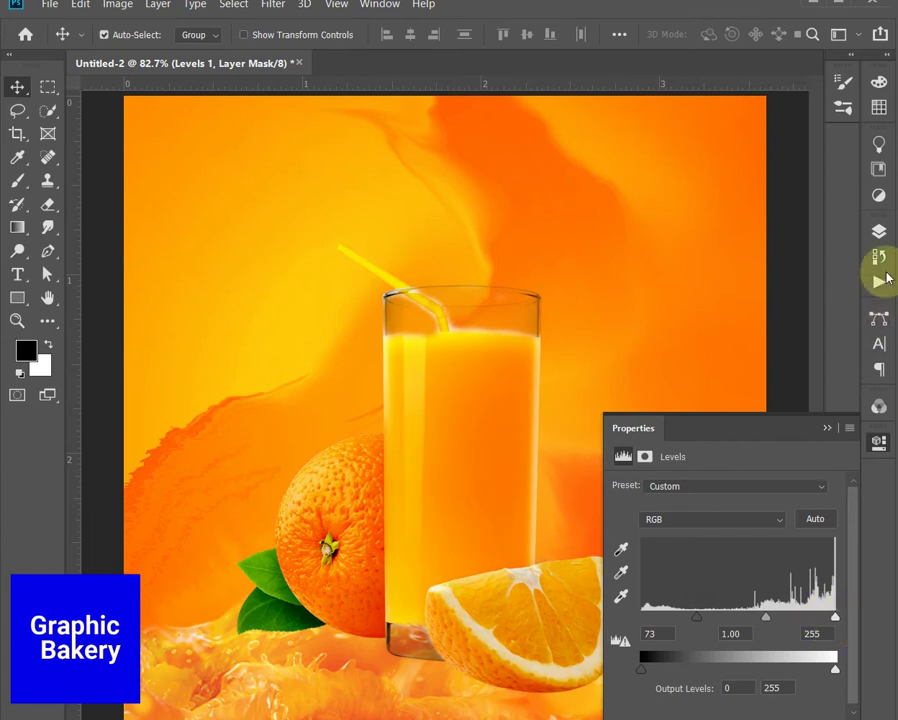
click(880, 233)
Step: Add a Curves adjustment layer with an S-shaped curve for more contrast
click(758, 628)
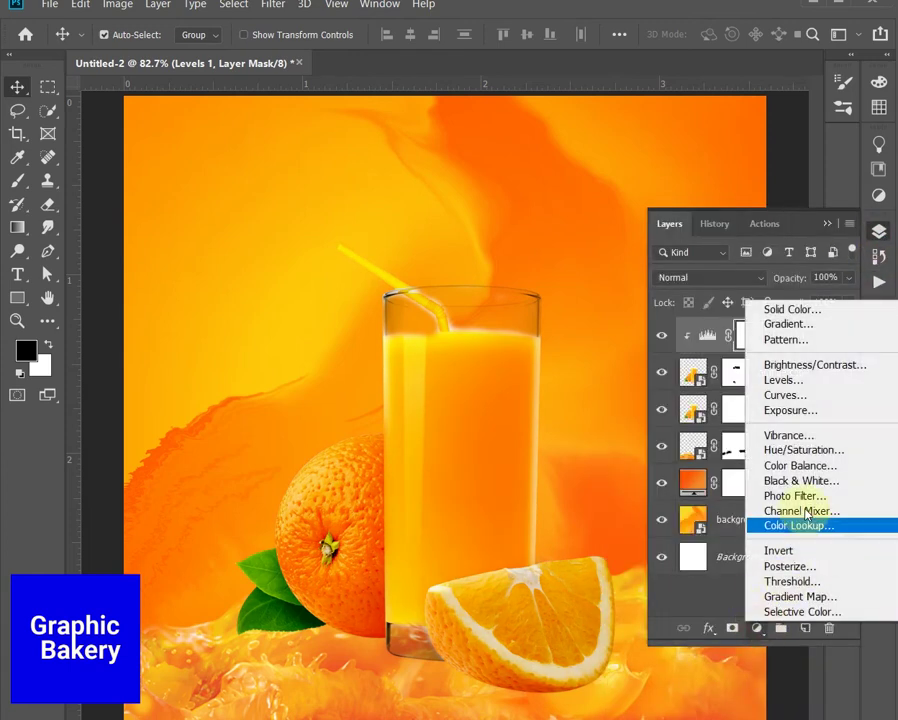
click(822, 405)
drag(790, 569, 781, 561)
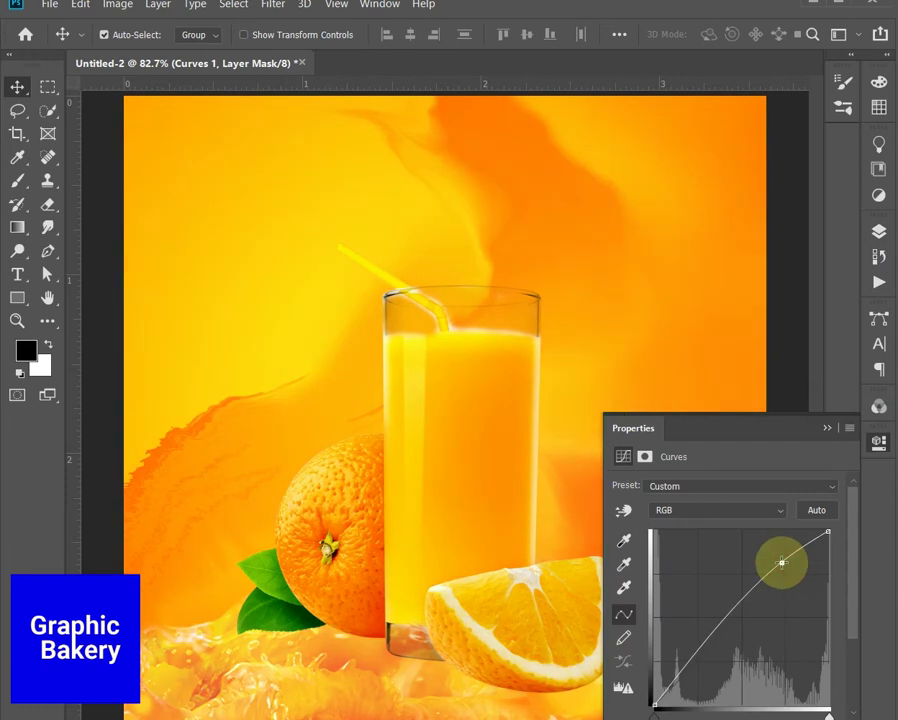
drag(718, 715, 700, 708)
drag(696, 653, 696, 660)
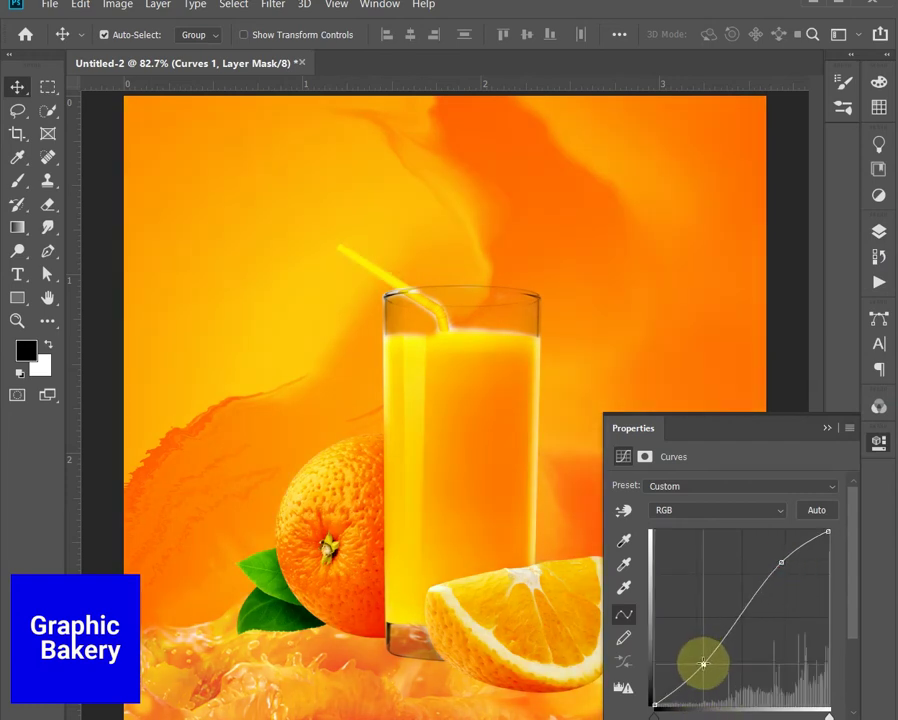
click(826, 436)
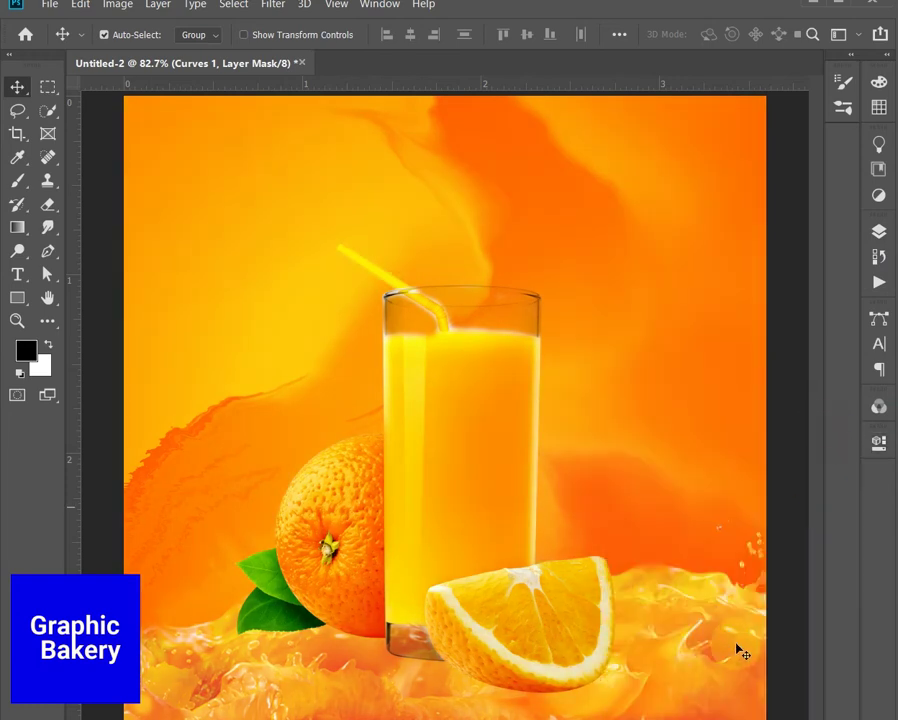
click(878, 231)
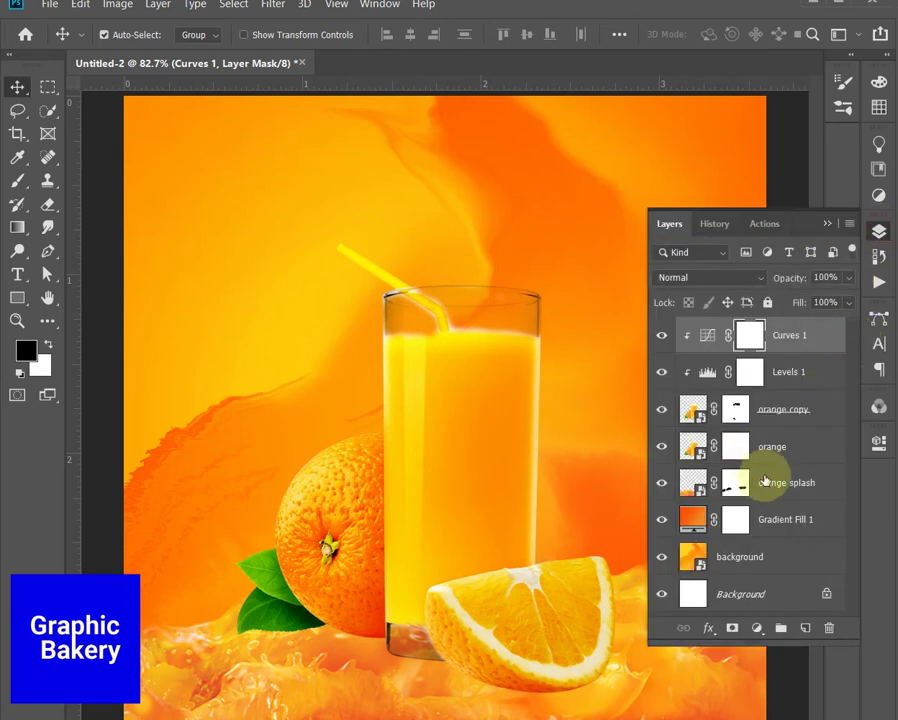
Step: Create a new layer above orange splash and sample the background orange
click(762, 482)
click(804, 628)
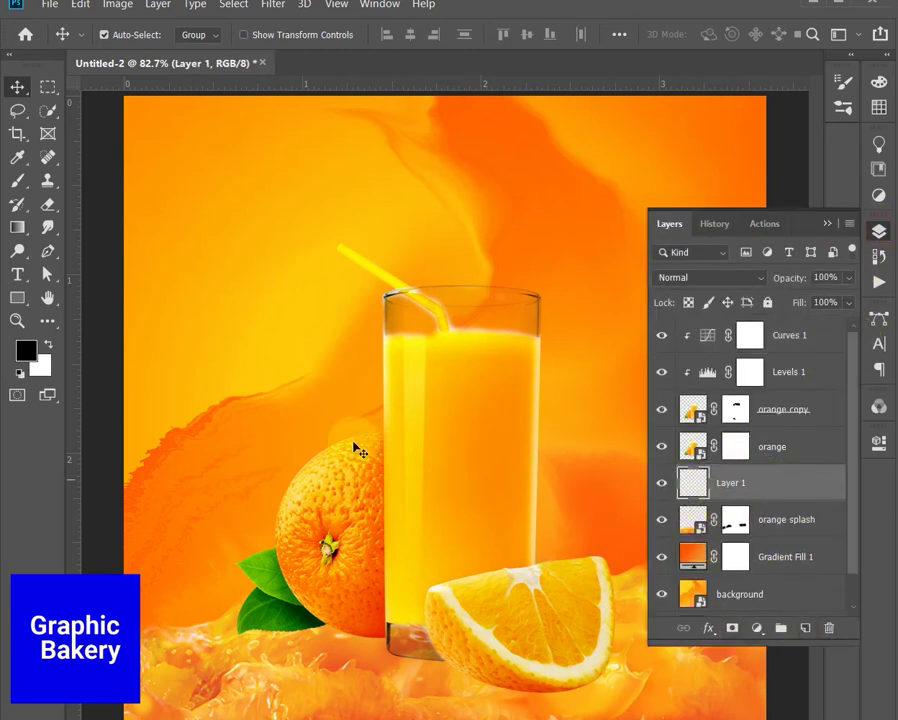
click(17, 157)
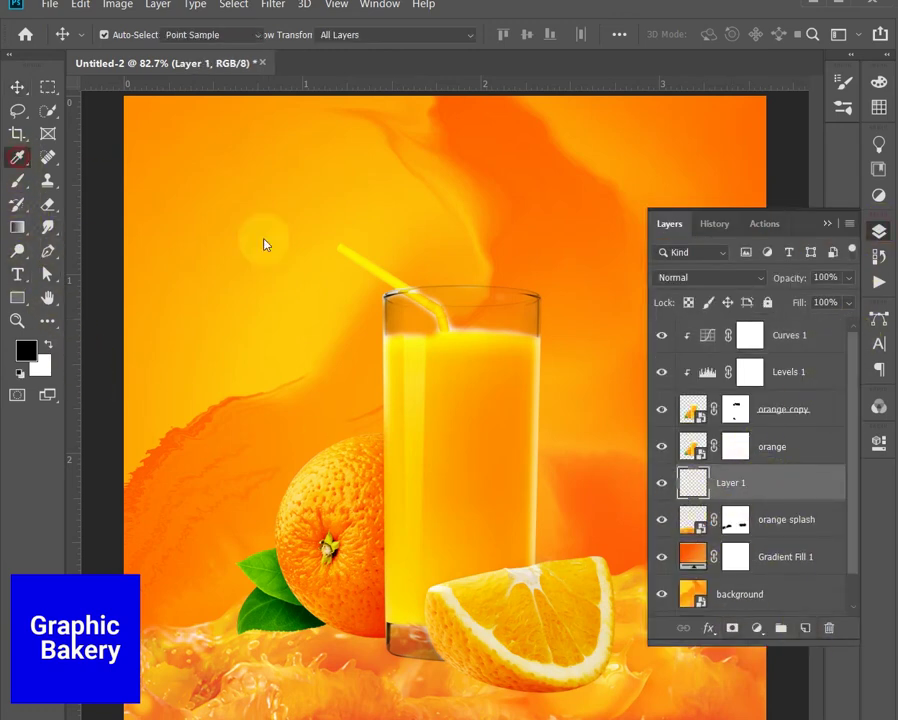
click(527, 138)
Step: Set up a soft round brush enlarged to 1200 px
click(17, 183)
click(111, 35)
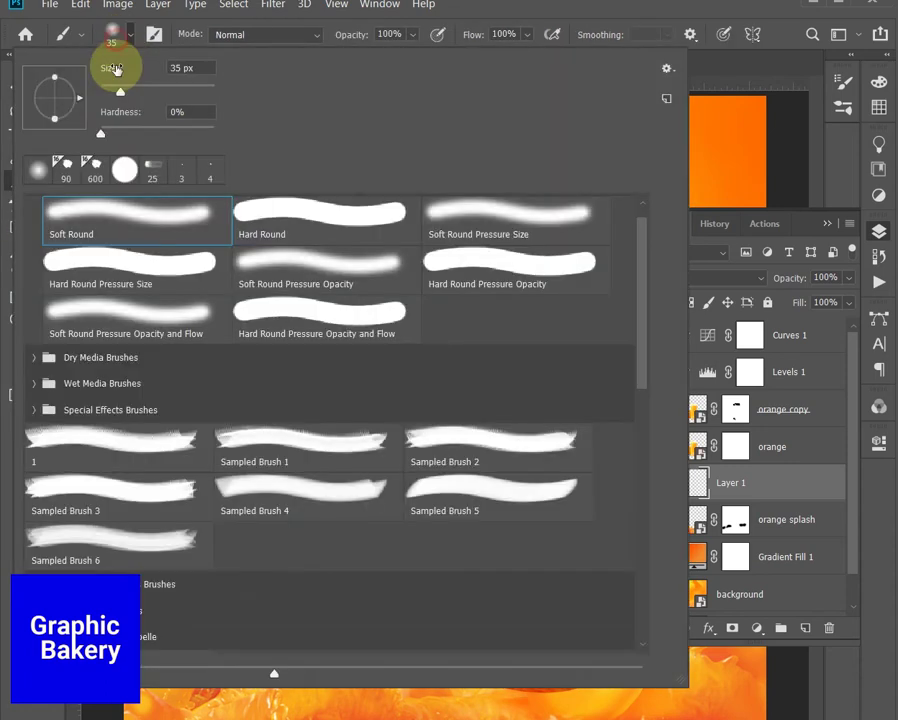
click(110, 36)
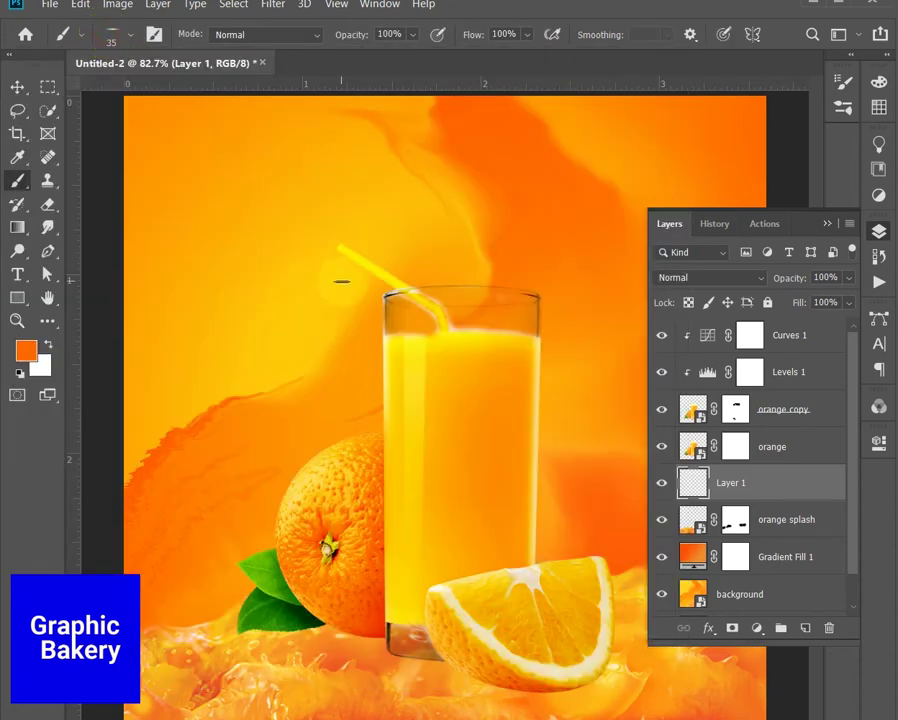
click(110, 35)
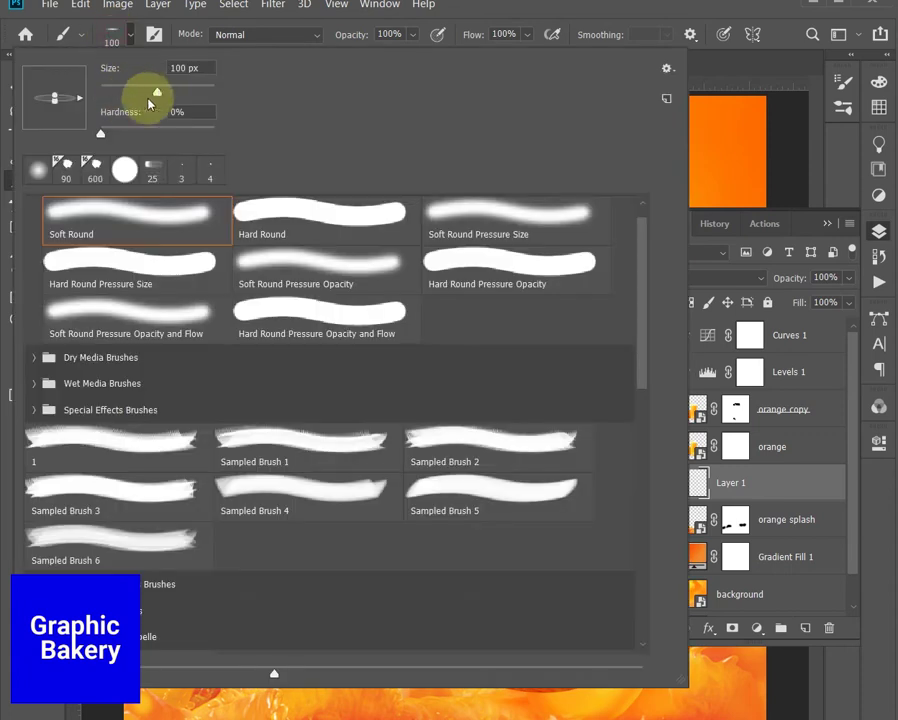
drag(172, 95, 182, 95)
click(110, 35)
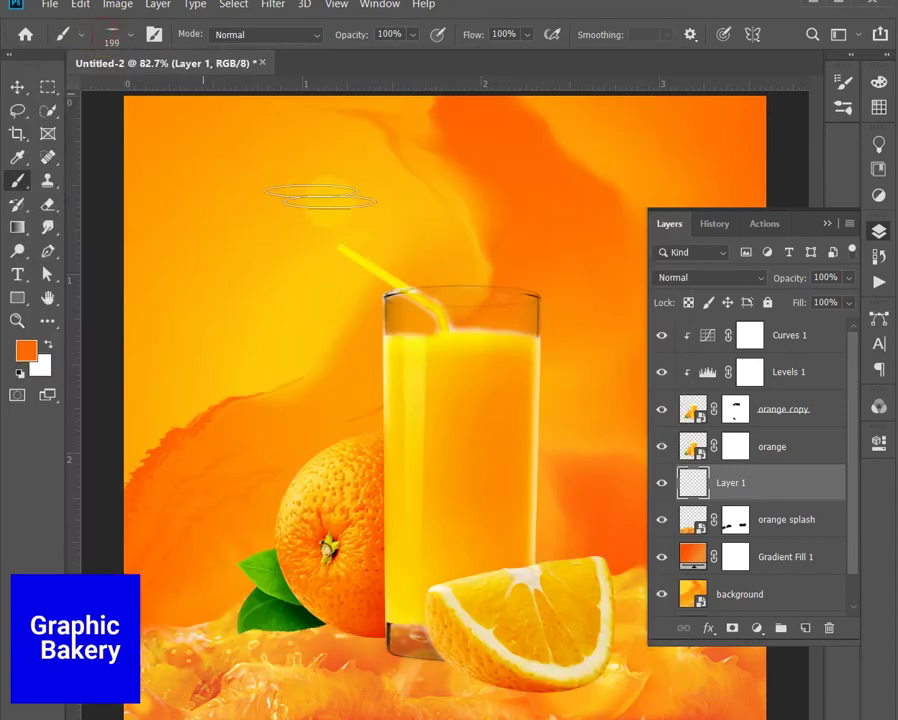
key(bracketright)
key(bracketright)
key(bracketright)
key(bracketright)
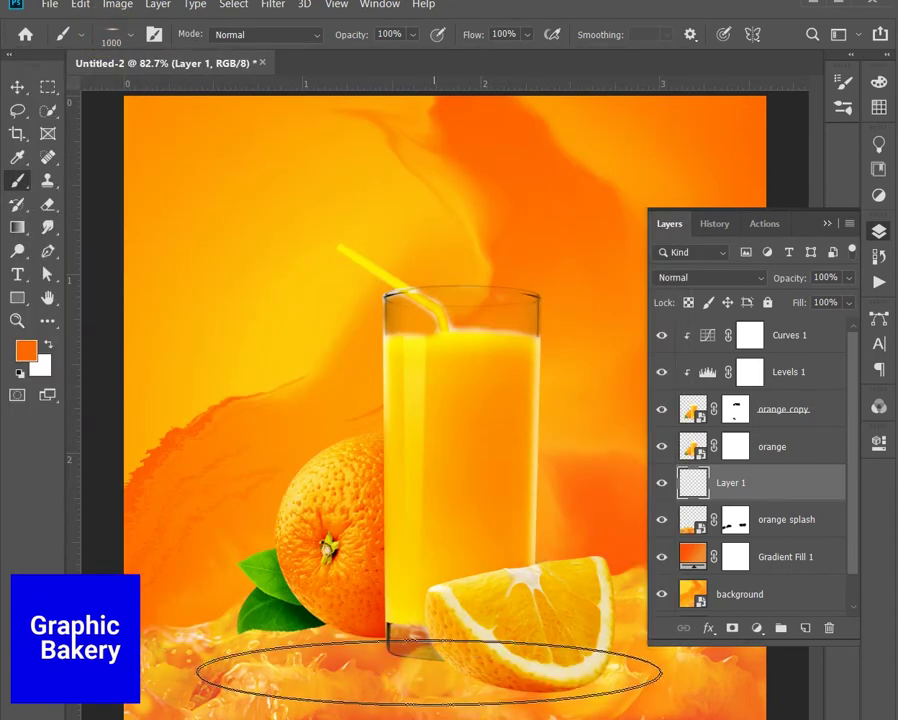
key(bracketright)
key(bracketright)
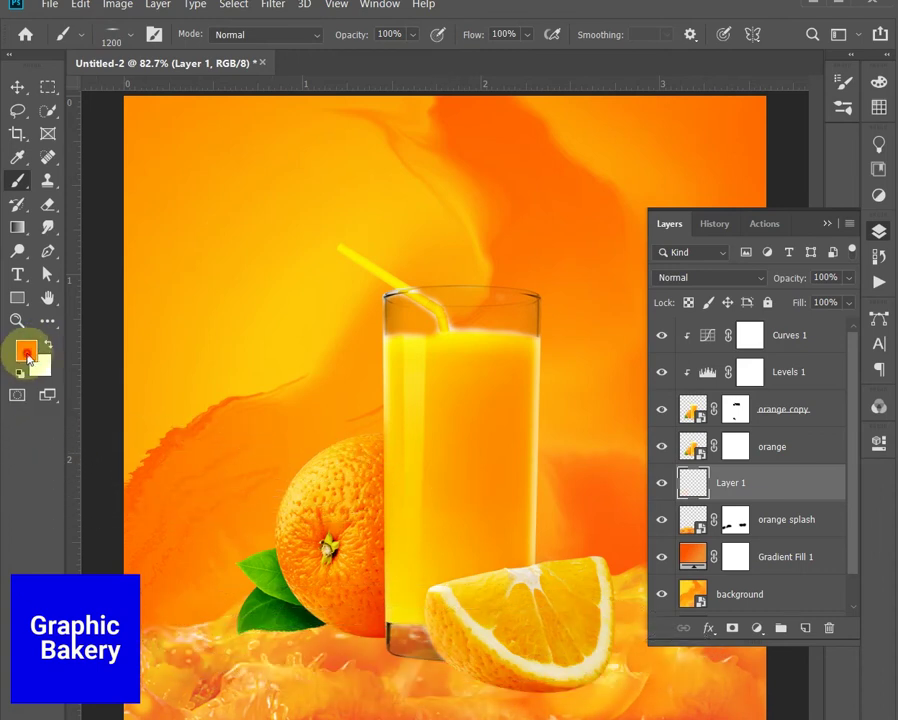
Step: Change the foreground colour to a darker orange
click(26, 350)
click(705, 494)
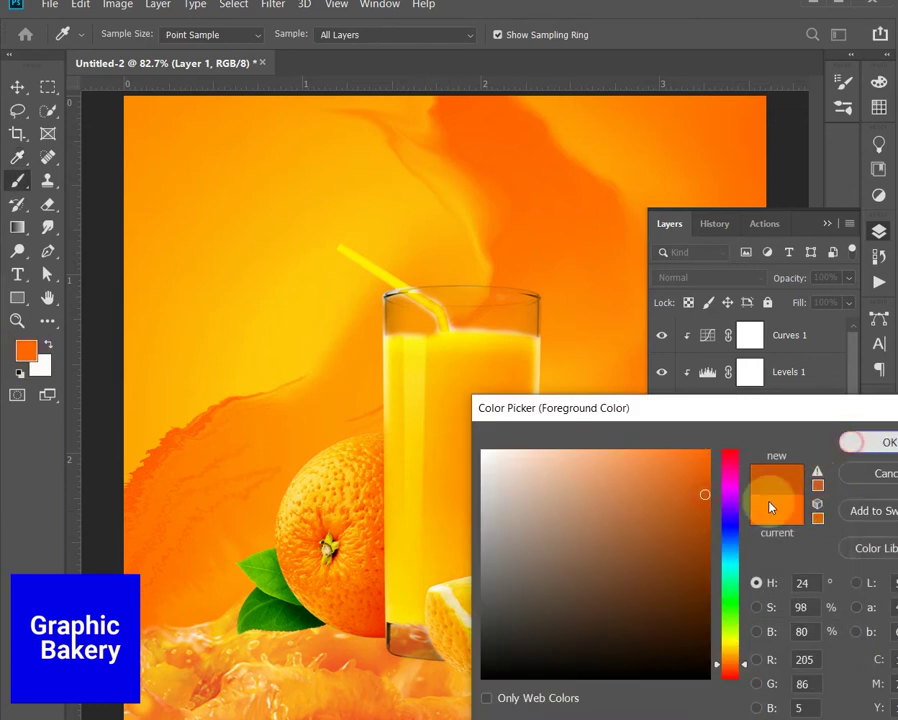
key(Return)
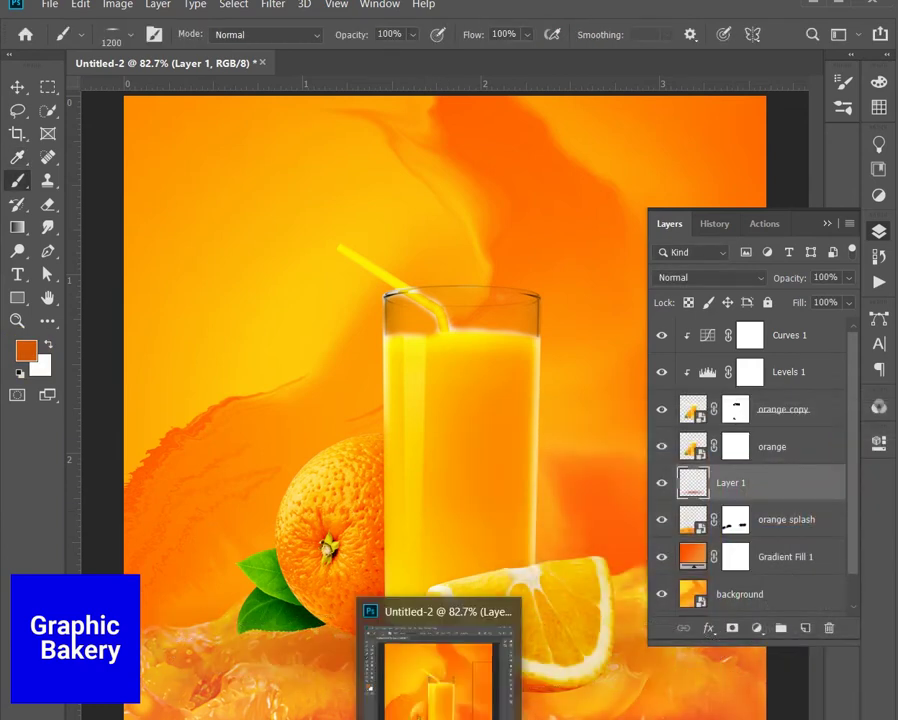
click(16, 84)
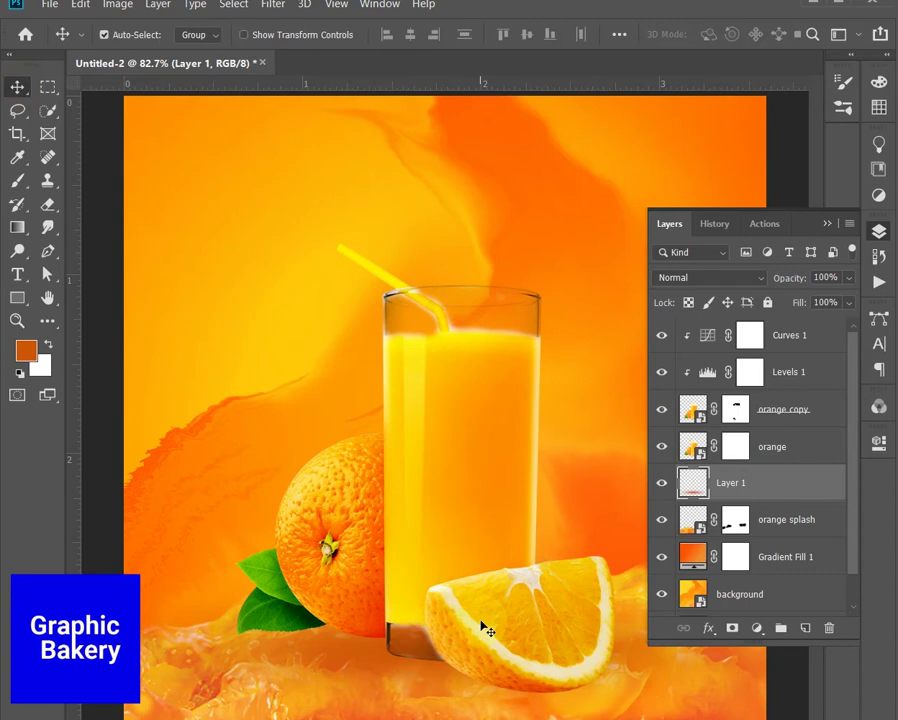
Step: Scale the orange glow layer to 63% and move it up-left under the glass
key(ctrl+t)
drag(444, 570, 443, 634)
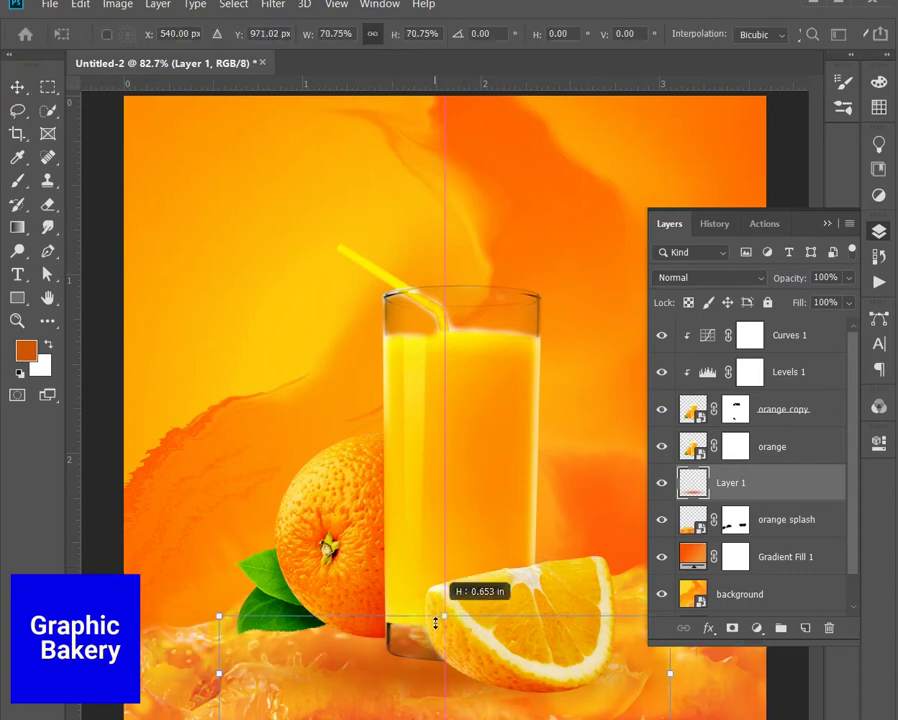
drag(482, 694, 468, 692)
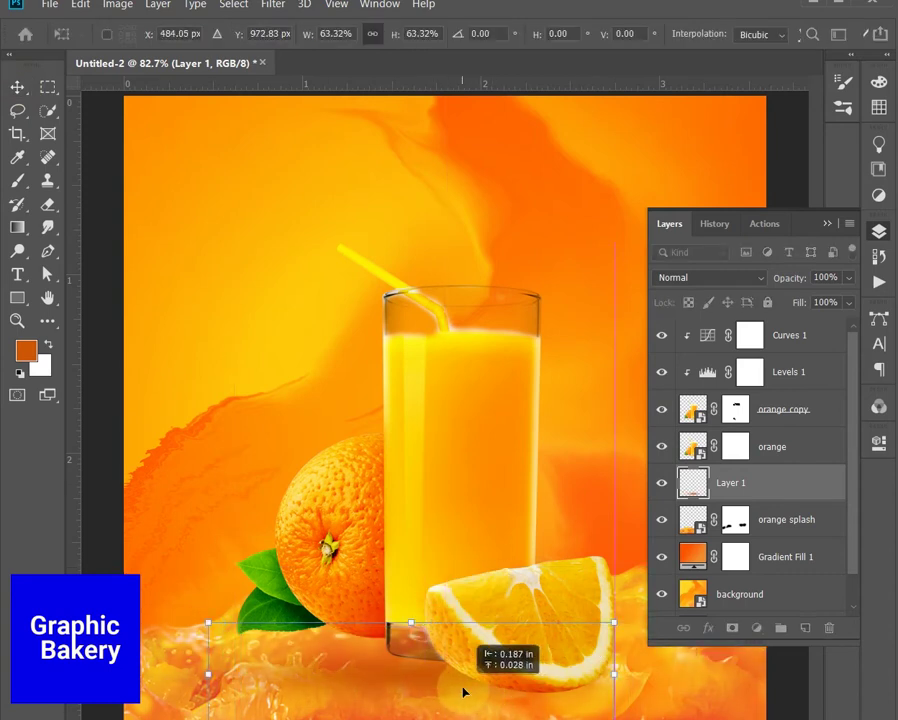
key(Return)
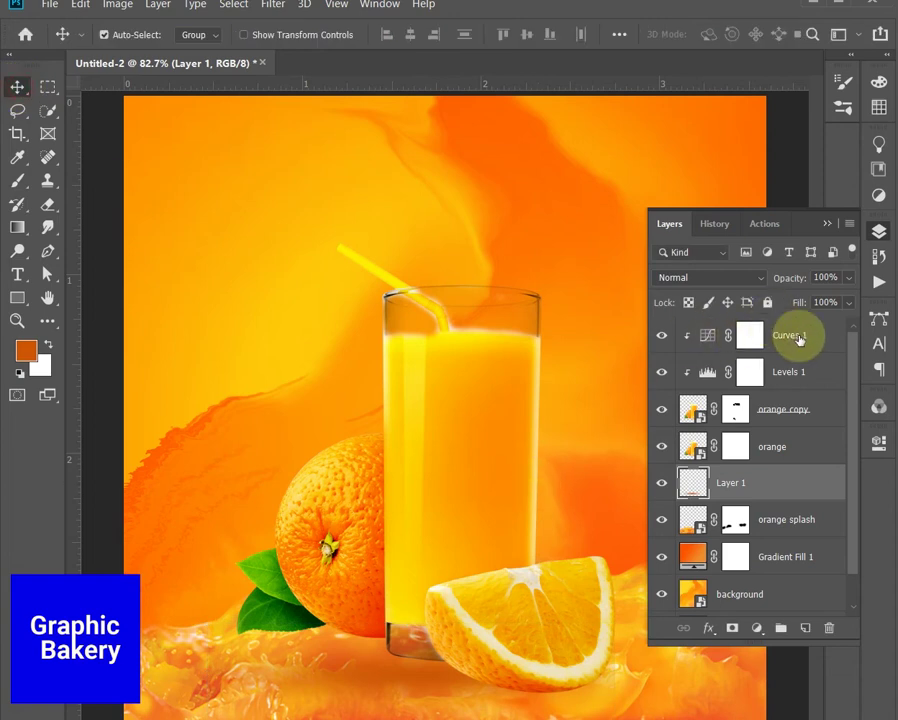
Step: Select the Curves 1 adjustment layer and its mask in the Layers panel
click(797, 337)
click(824, 226)
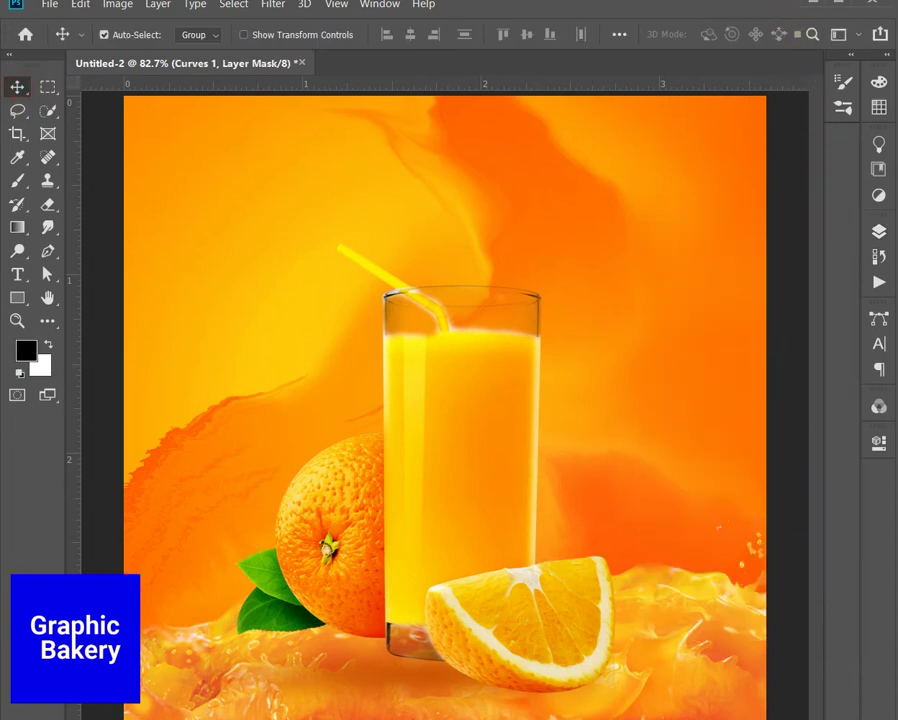
click(879, 231)
click(772, 336)
click(824, 226)
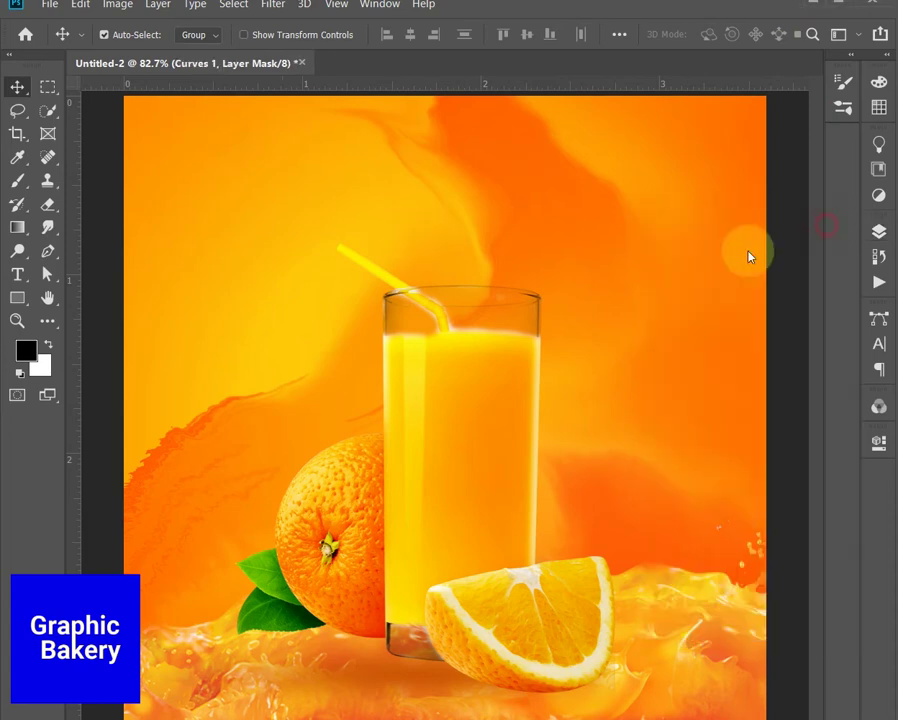
click(17, 274)
Step: Type the SPECIAL headline at 30 pt near the top of the poster
click(308, 150)
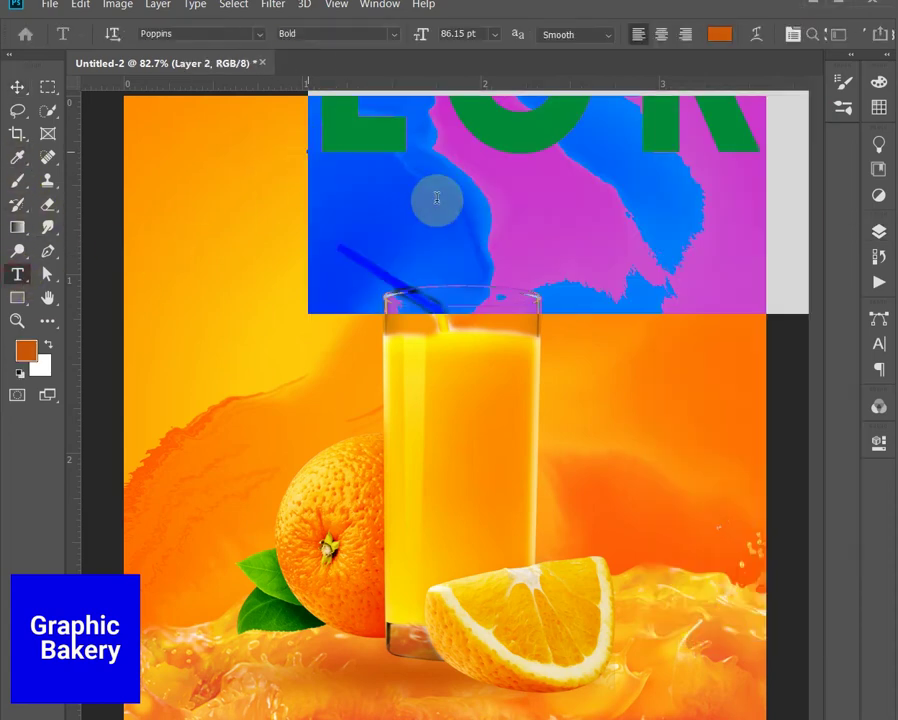
click(493, 34)
click(488, 236)
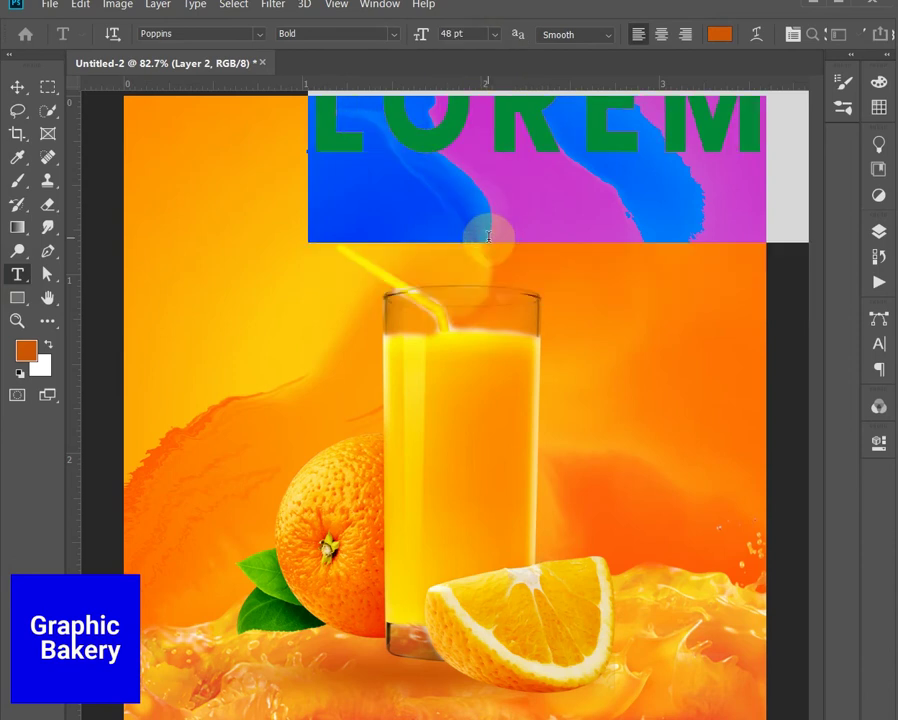
click(493, 34)
click(484, 222)
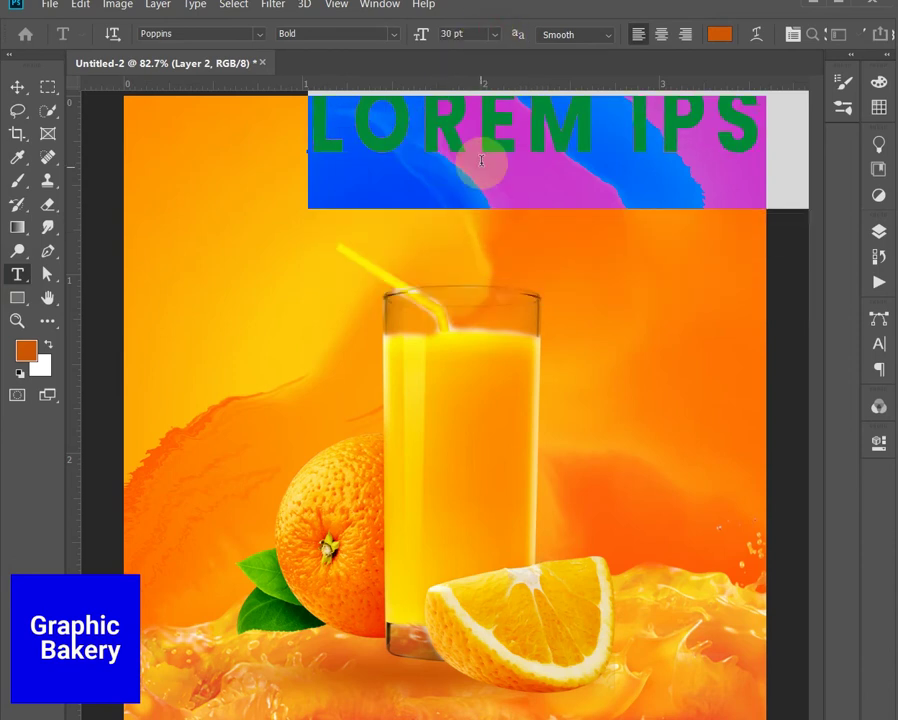
text(SPECIAL)
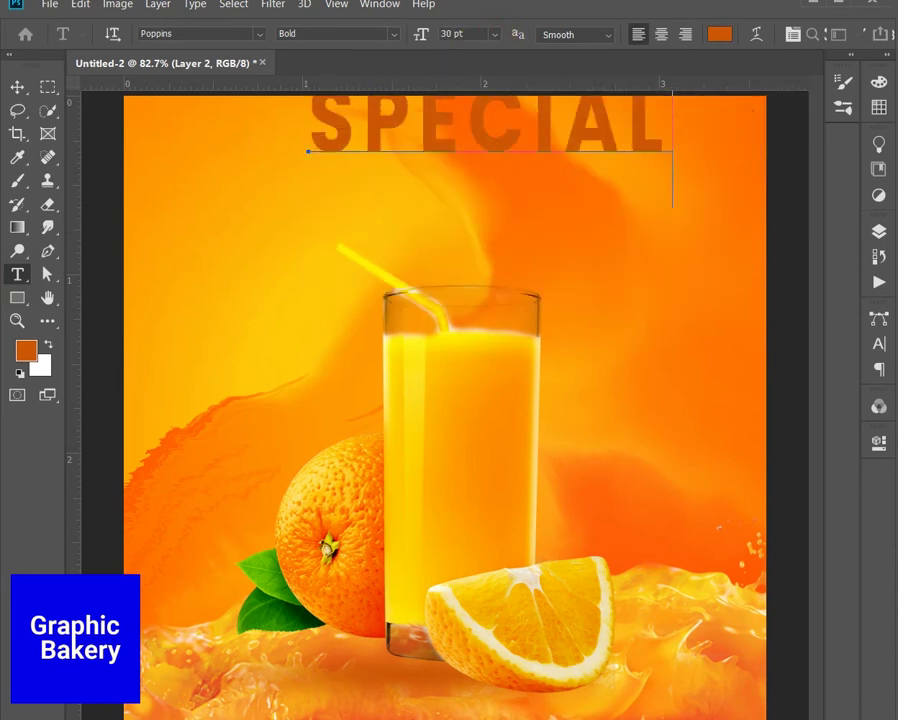
key(ctrl+Return)
key(v)
Step: Centre SPECIAL horizontally near the top of the poster
drag(426, 144, 404, 170)
double_click(404, 170)
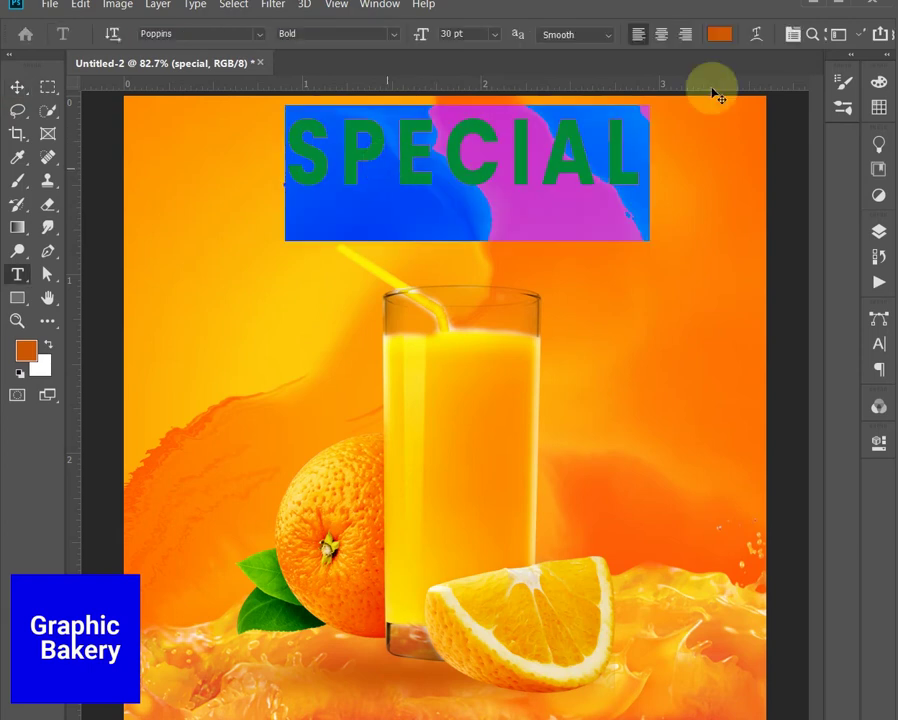
click(20, 86)
drag(462, 184, 456, 188)
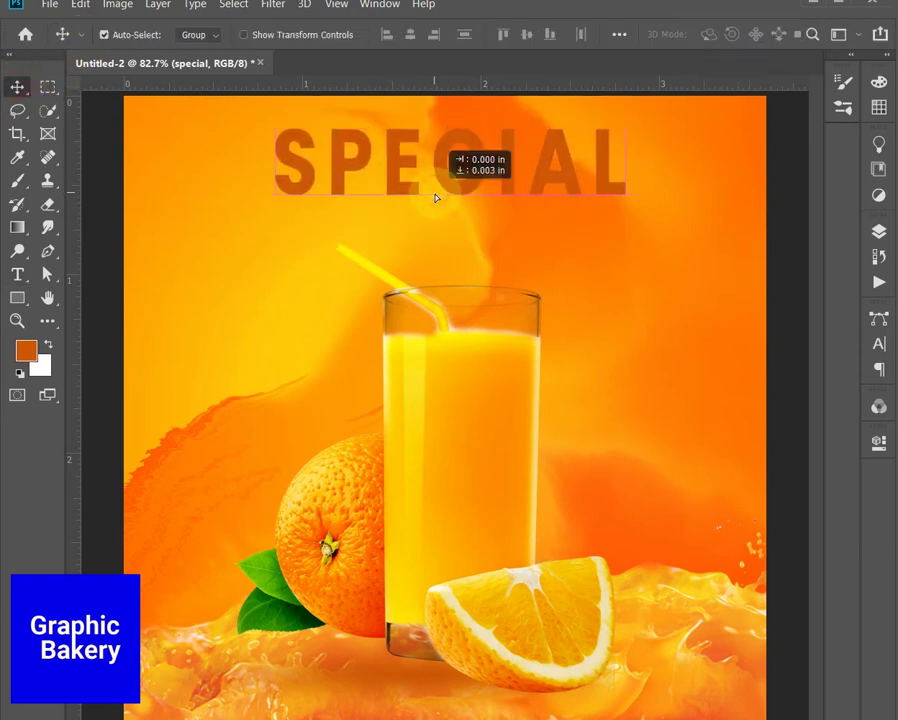
Step: Colour the SPECIAL text leaf green, sampled from the image
double_click(460, 190)
click(714, 34)
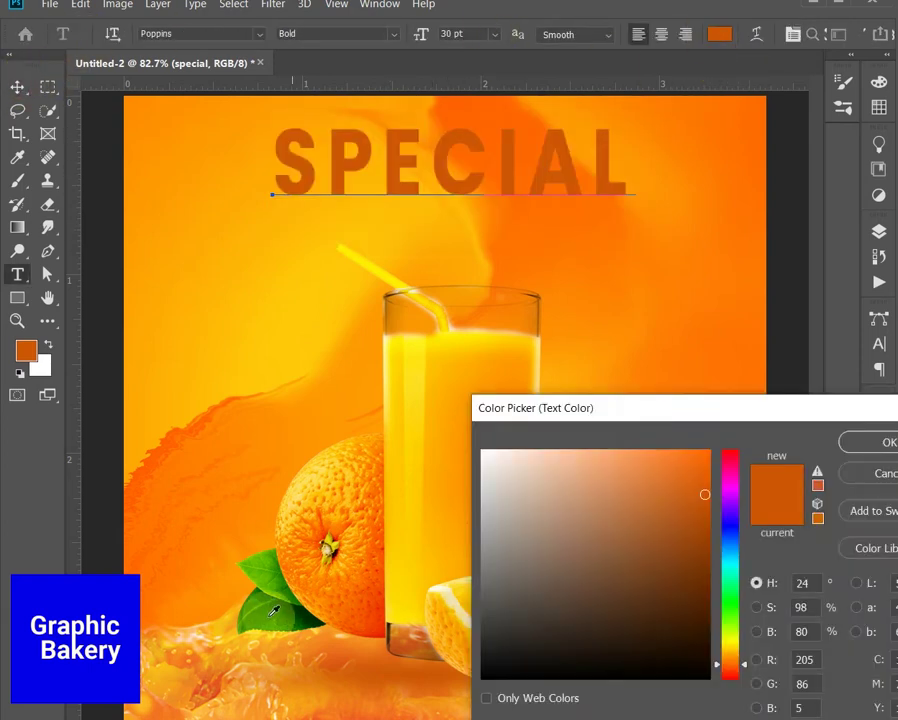
click(266, 622)
drag(700, 462, 712, 448)
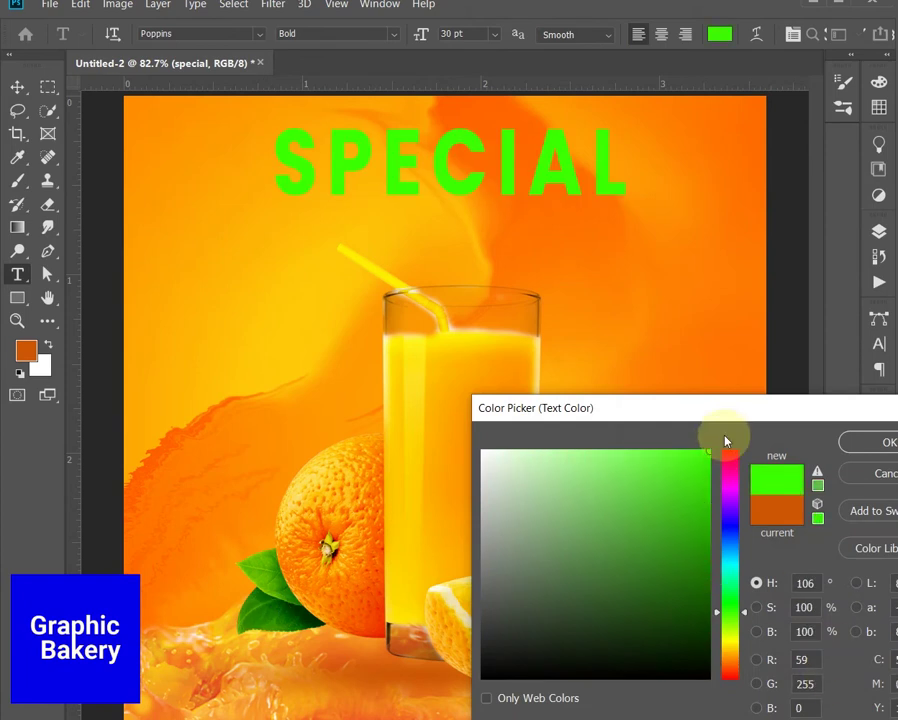
click(730, 490)
click(706, 638)
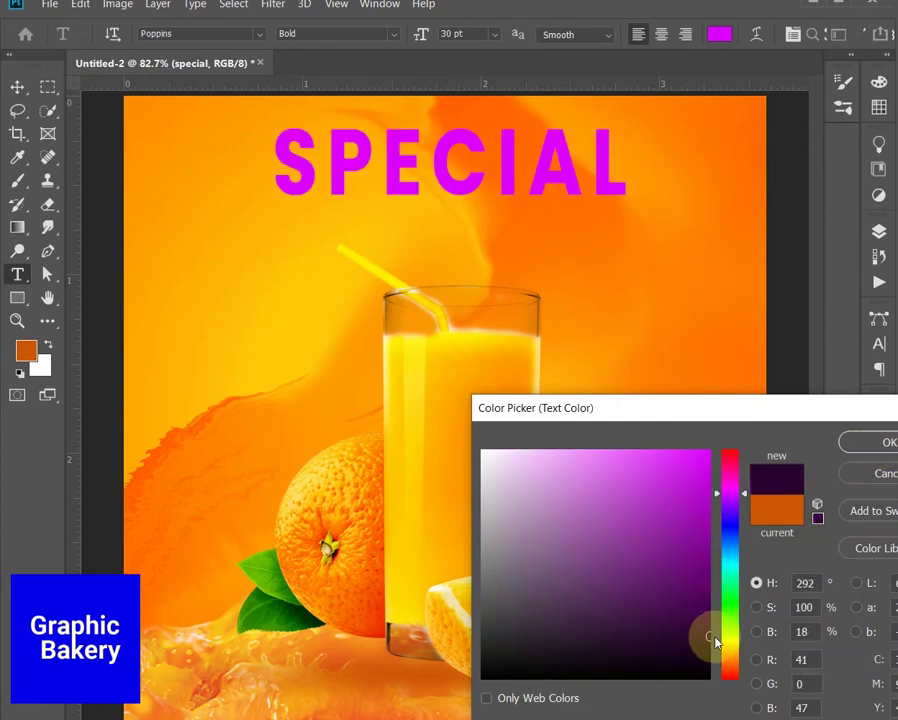
click(708, 607)
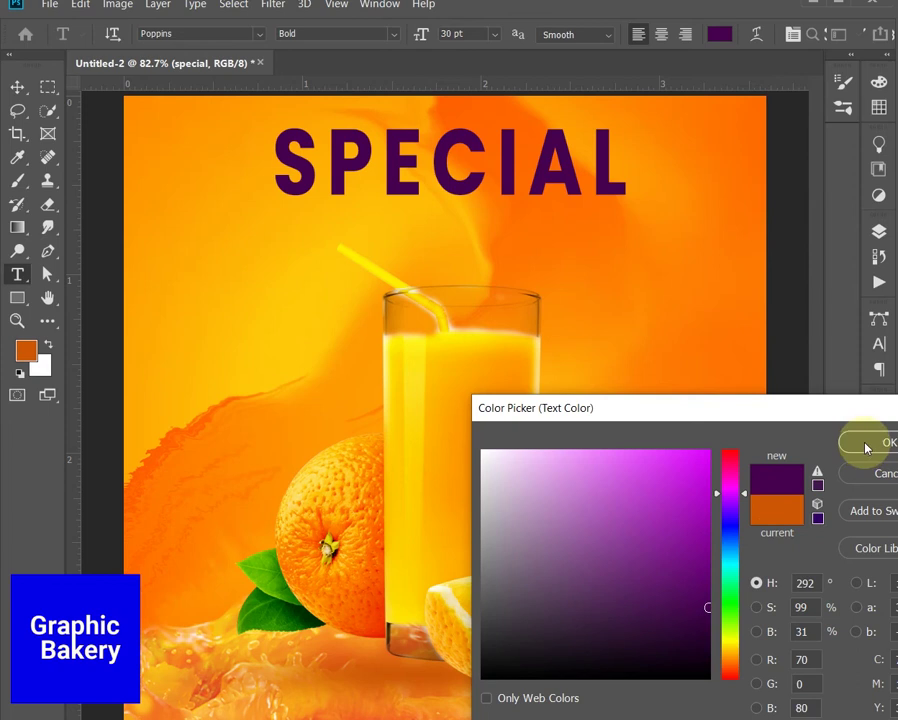
click(258, 566)
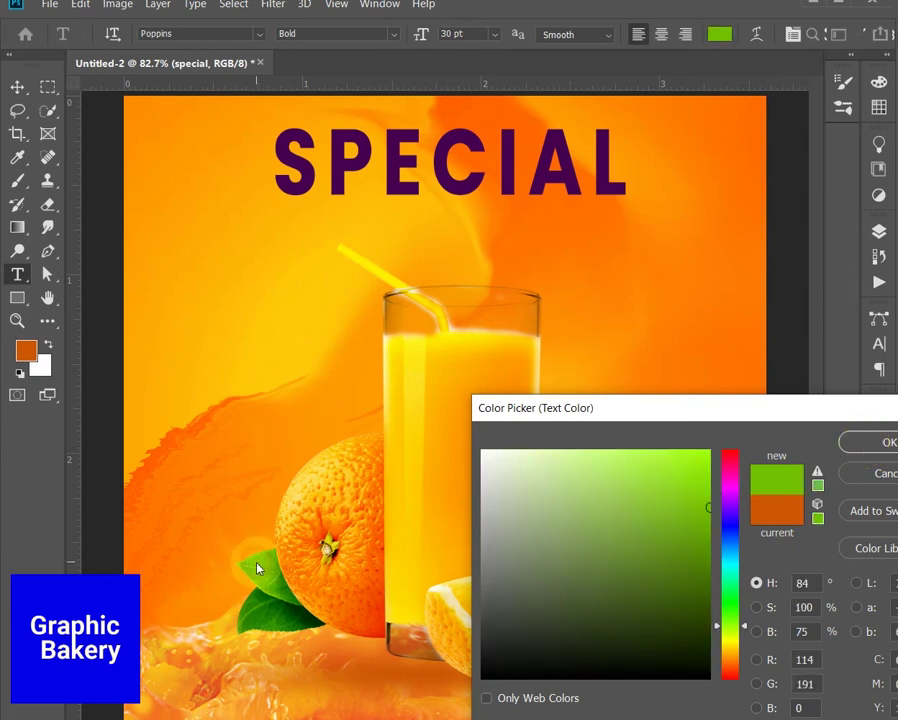
click(862, 443)
Step: Set SPECIAL to Poppins Black and nudge it up and left into place
click(396, 35)
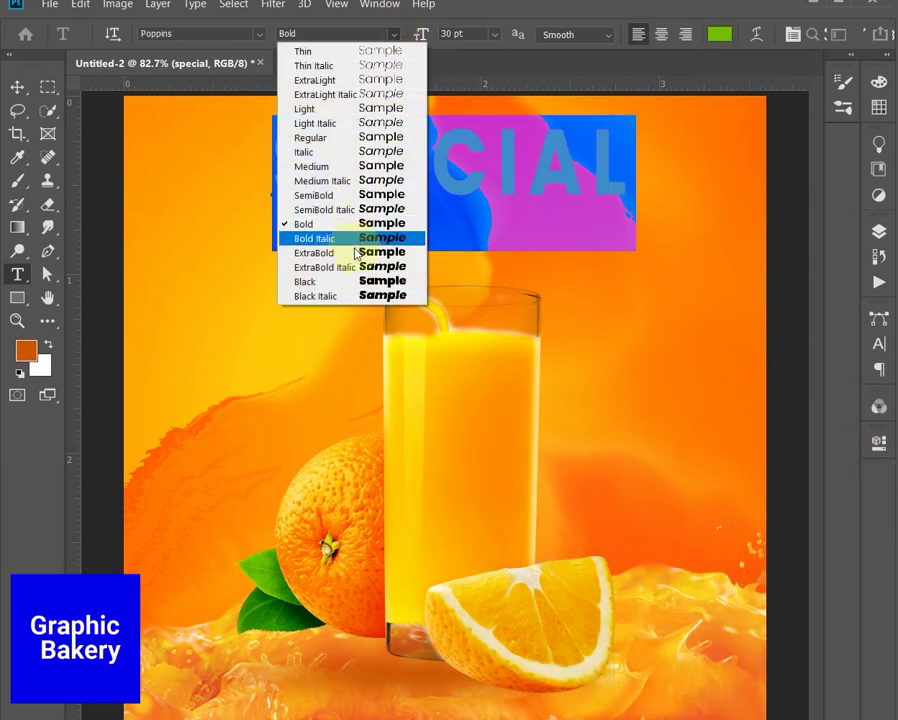
click(340, 281)
click(17, 87)
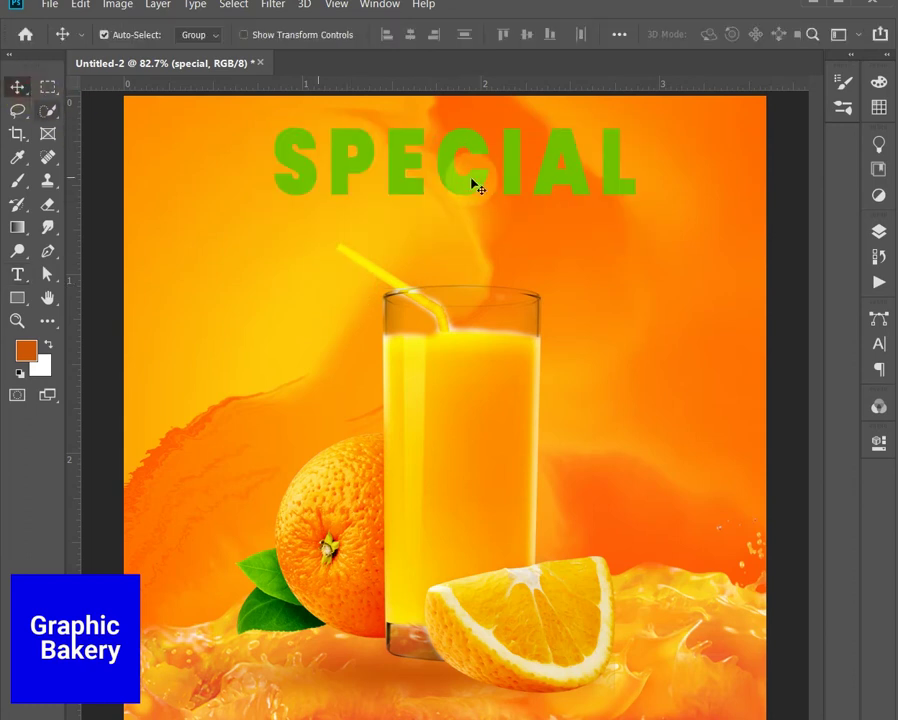
drag(467, 194, 474, 198)
double_click(458, 184)
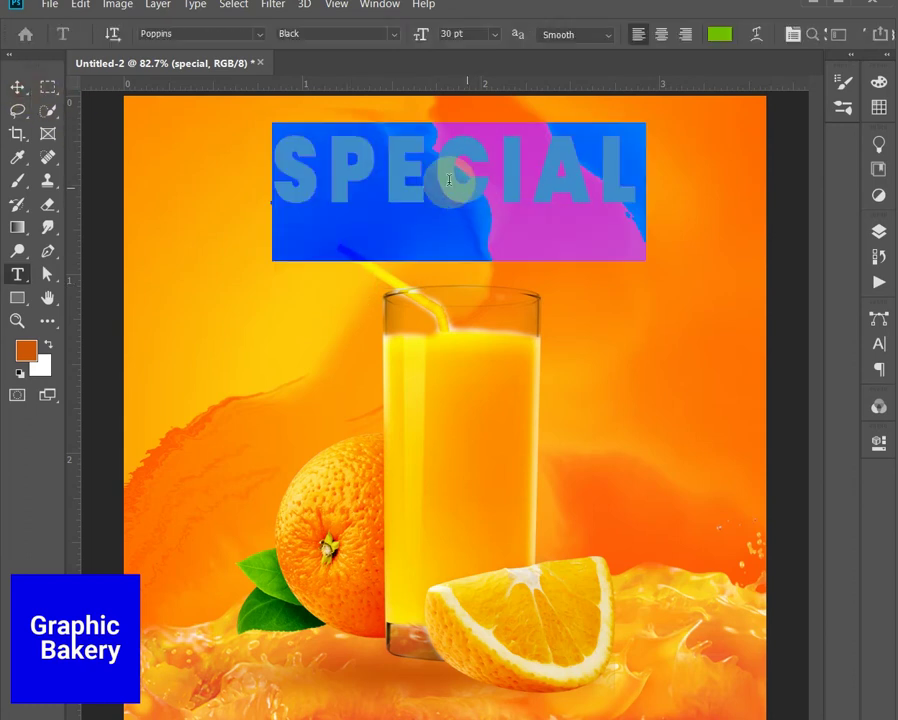
click(157, 33)
click(17, 87)
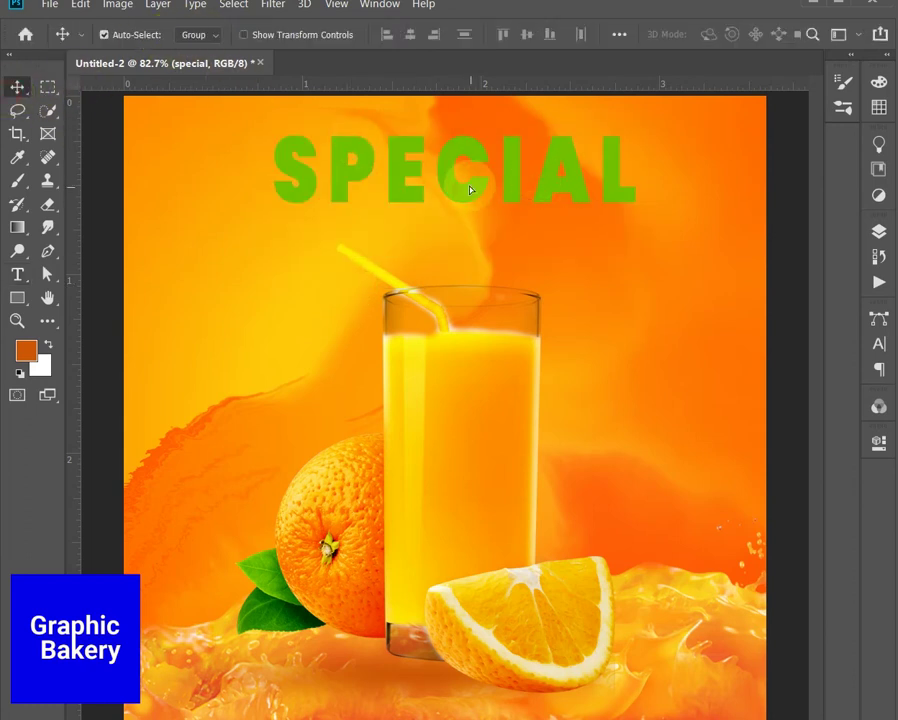
drag(470, 189, 461, 175)
click(17, 274)
Step: Add ORANGE JUICE text below SPECIAL and scale it to fit underneath
click(283, 312)
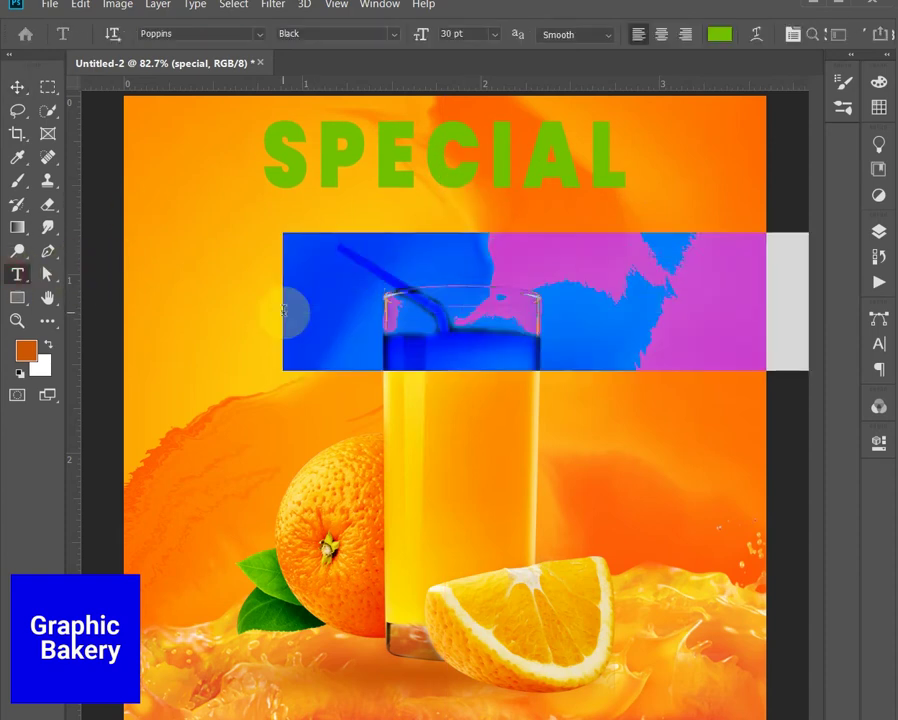
text(ORANGE JU)
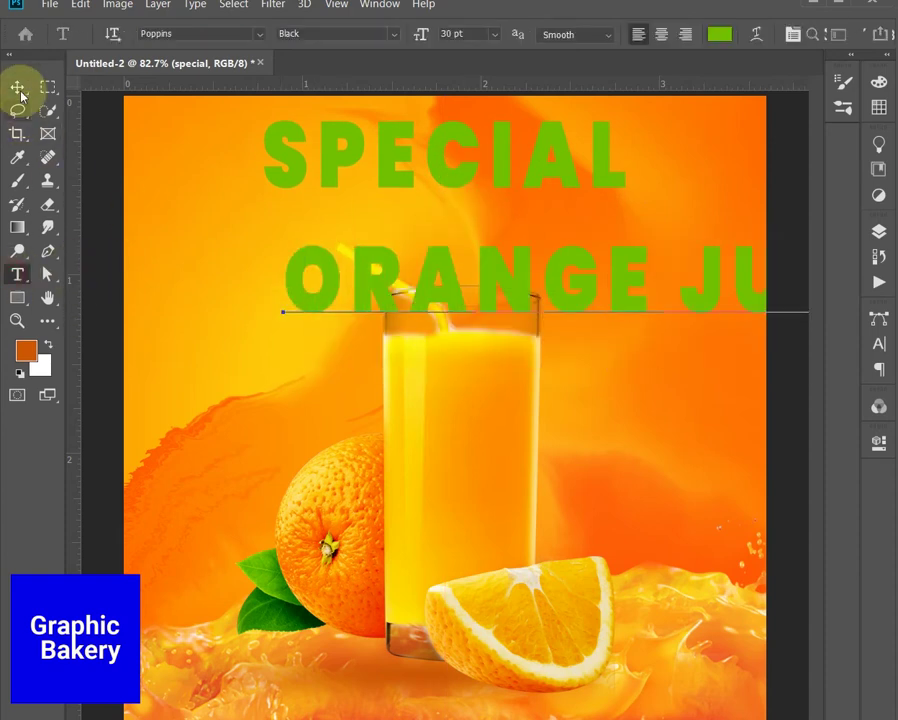
click(17, 87)
drag(525, 286, 444, 300)
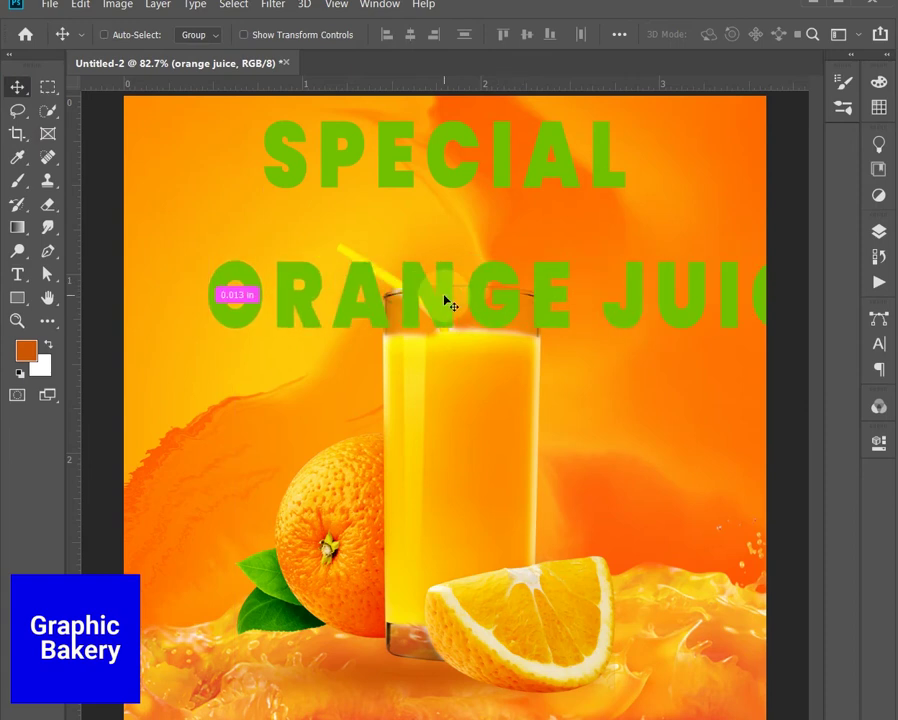
key(ctrl+t)
mouse_move(520, 256)
mouse_down()
mouse_move(544, 270)
mouse_move(580, 326)
mouse_move(580, 385)
mouse_move(550, 218)
mouse_up()
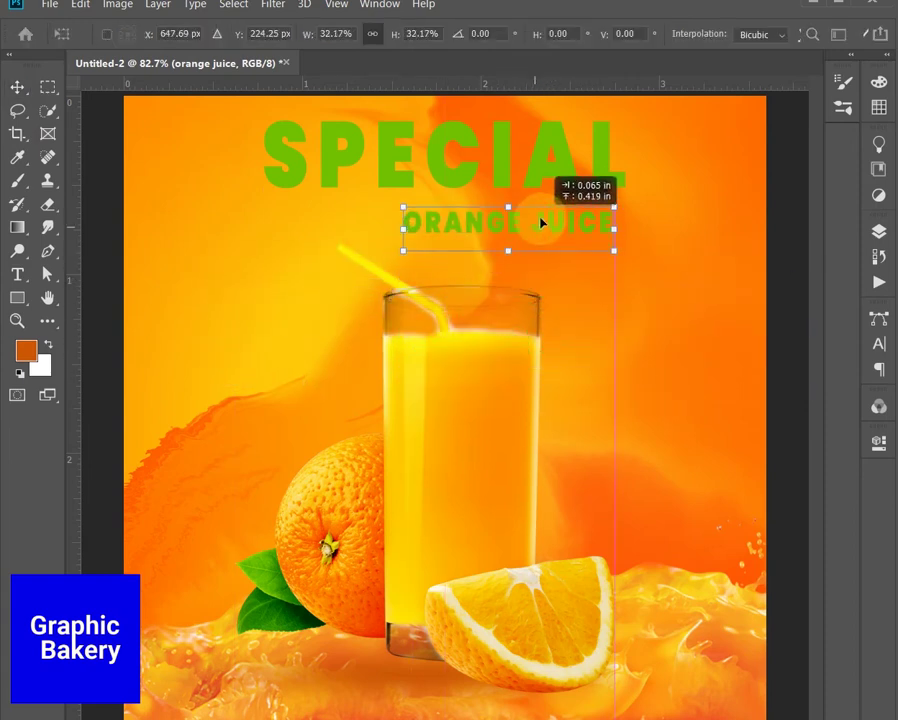
key(Return)
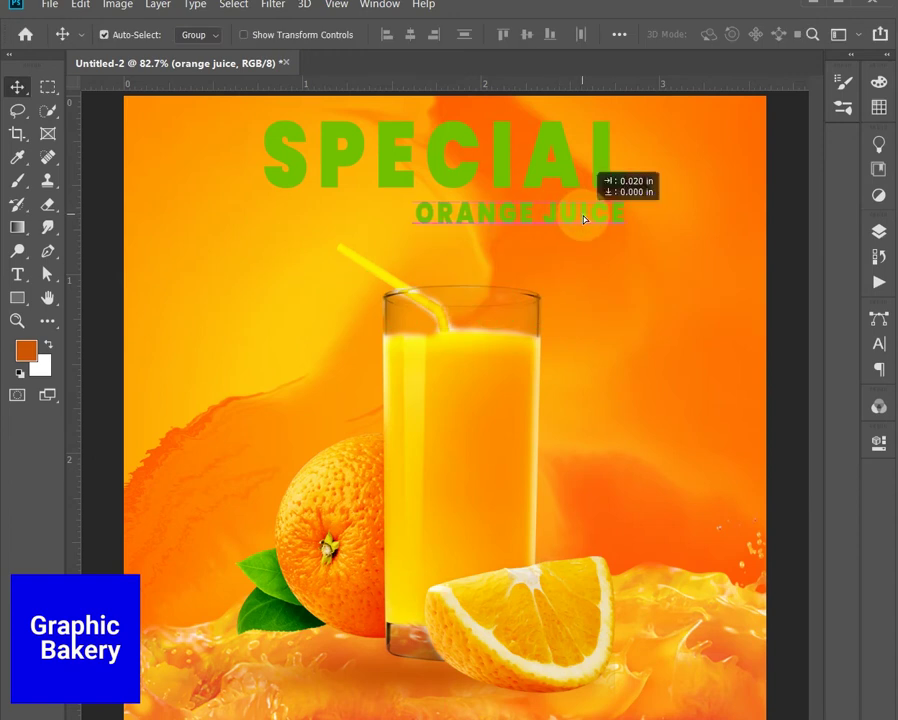
Step: Make ORANGE JUICE white and widen it to match SPECIAL's width
double_click(530, 214)
click(719, 34)
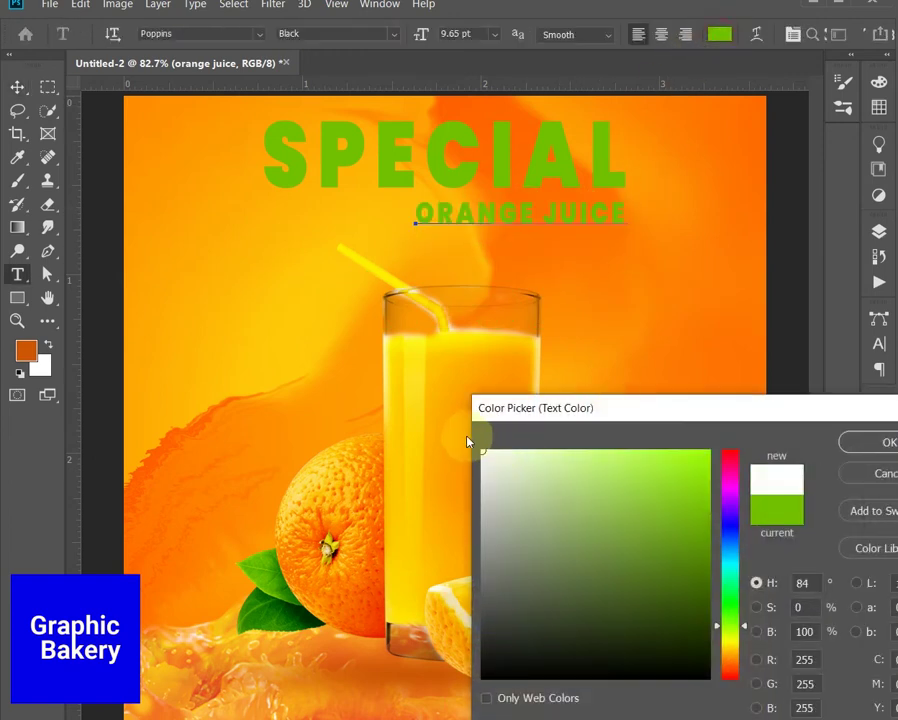
click(868, 443)
click(24, 90)
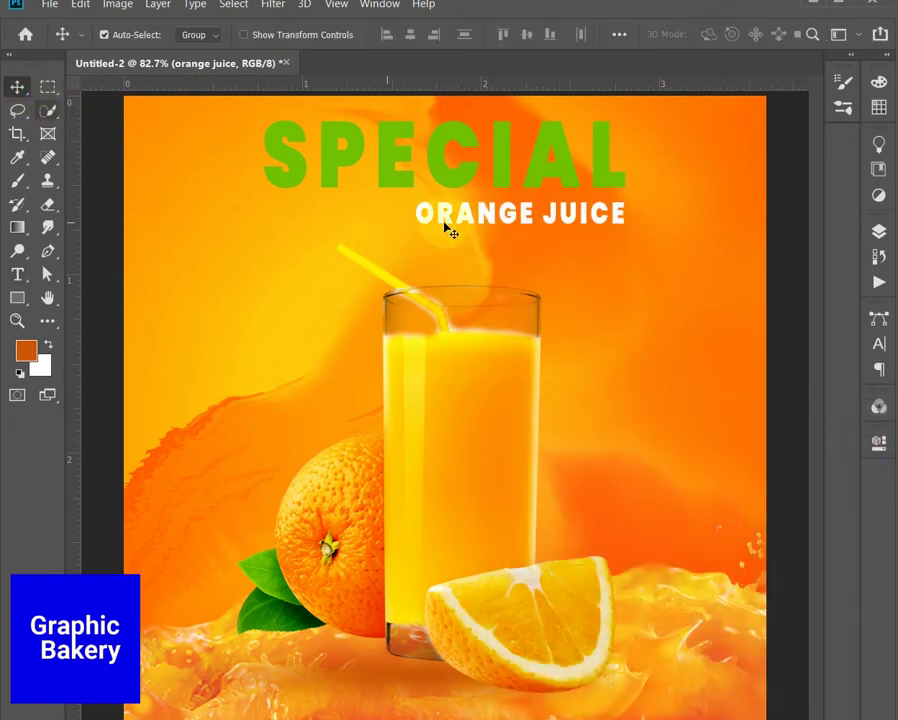
key(ctrl+t)
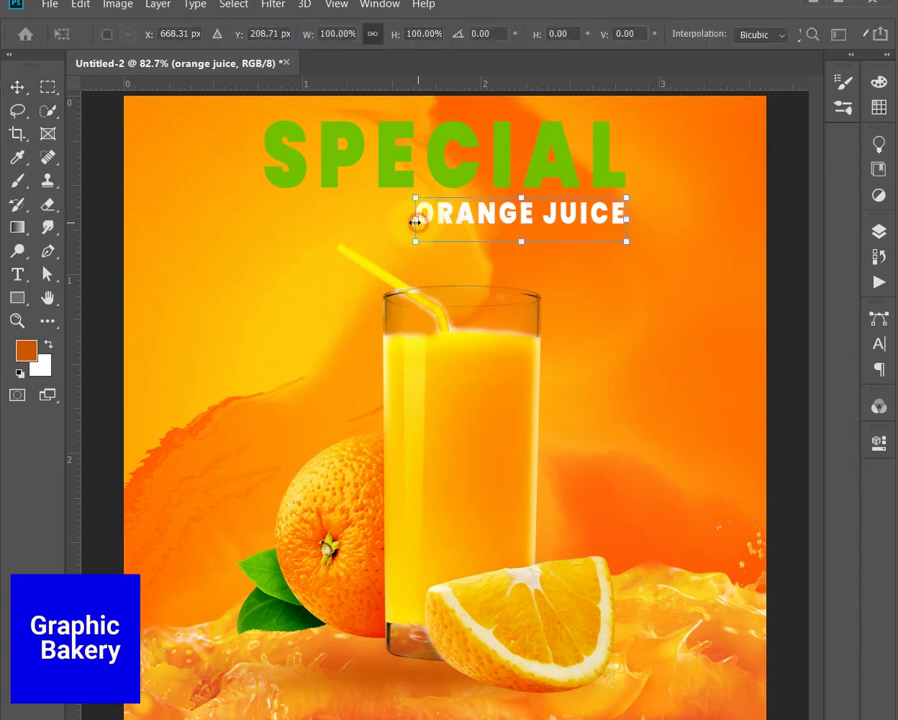
drag(415, 222, 266, 208)
Step: Add a 243 × 65 px bottom bar filled with SPECIAL's green, and begin its label text
key(Return)
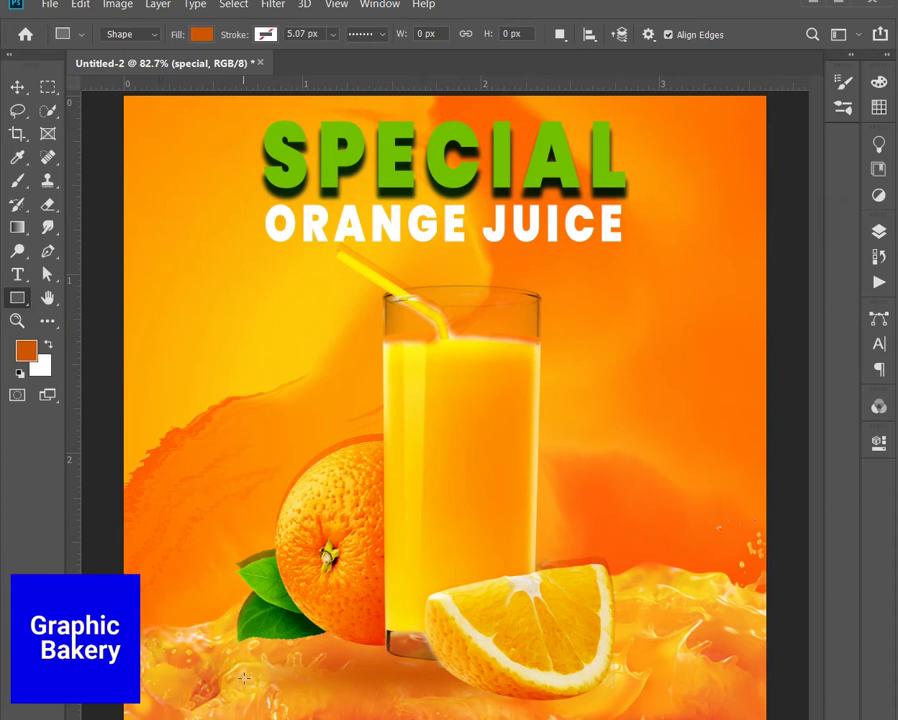
drag(250, 681, 382, 714)
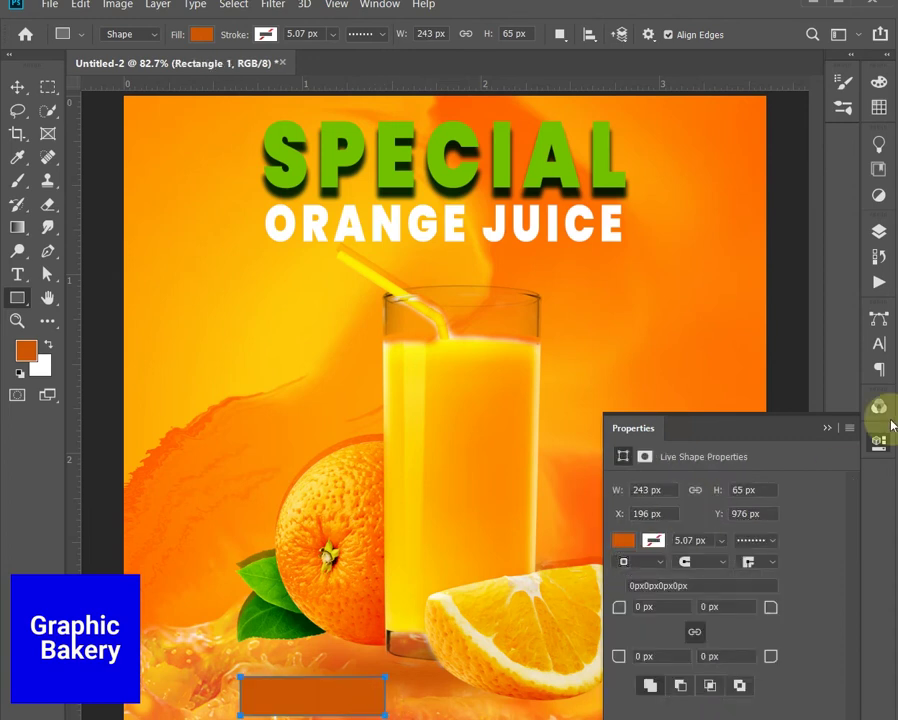
click(879, 231)
double_click(702, 384)
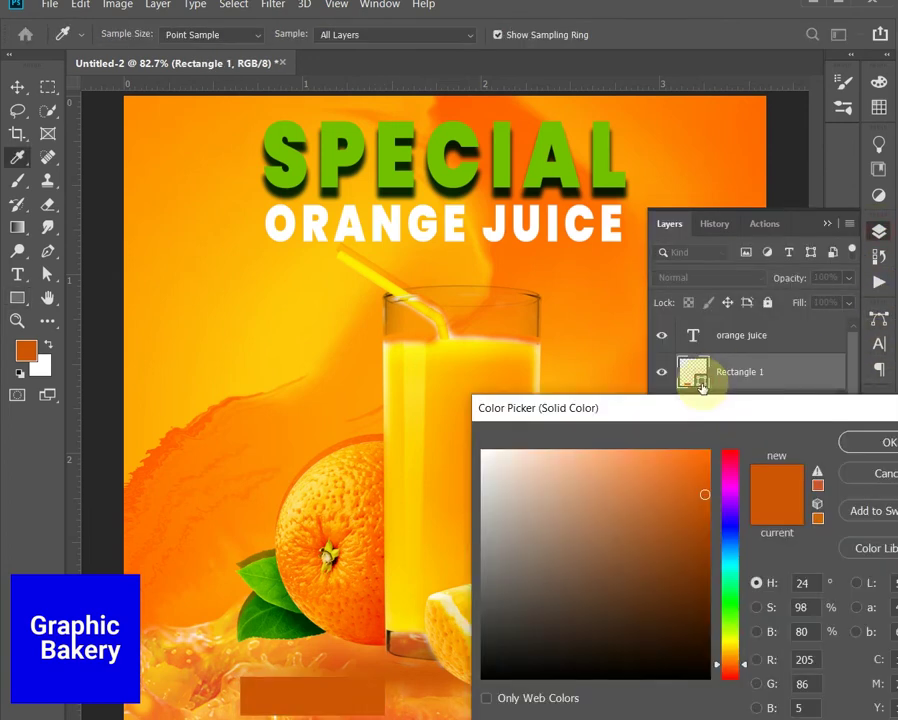
click(455, 172)
click(852, 440)
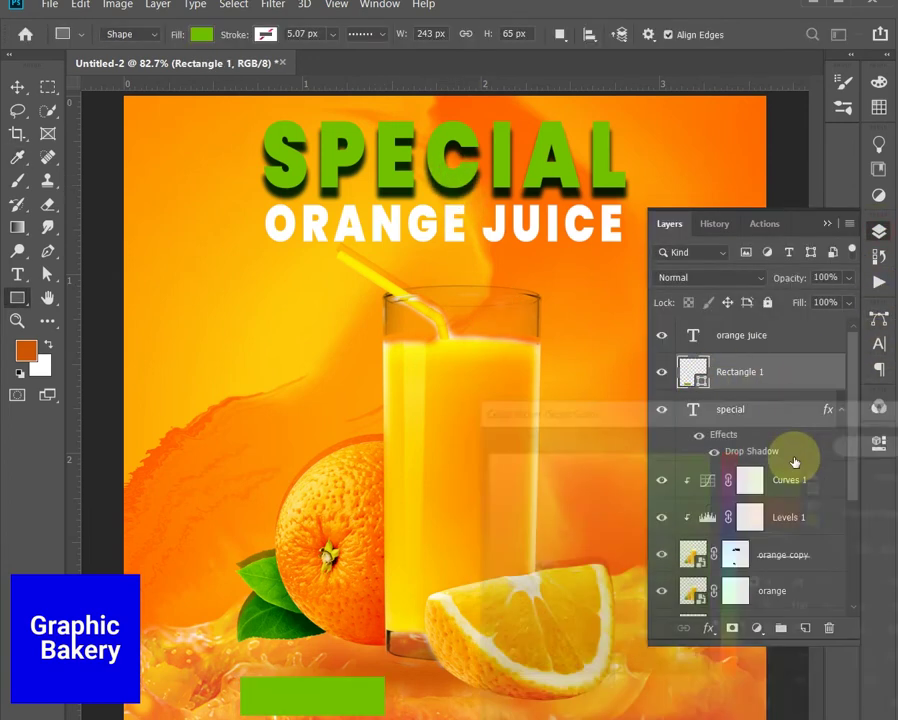
key(v)
click(17, 274)
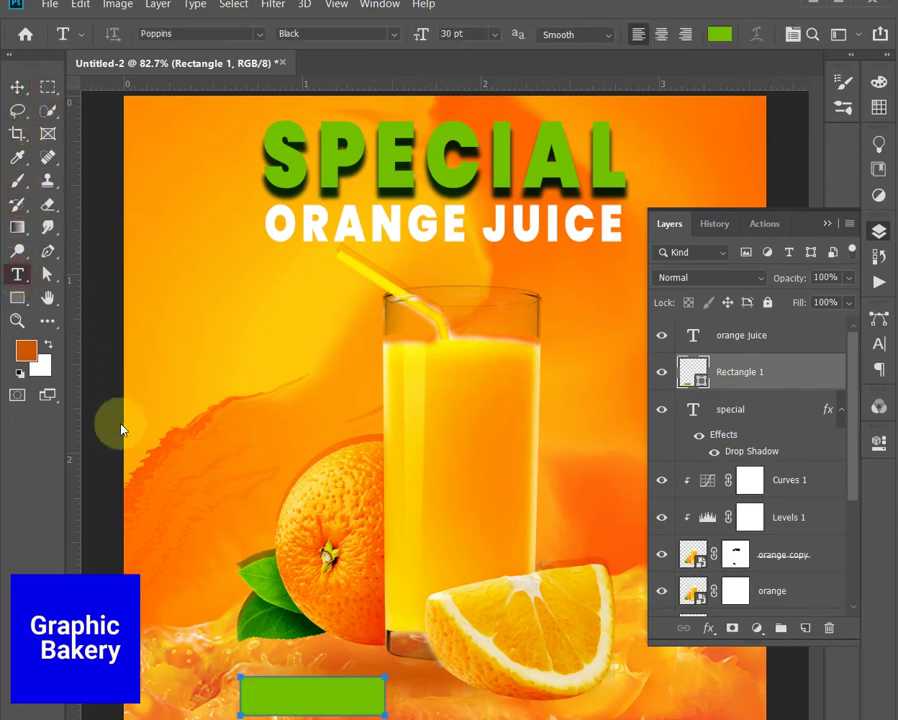
click(248, 476)
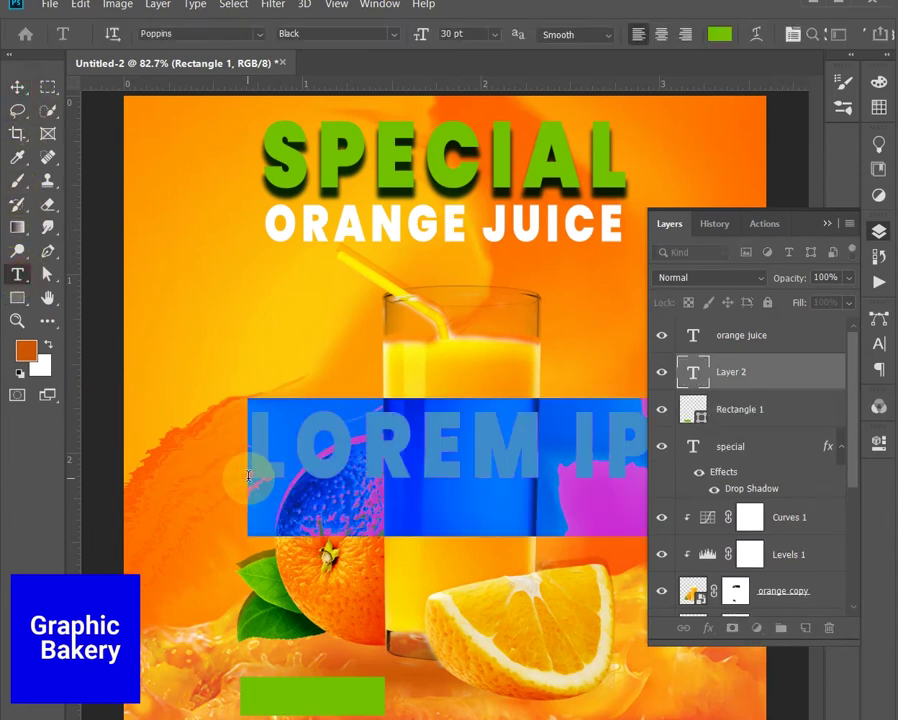
Step: Type ORDER NOW in white with -50 letter tracking
text(oDER)
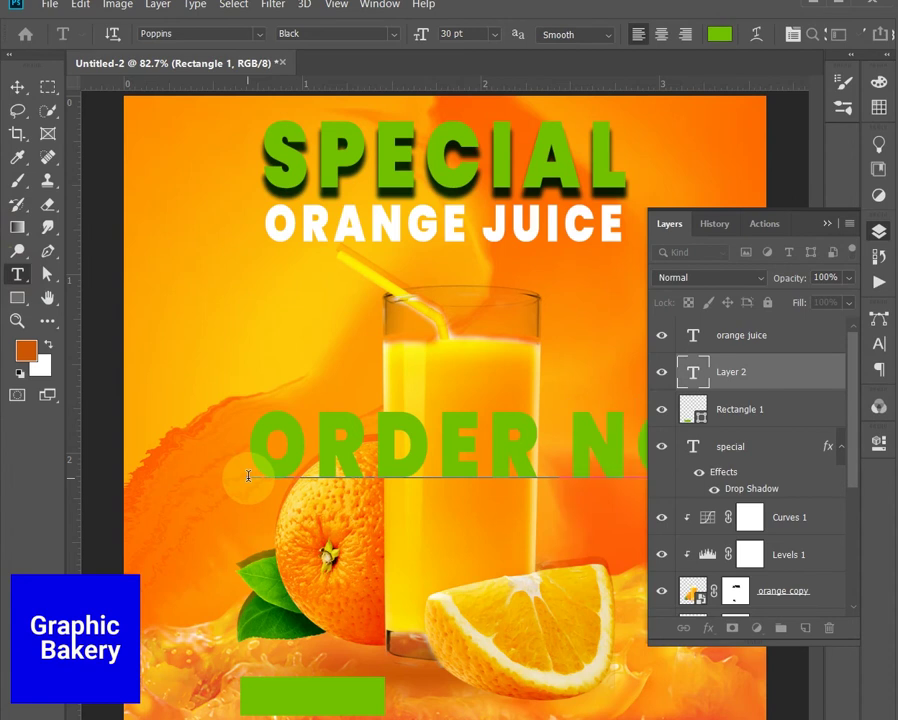
mouse_move(248, 476)
mouse_down()
mouse_move(466, 464)
mouse_move(545, 446)
mouse_move(456, 436)
mouse_up()
click(719, 34)
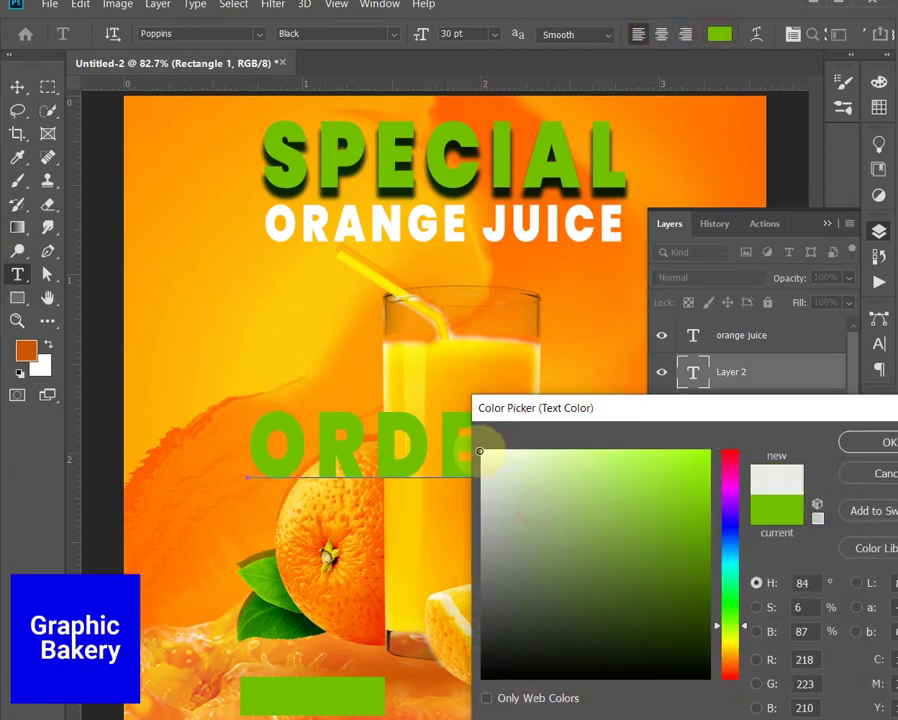
click(874, 452)
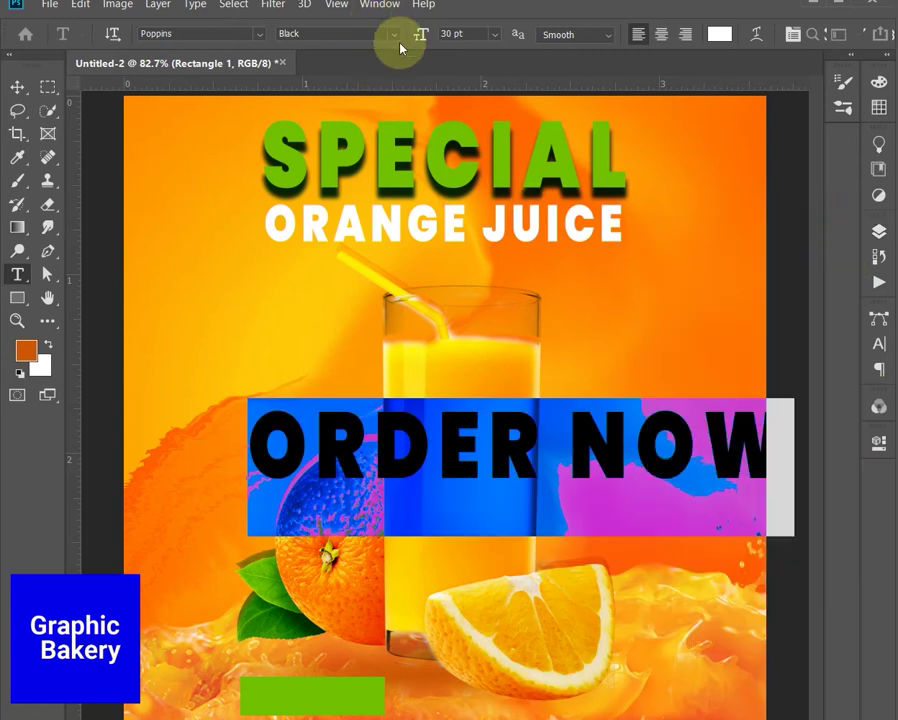
click(880, 343)
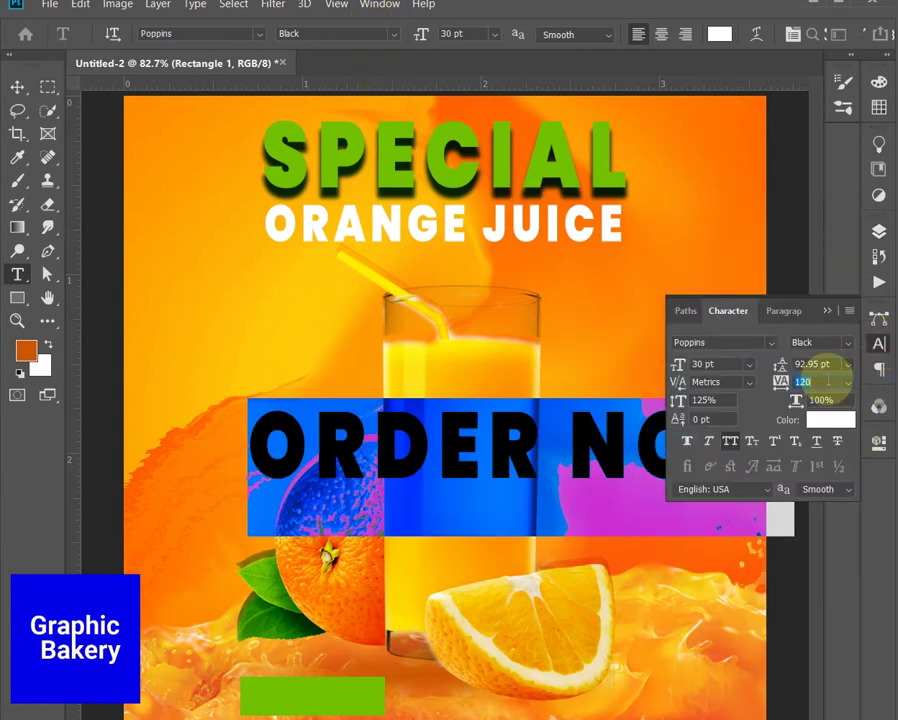
text(-50)
key(Return)
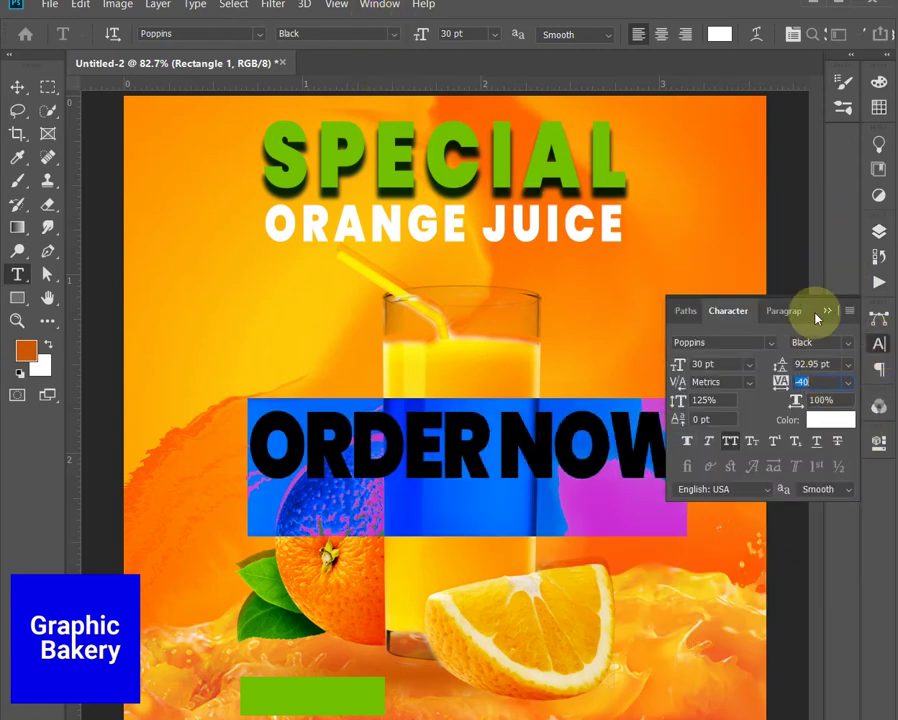
click(827, 310)
Step: Make ORDER NOW SemiBold and scale it down onto the green bar
click(393, 38)
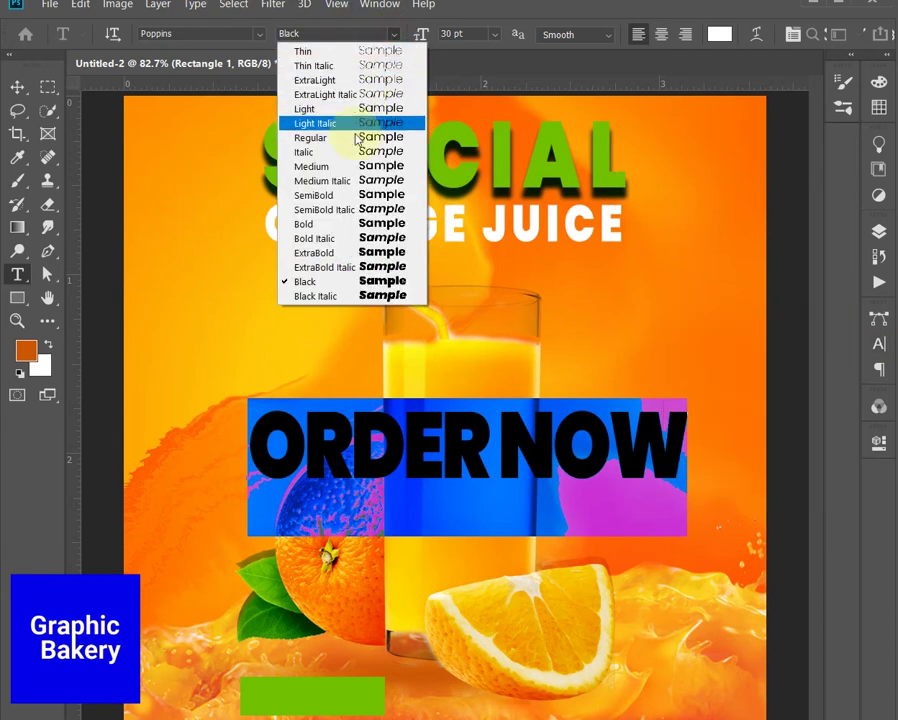
click(347, 196)
click(17, 87)
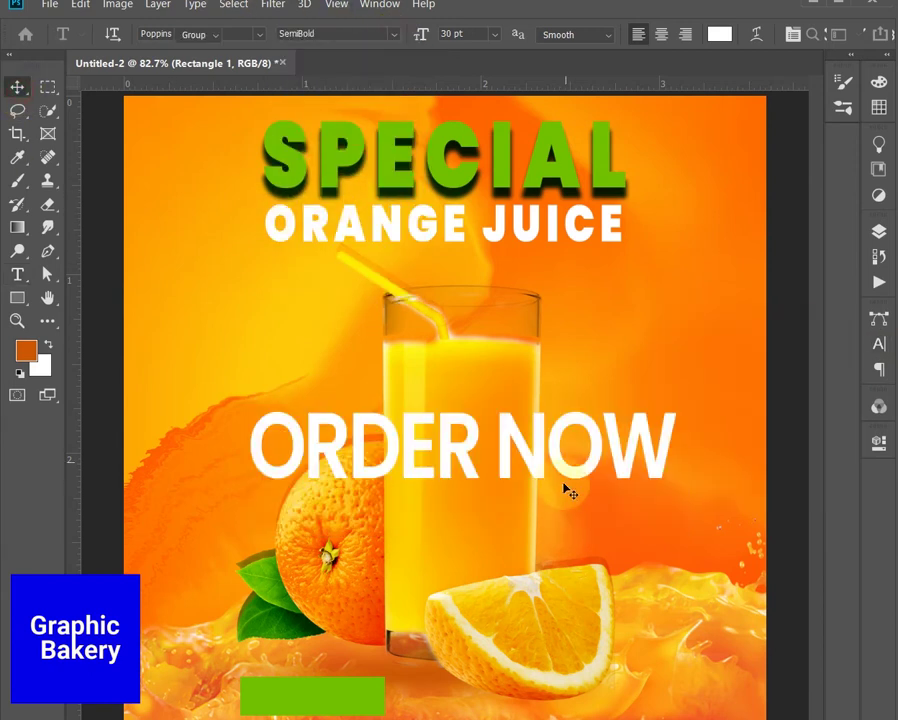
key(ctrl+t)
mouse_move(652, 410)
mouse_down()
mouse_move(420, 515)
mouse_move(357, 508)
mouse_move(327, 527)
mouse_move(326, 705)
mouse_move(335, 705)
mouse_up()
click(21, 83)
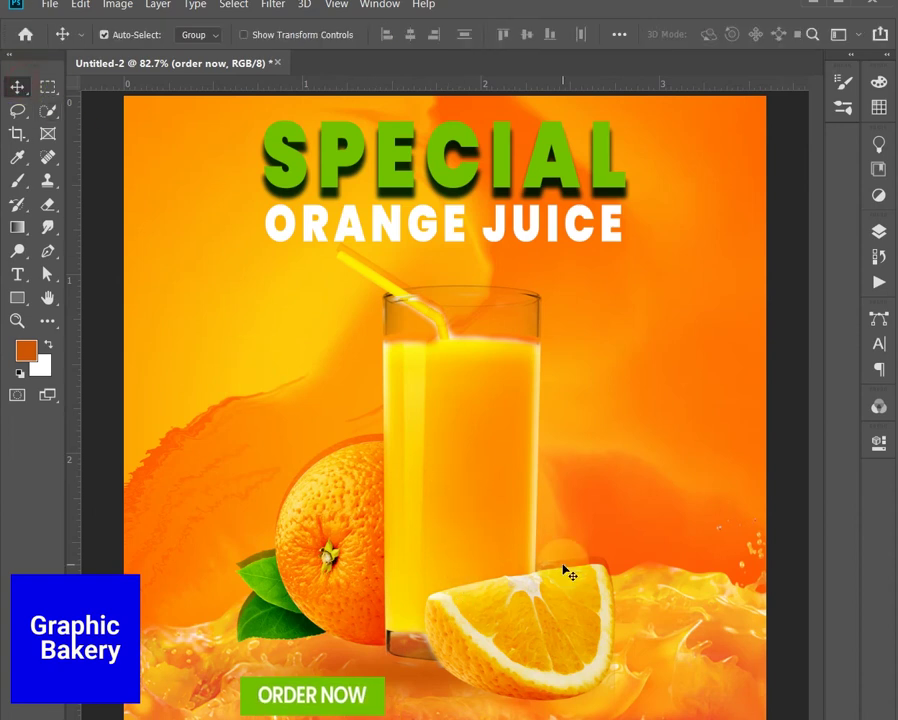
Step: Place the pngwing.com orange-splash image, shrunk, toward the top-left
drag(897, 467, 495, 467)
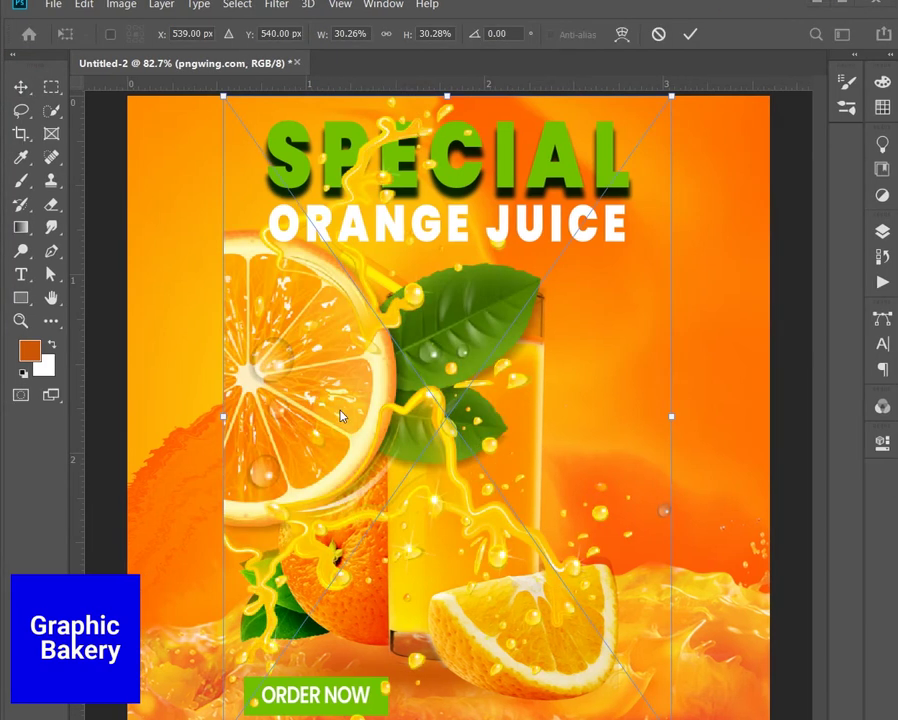
mouse_move(671, 96)
mouse_down()
mouse_move(543, 282)
mouse_move(451, 440)
mouse_up()
mouse_move(268, 566)
mouse_down()
mouse_move(230, 536)
mouse_move(198, 480)
mouse_move(210, 240)
mouse_up()
key(Return)
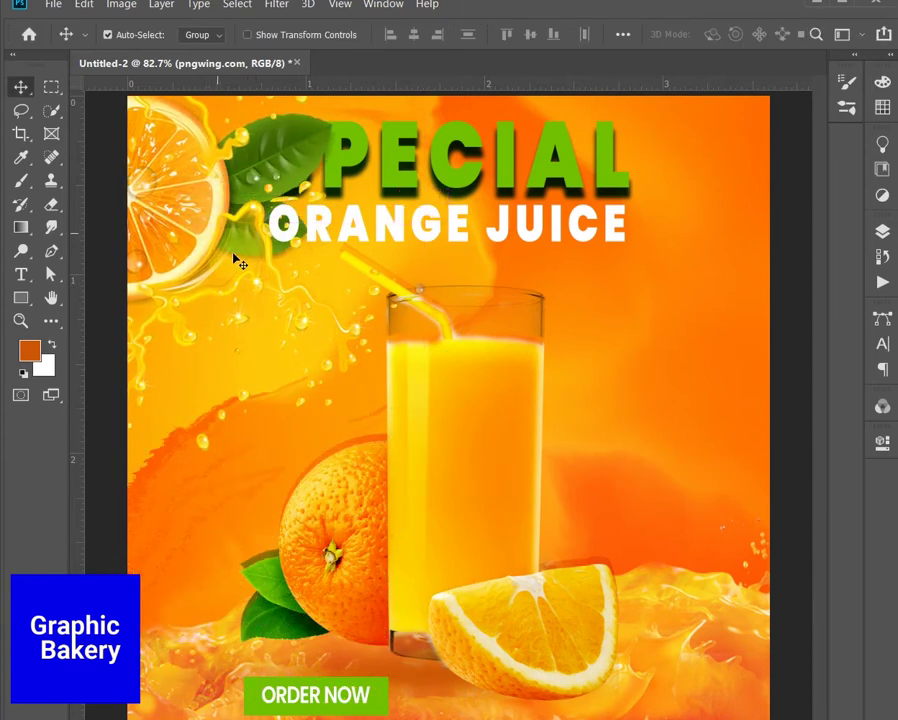
Step: Move the splash layer above Curves 1 and release its clipping mask
click(885, 233)
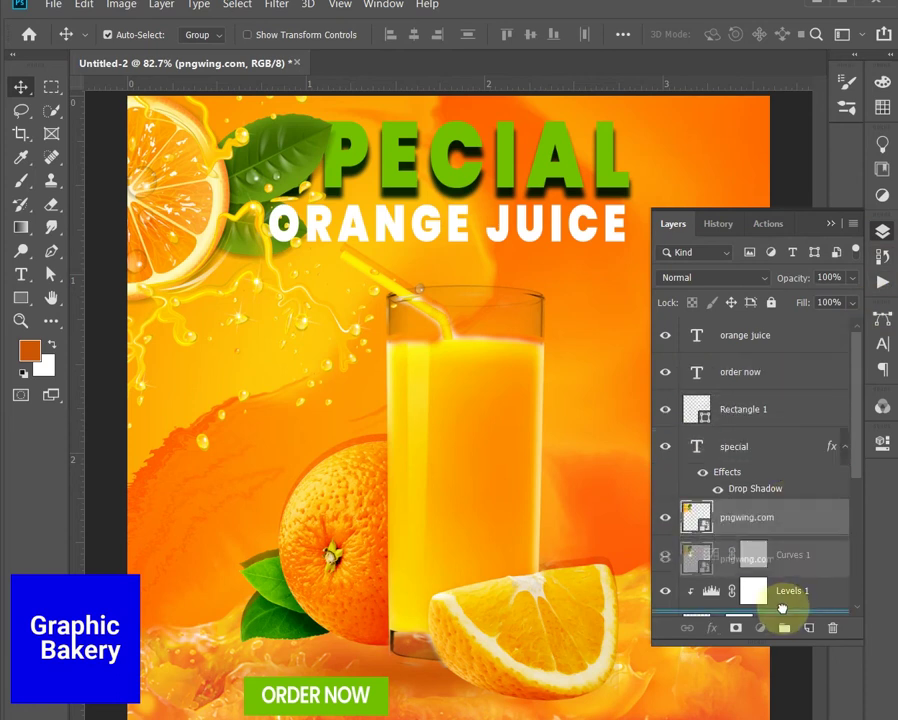
mouse_move(800, 368)
mouse_down()
mouse_move(784, 598)
mouse_move(792, 535)
mouse_up()
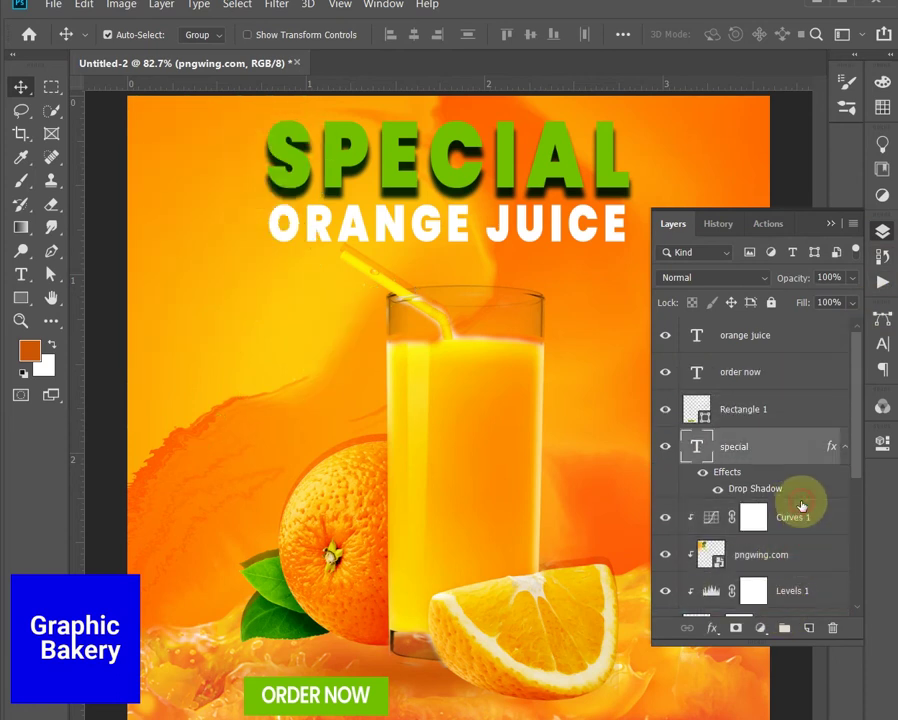
double_click(796, 586)
click(862, 393)
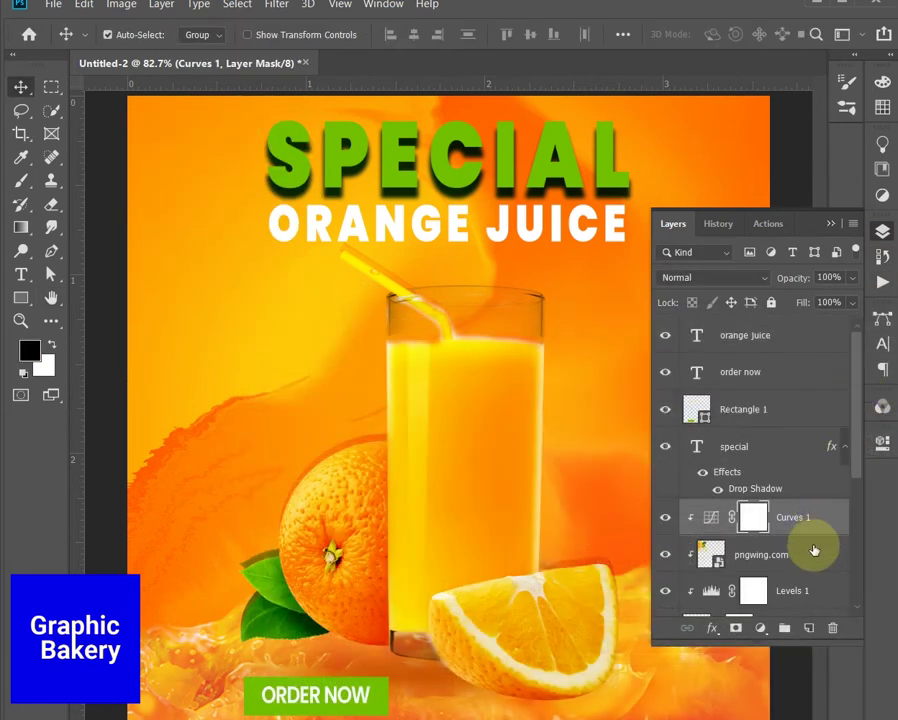
drag(798, 556, 788, 511)
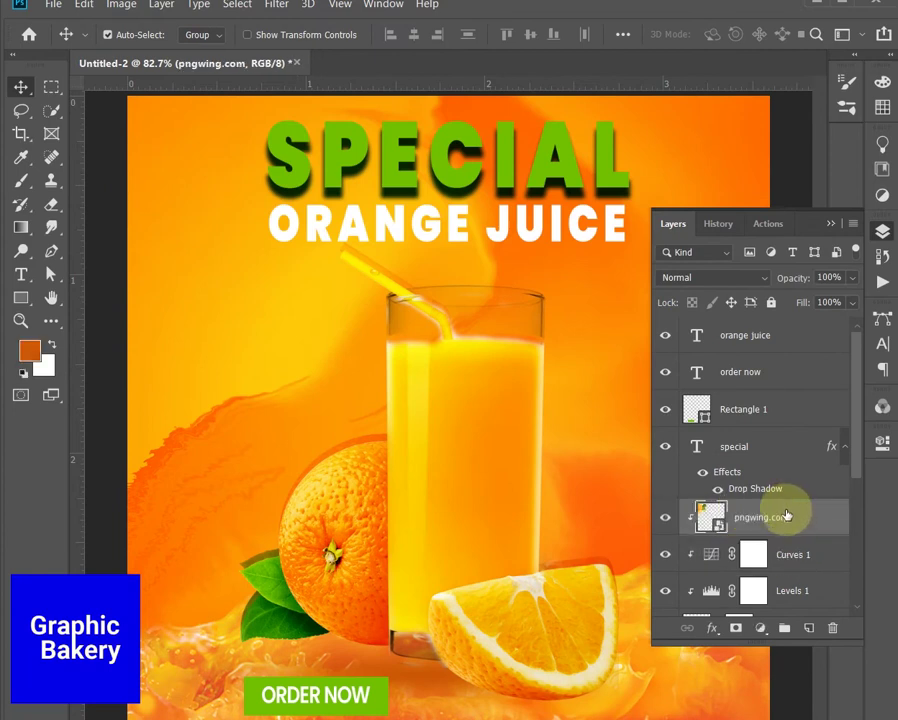
right_click(786, 515)
click(708, 390)
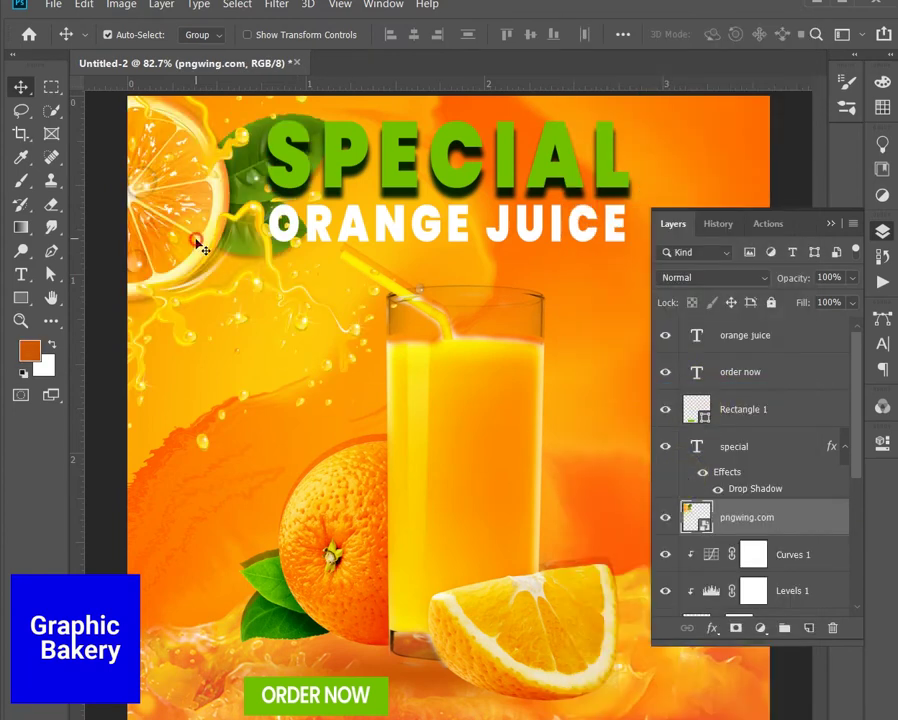
Step: Nudge the orange-slice splash into the poster's top-left corner
drag(201, 247, 194, 236)
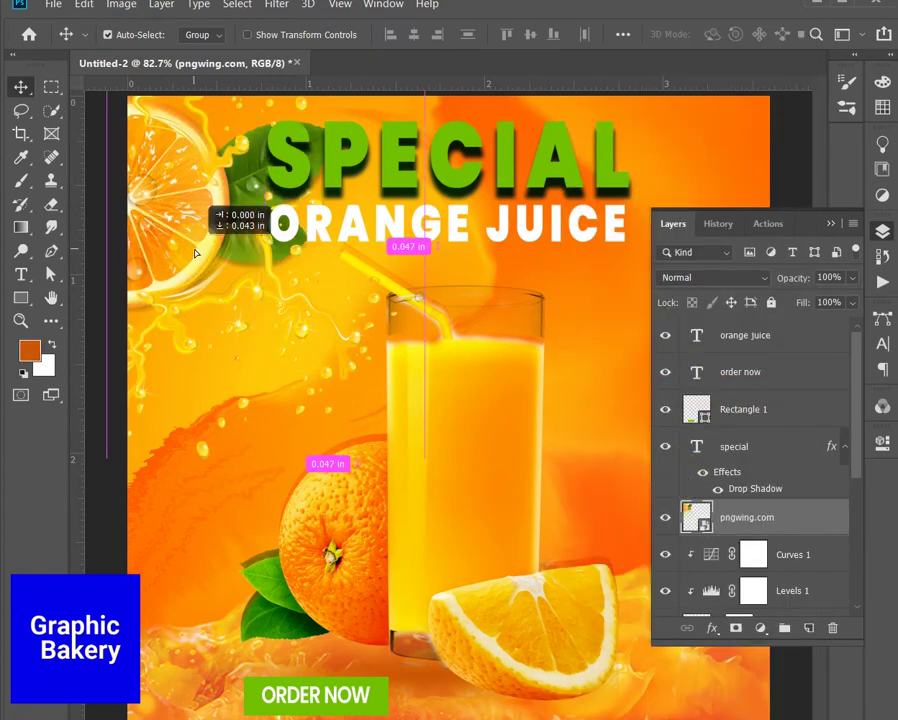
click(830, 225)
drag(215, 244, 210, 242)
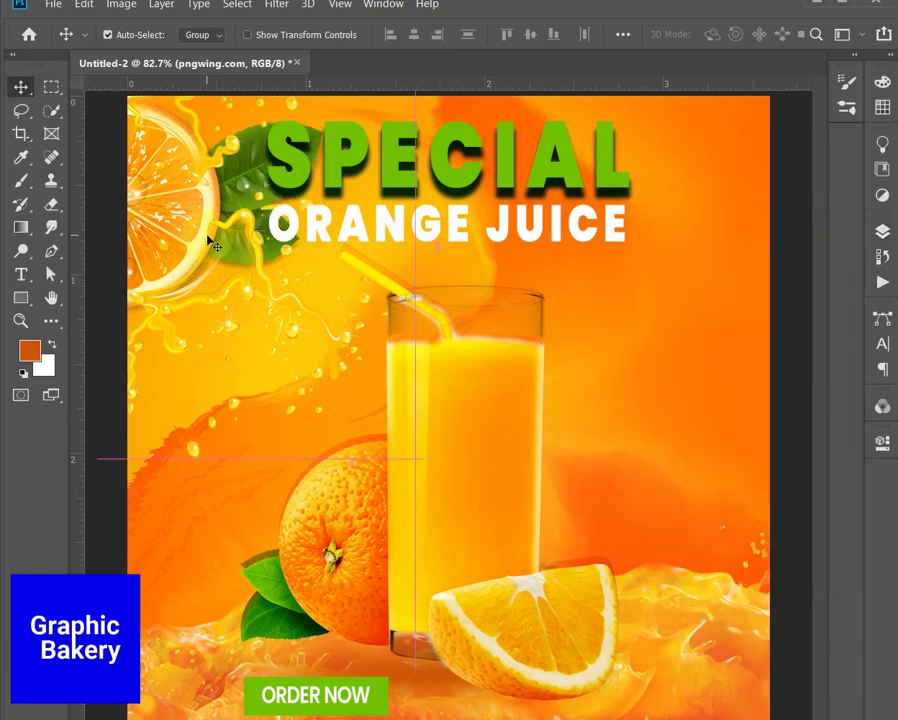
click(882, 231)
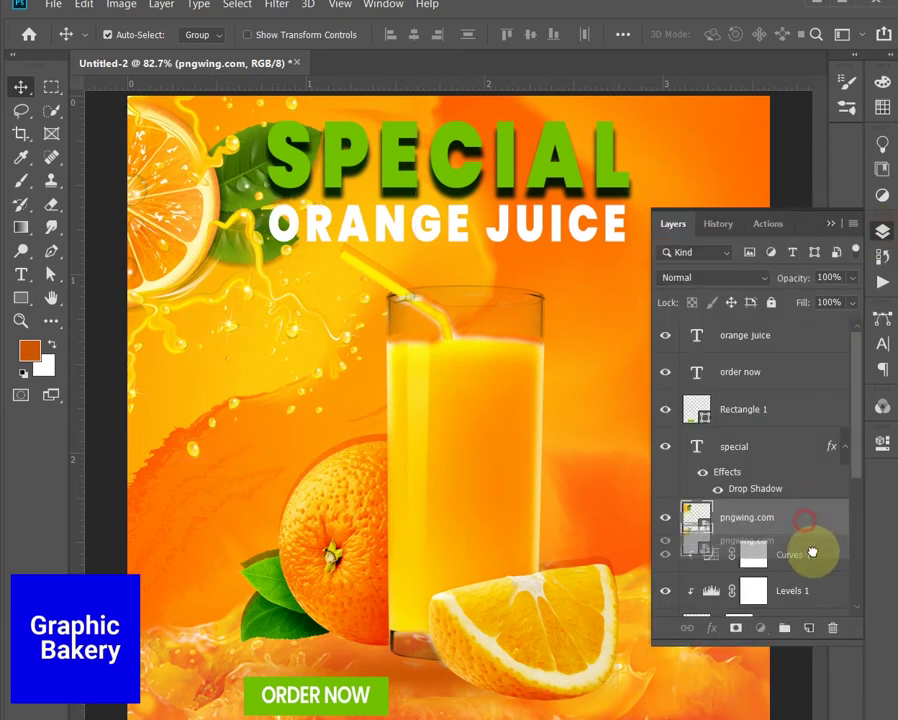
click(808, 628)
Step: Duplicate the splash layer, rotate the copy 180° and move it to the lower-right corner
key(ctrl+z)
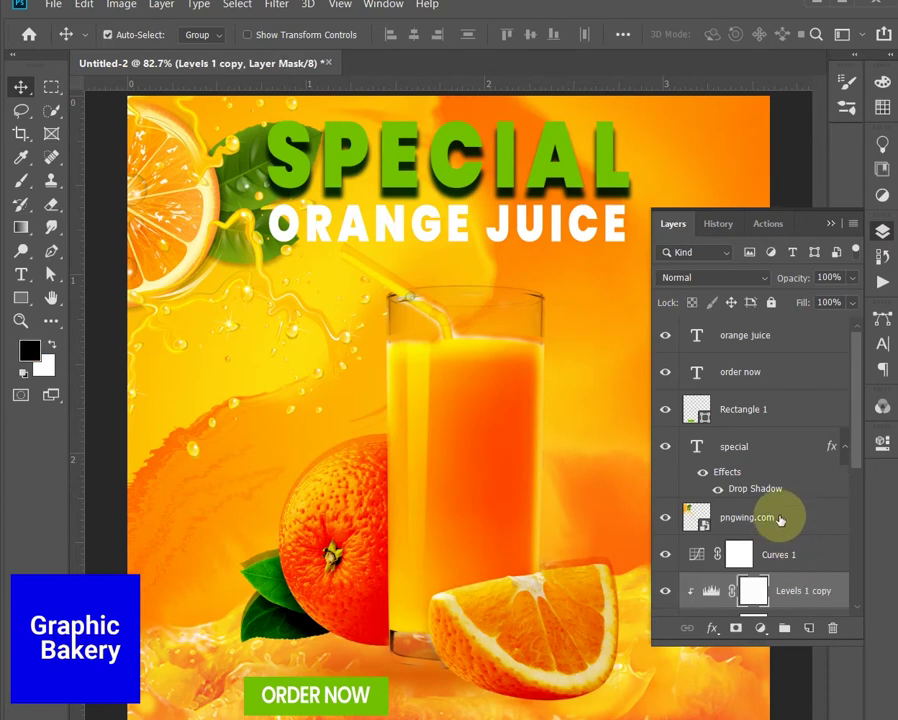
drag(768, 518, 810, 628)
click(826, 224)
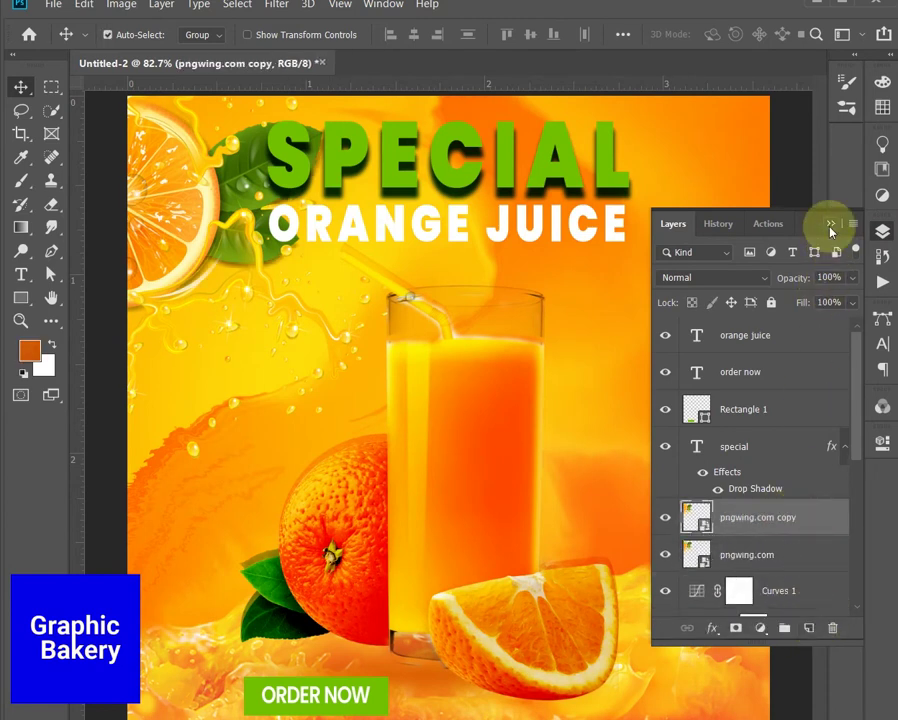
key(ctrl+t)
right_click(205, 215)
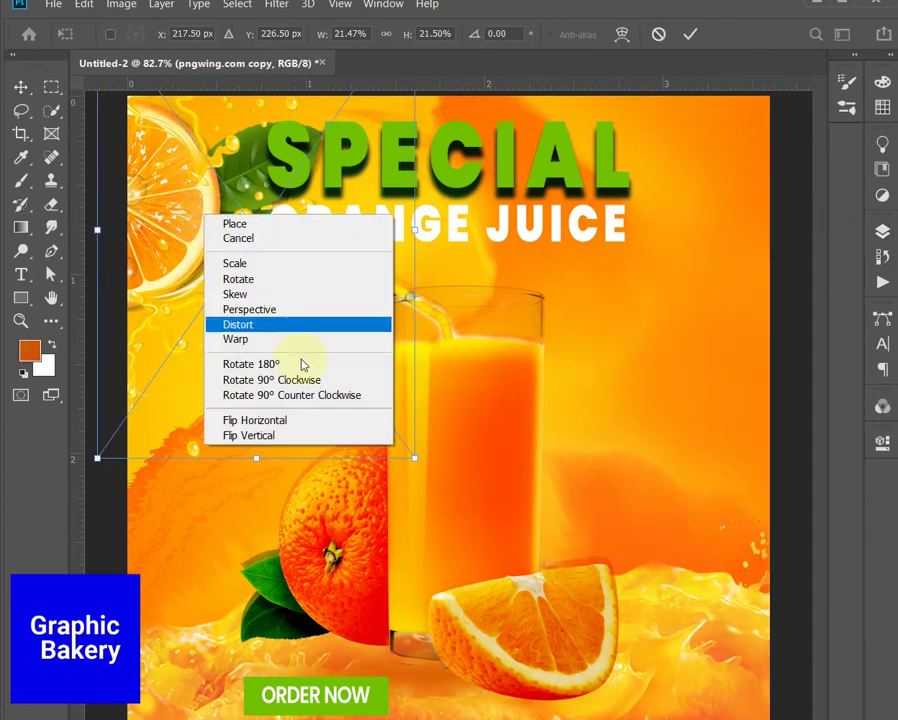
click(296, 368)
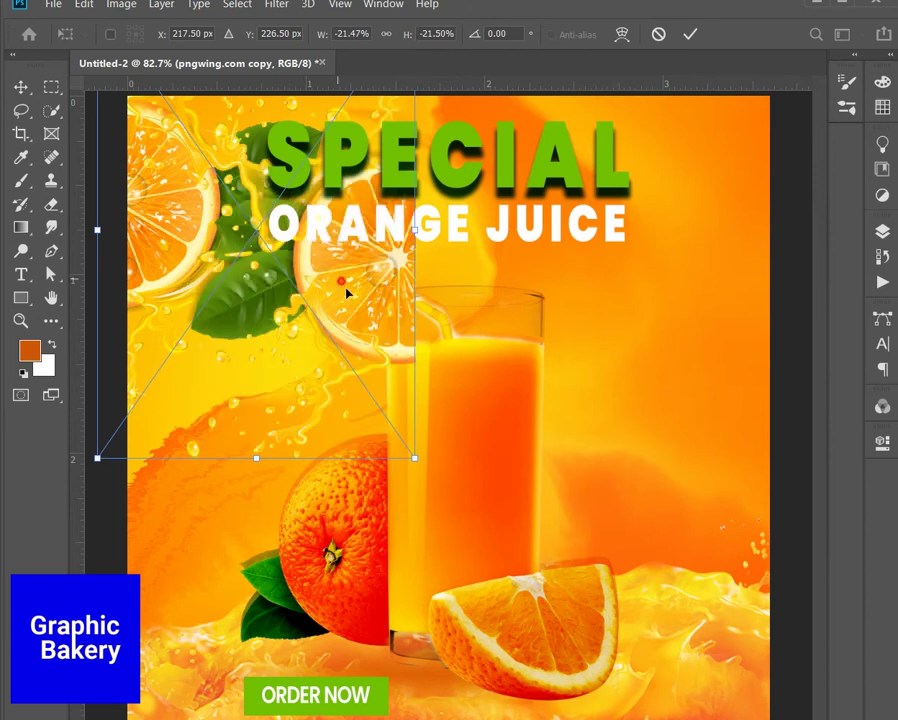
mouse_move(346, 292)
mouse_down()
mouse_move(717, 662)
mouse_move(738, 555)
mouse_up()
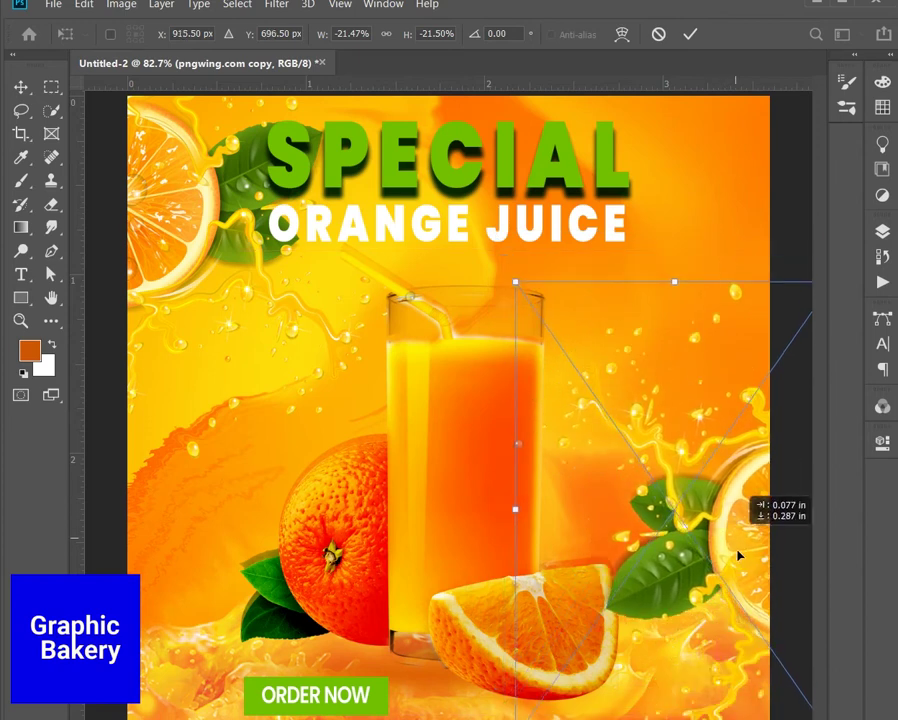
drag(738, 555, 740, 577)
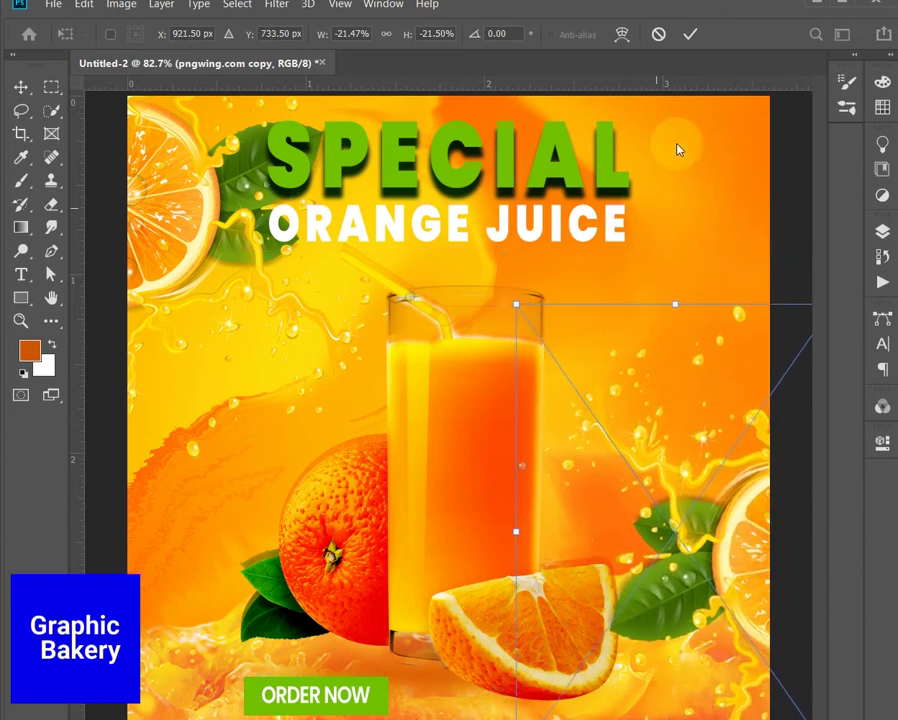
click(688, 38)
click(881, 231)
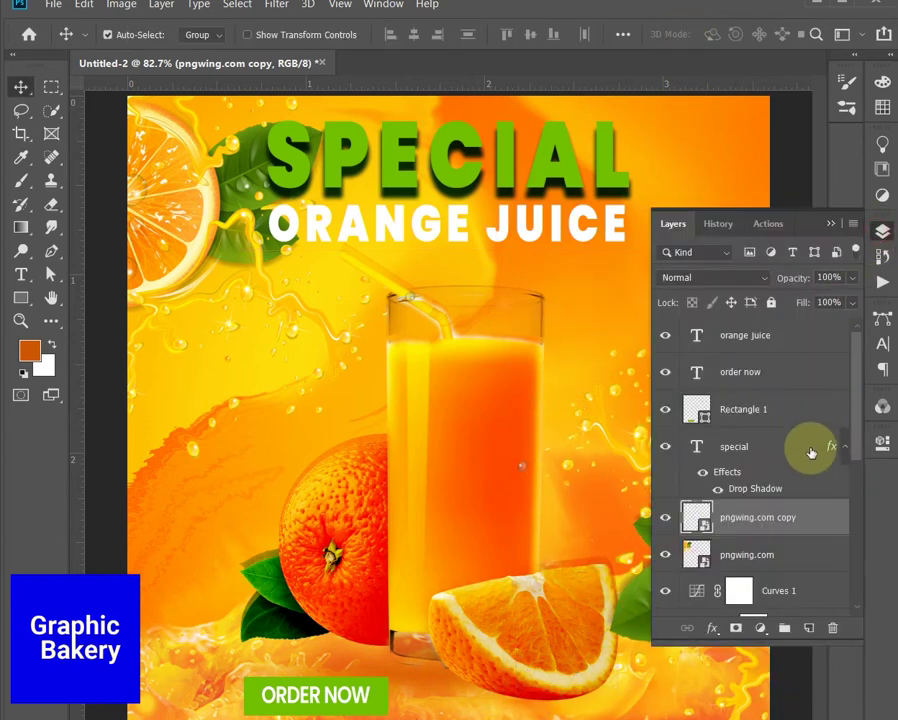
Step: Delete the Curves 1 adjustment layer
scroll(805, 517, down, 2)
double_click(790, 518)
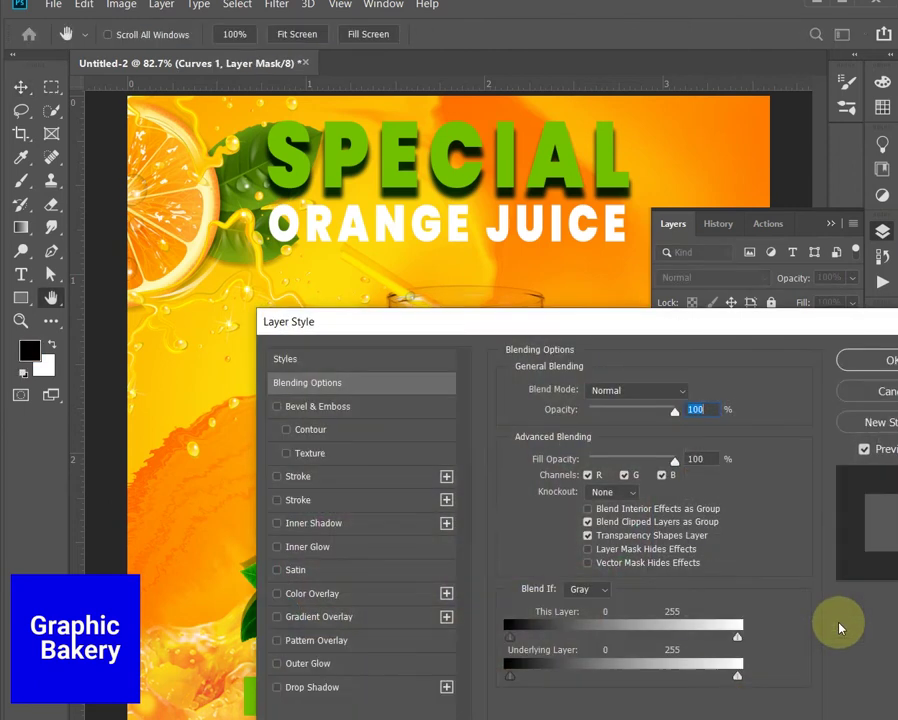
click(850, 340)
drag(792, 521, 832, 628)
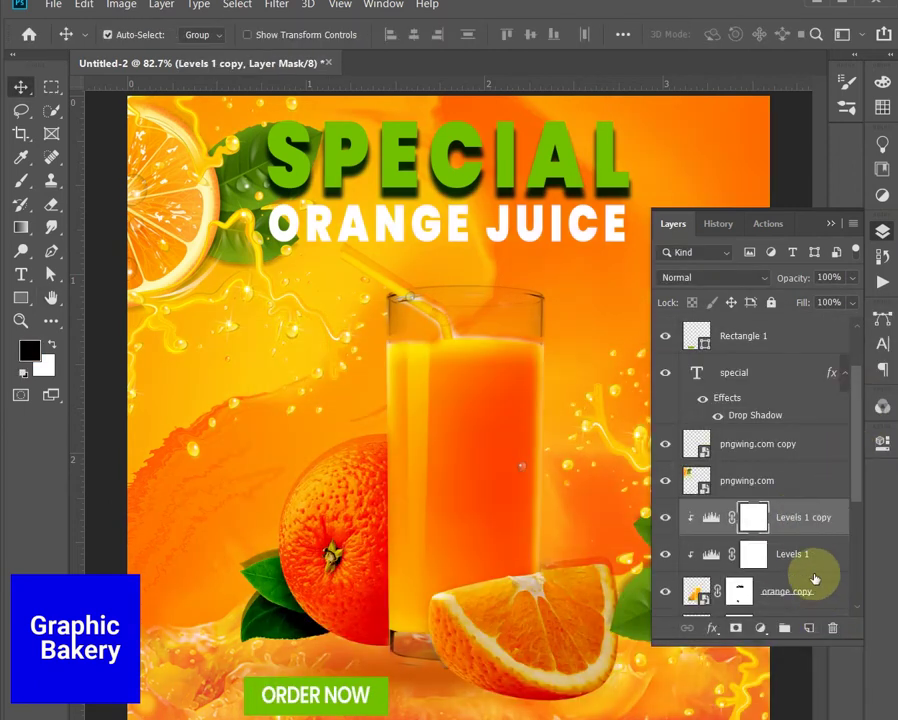
scroll(820, 548, down, 2)
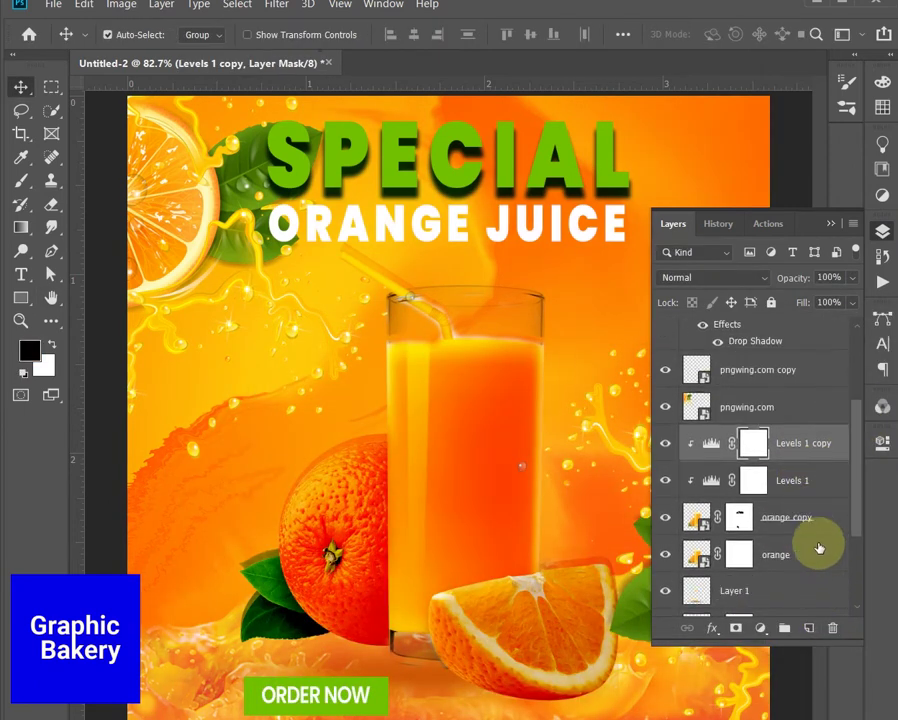
scroll(806, 530, down, 1)
scroll(797, 520, down, 2)
scroll(792, 514, up, 7)
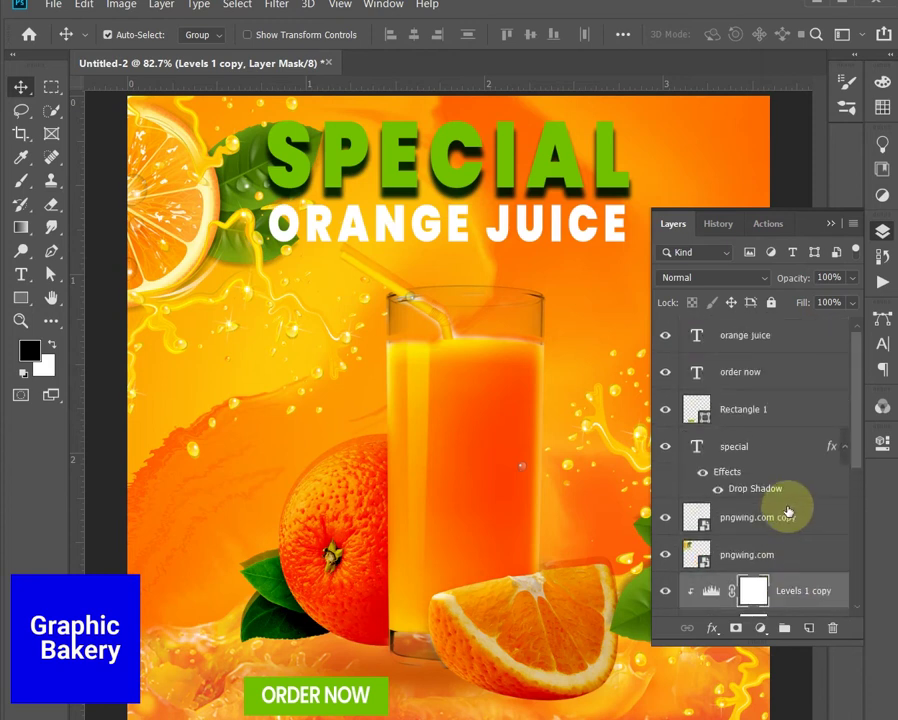
Step: Fade Levels 1 copy to 35% opacity and select Levels 1 to fade it too
click(829, 223)
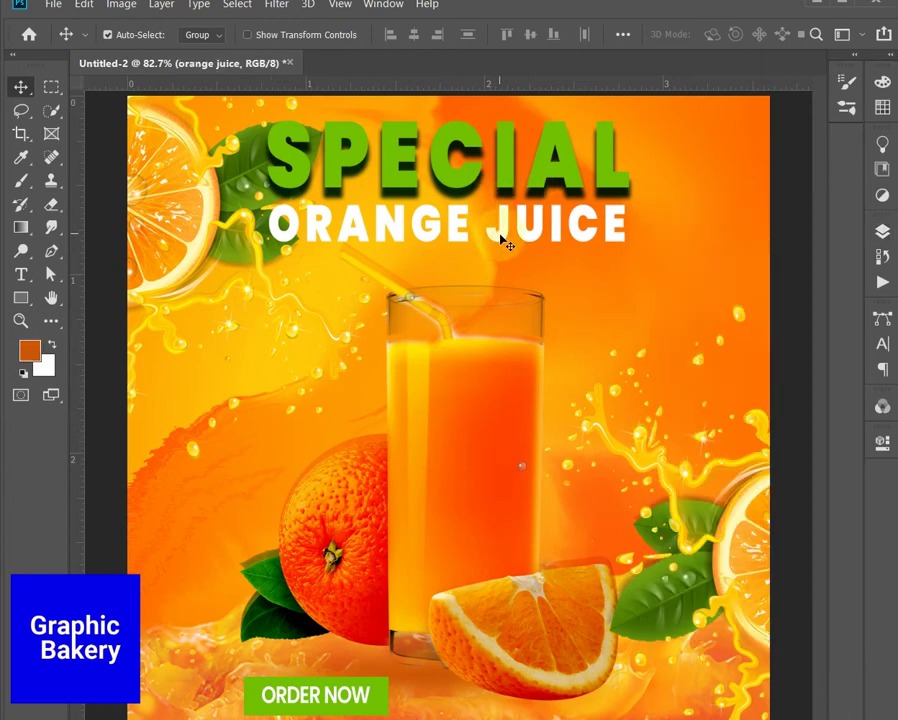
click(882, 231)
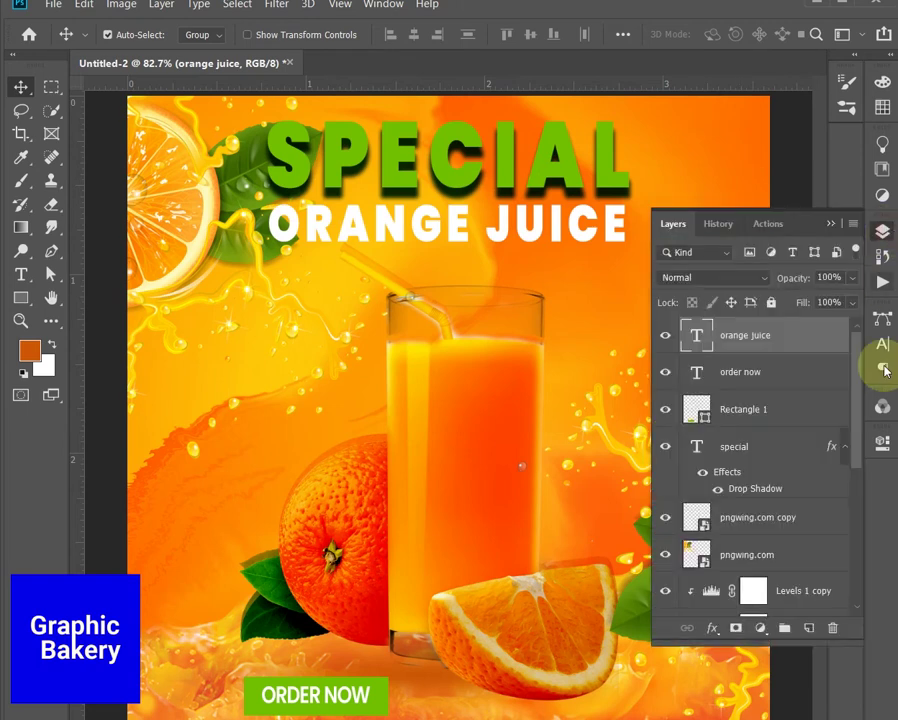
scroll(824, 556, down, 3)
click(820, 486)
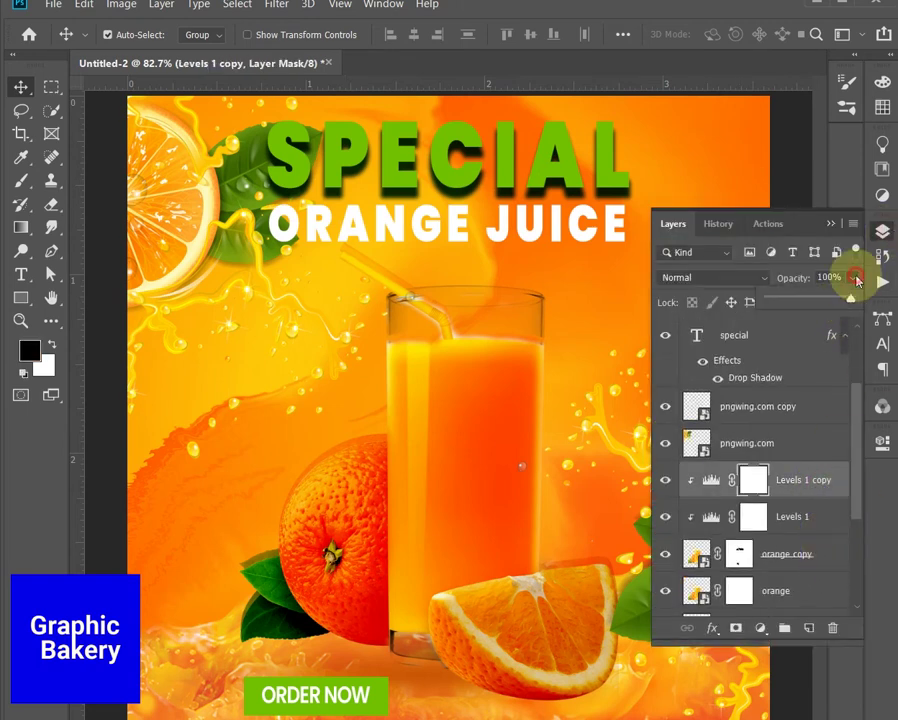
mouse_move(849, 302)
mouse_down()
mouse_move(778, 302)
mouse_move(808, 300)
mouse_up()
click(820, 517)
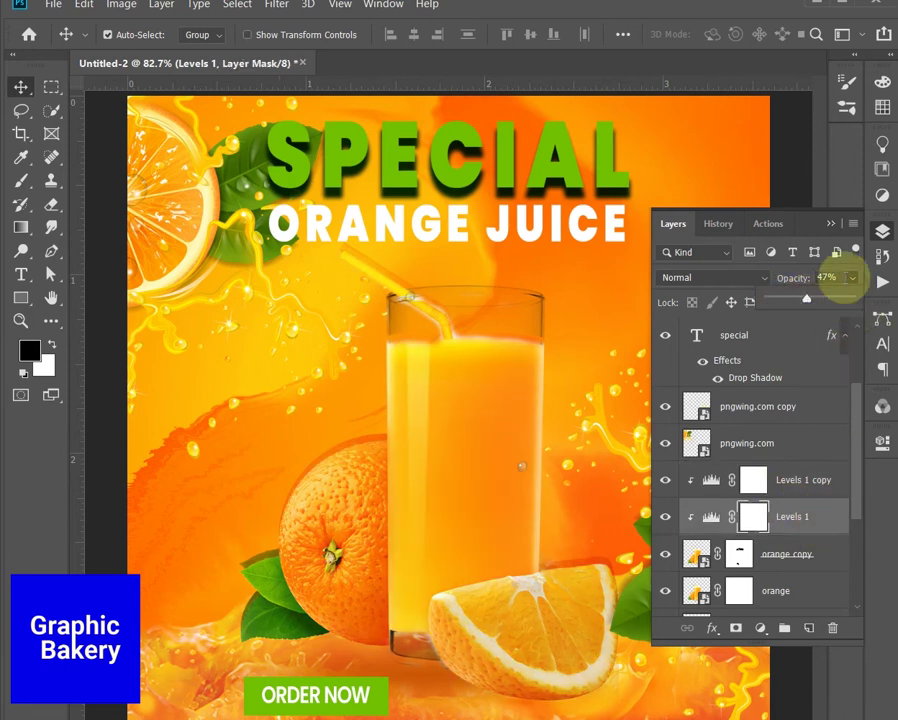
click(836, 226)
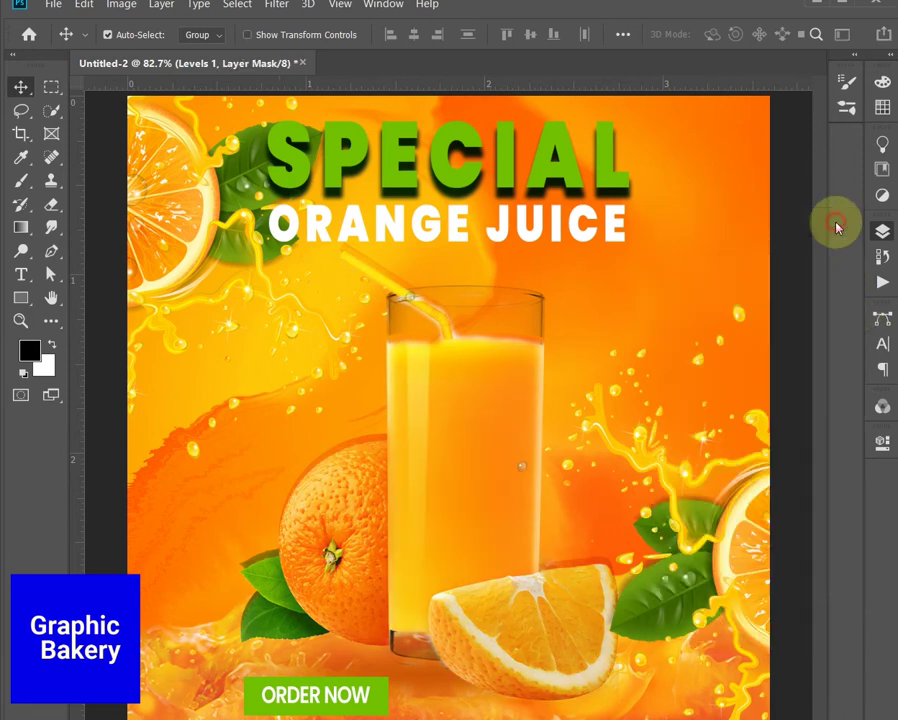
Step: Recolour SPECIAL to yellow-orange (R255 G168 B0) and open its Layer Style dialog
click(456, 178)
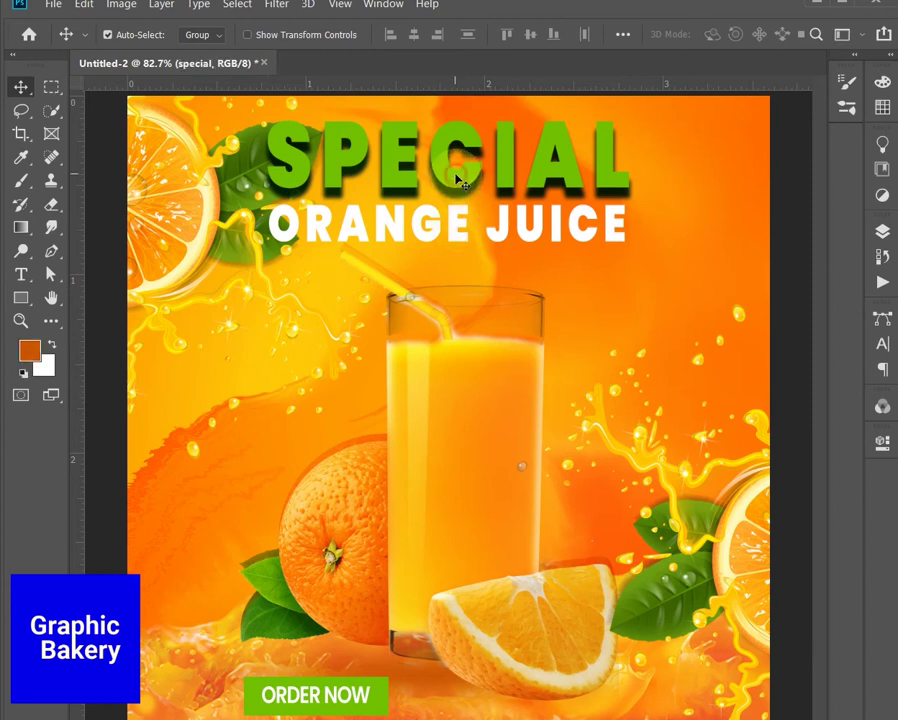
double_click(462, 180)
click(723, 36)
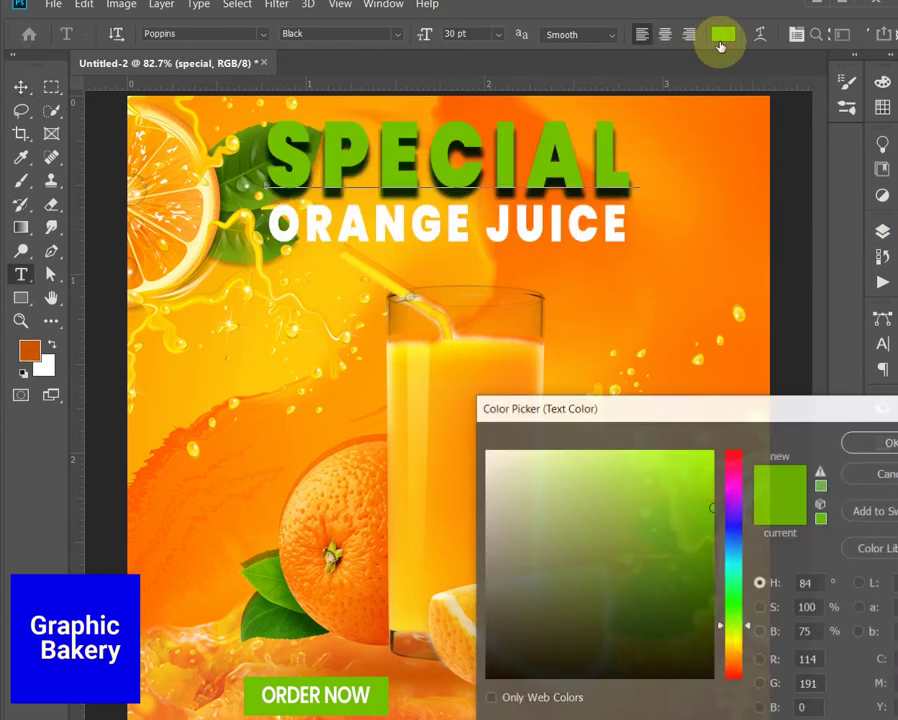
click(733, 666)
click(693, 479)
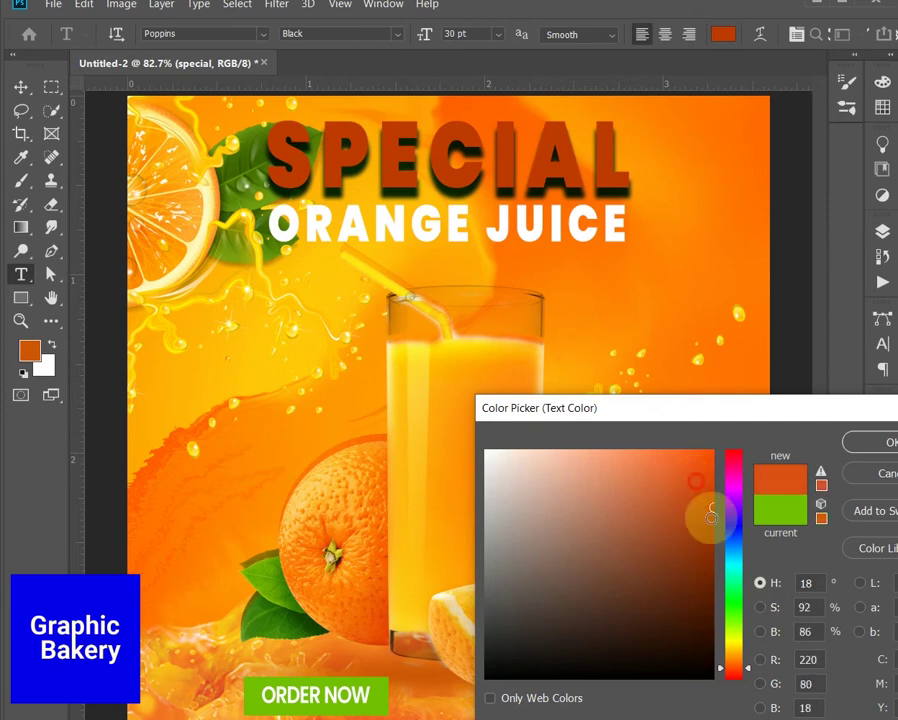
click(746, 668)
drag(746, 668, 744, 652)
drag(700, 480, 700, 451)
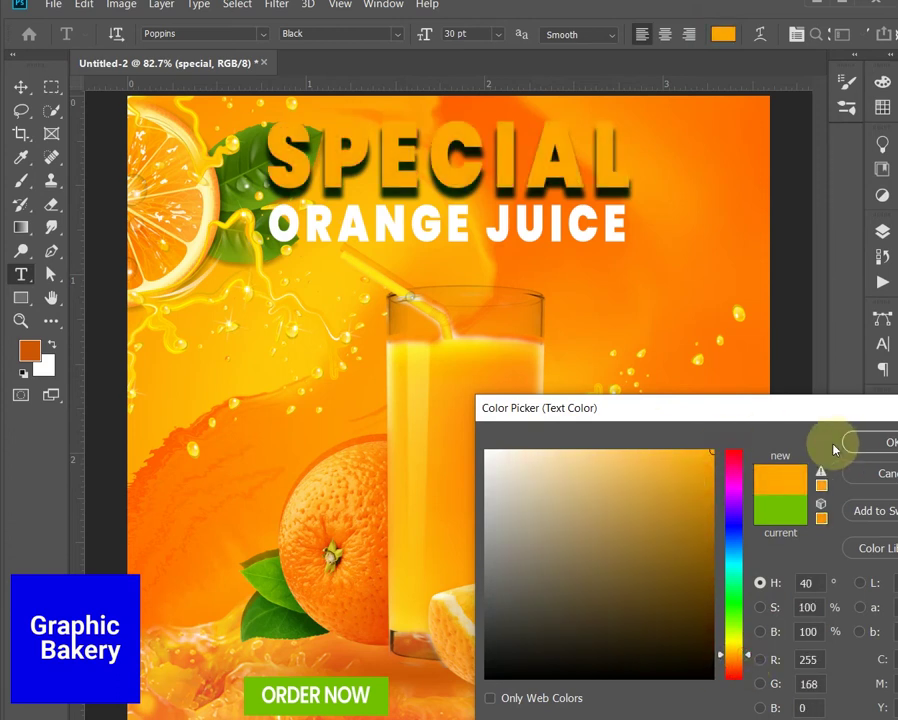
click(862, 442)
click(882, 231)
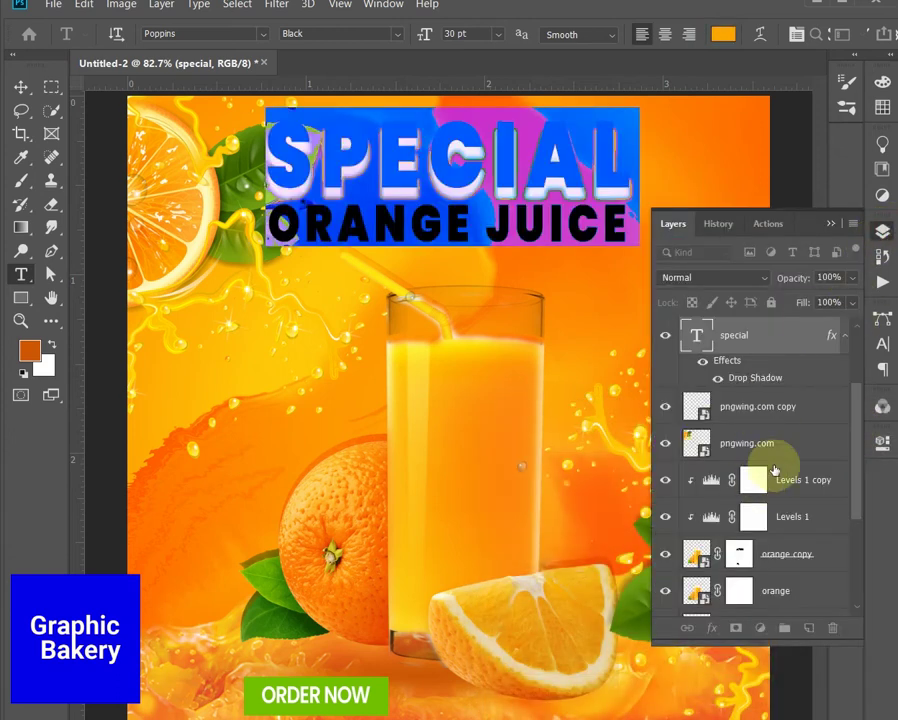
click(803, 337)
double_click(803, 337)
Step: Turn off SPECIAL's drop shadow and enable Bevel & Emboss with Contour
click(290, 687)
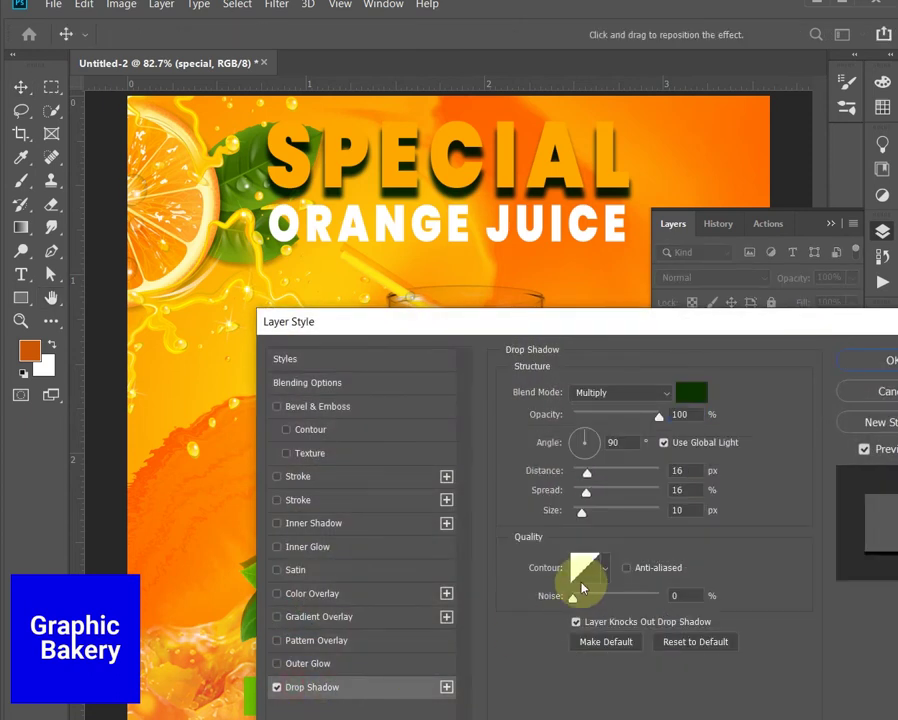
click(277, 687)
click(368, 404)
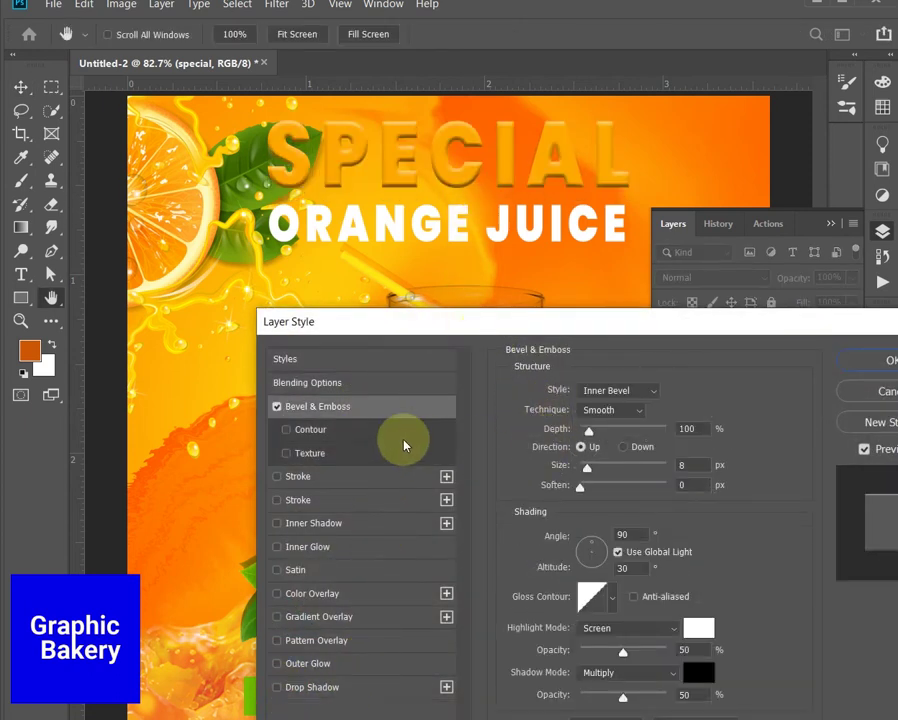
click(372, 432)
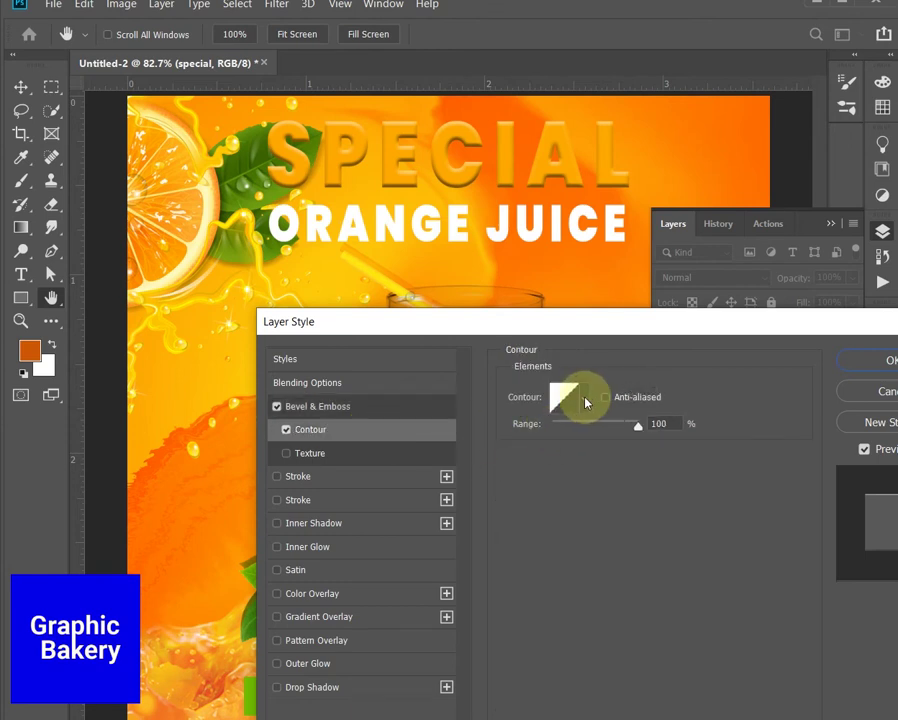
click(342, 408)
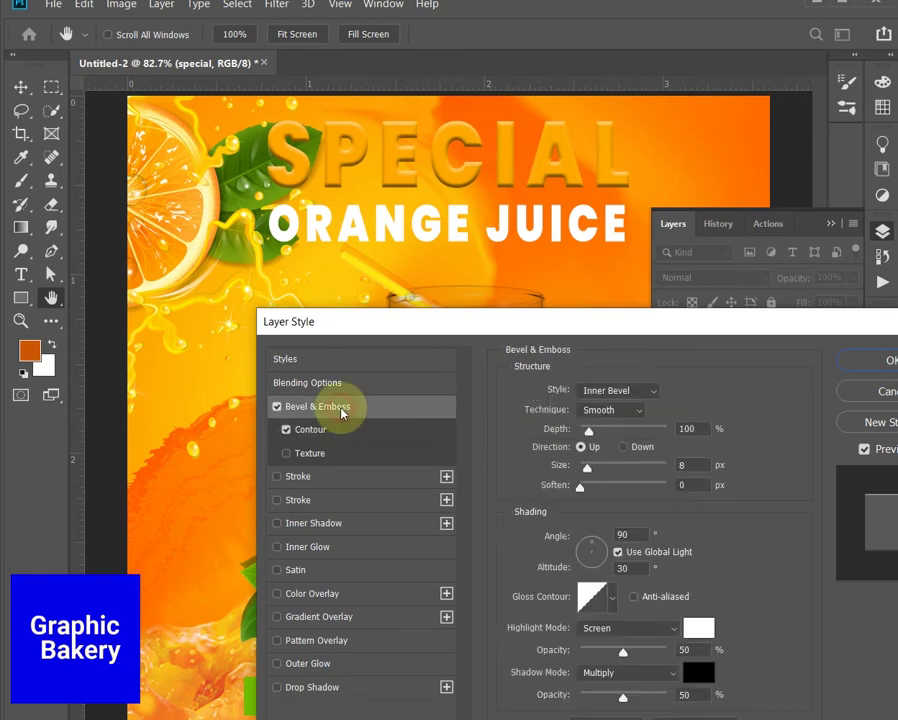
Step: Set the bevel shadow colour to orange
click(700, 628)
click(860, 450)
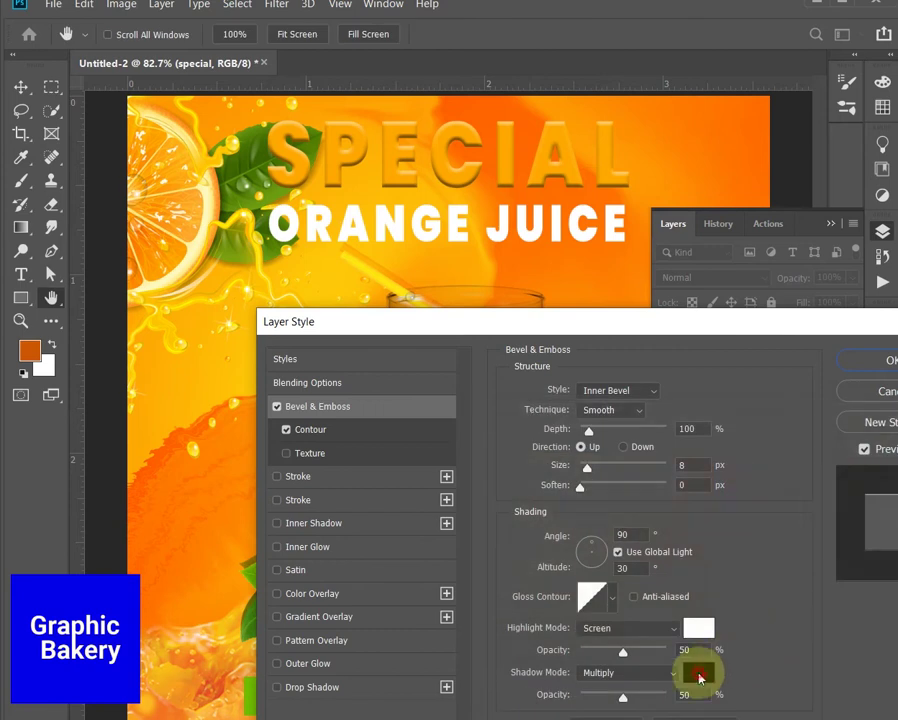
click(700, 678)
mouse_move(682, 600)
mouse_down()
mouse_move(724, 552)
mouse_move(709, 459)
mouse_up()
click(727, 551)
click(724, 678)
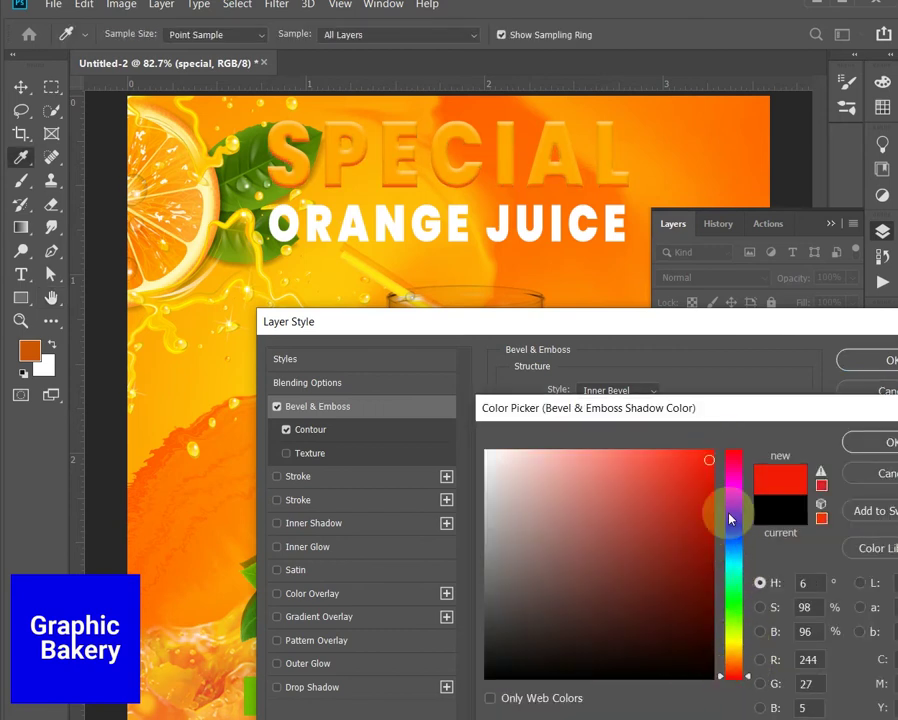
drag(735, 678, 735, 667)
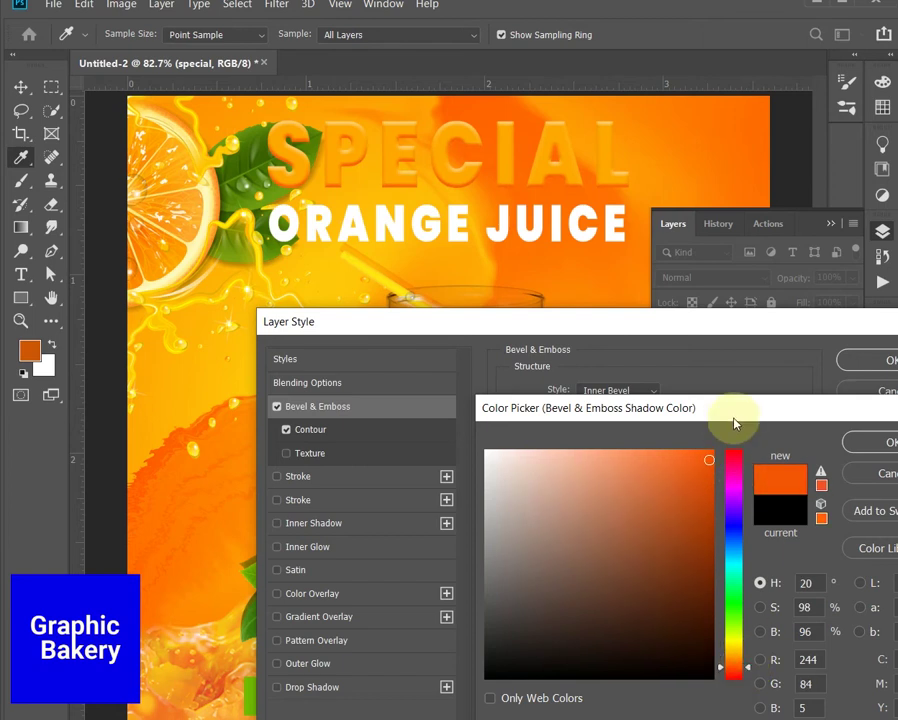
drag(735, 423, 561, 415)
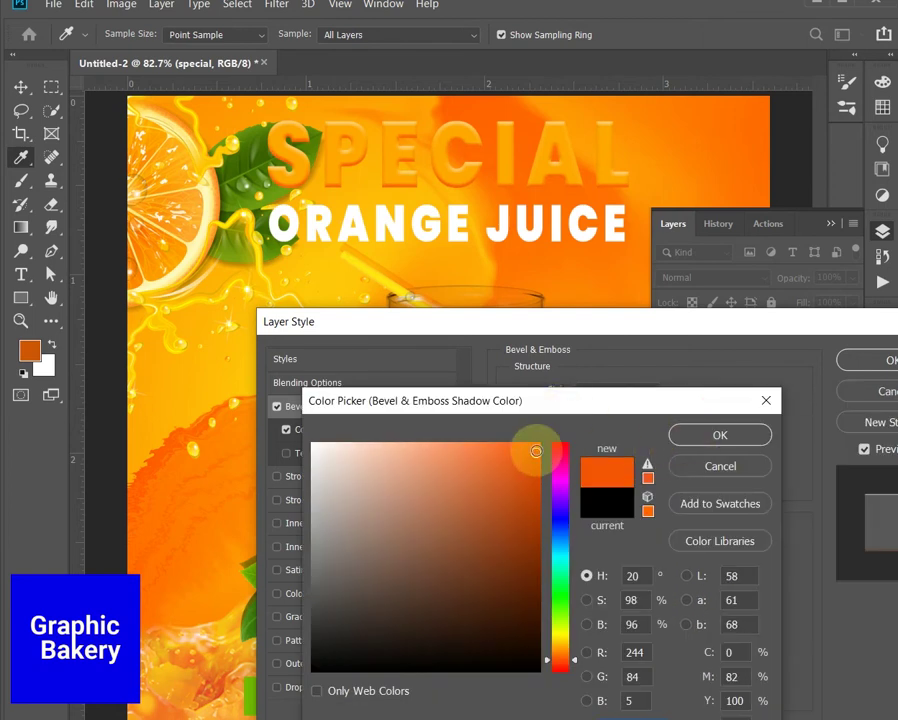
click(558, 444)
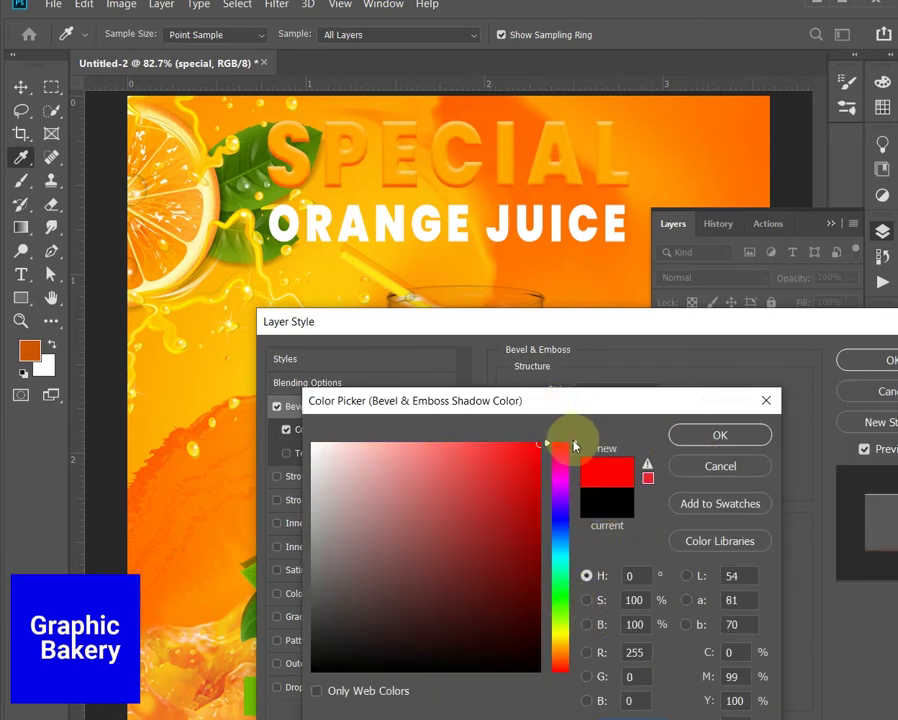
drag(575, 447, 570, 659)
click(684, 442)
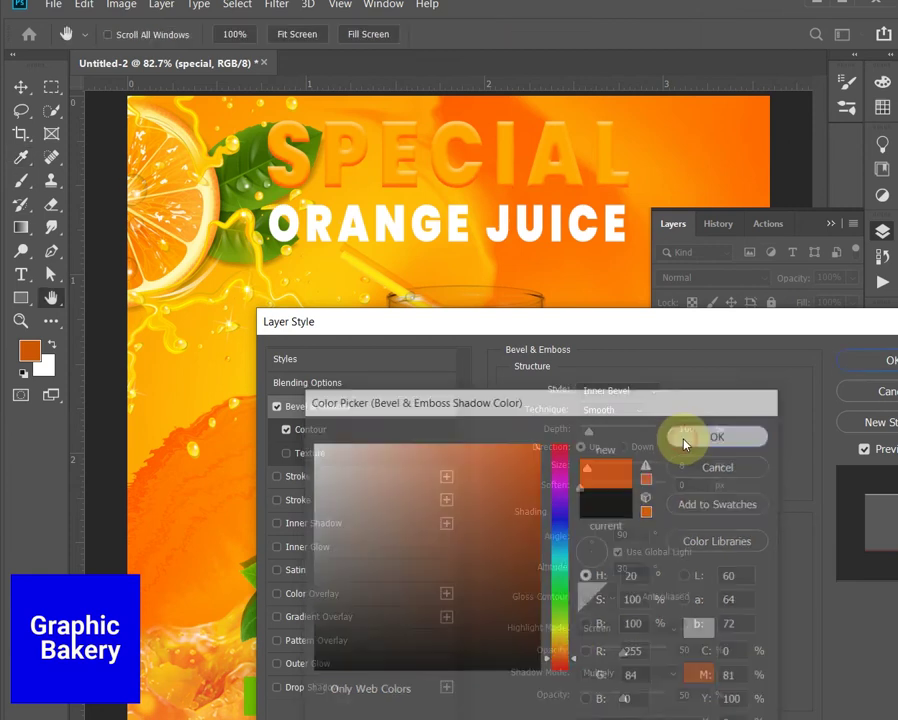
Step: Make the bevel highlight a saturated yellow and deepen the bevel to 261%
click(690, 630)
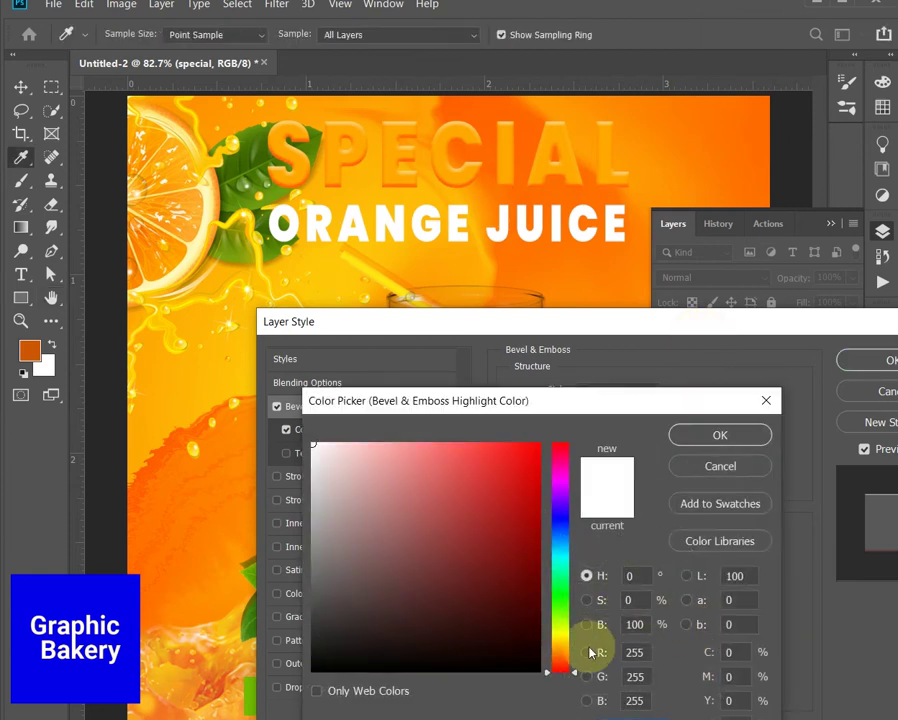
click(562, 636)
drag(523, 464, 541, 443)
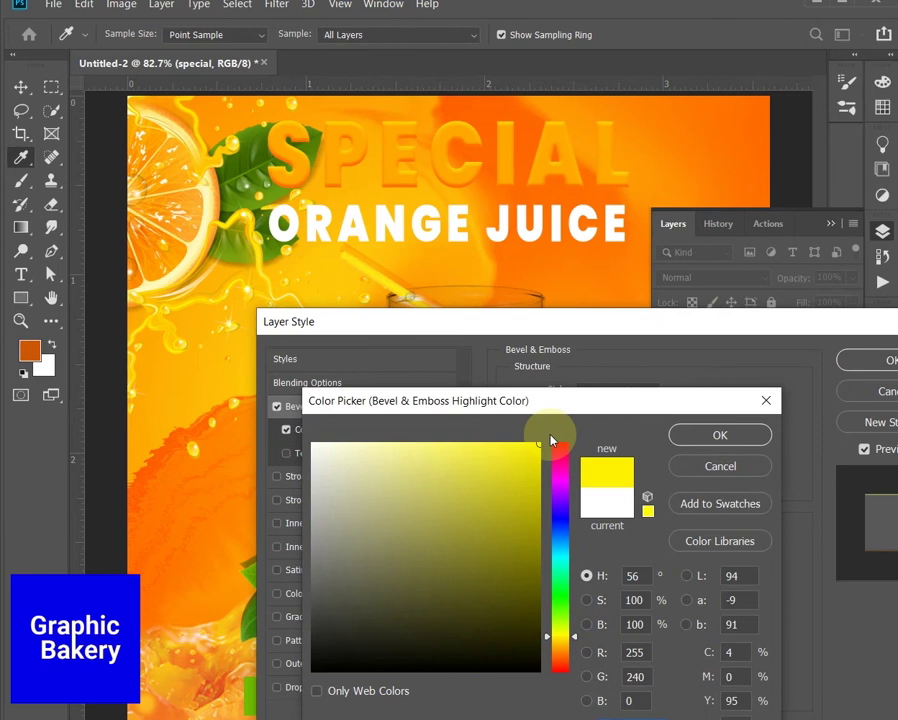
click(686, 434)
drag(645, 322, 639, 297)
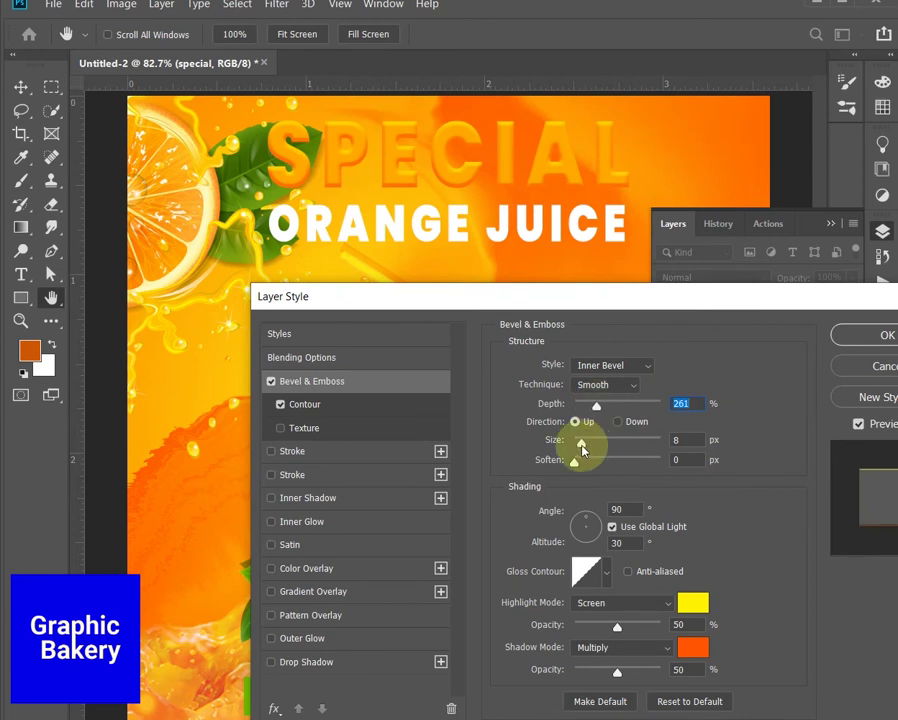
mouse_move(581, 443)
mouse_down()
mouse_move(588, 447)
mouse_move(578, 466)
mouse_up()
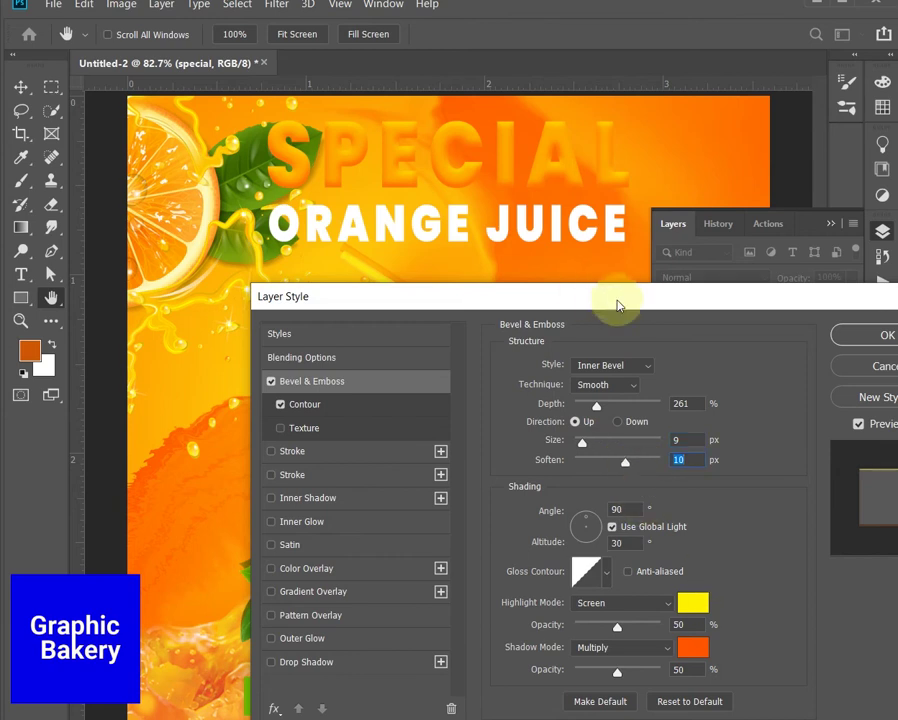
drag(616, 304, 594, 283)
Step: Enable Drop Shadow on SPECIAL with a white shadow colour
click(316, 647)
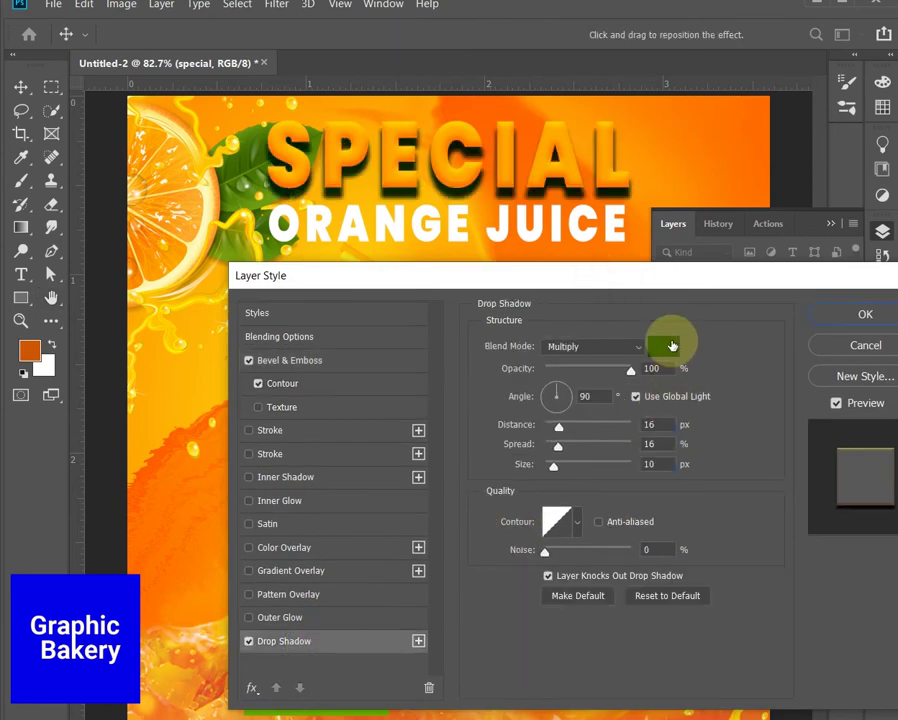
click(668, 345)
click(348, 466)
drag(348, 466, 312, 444)
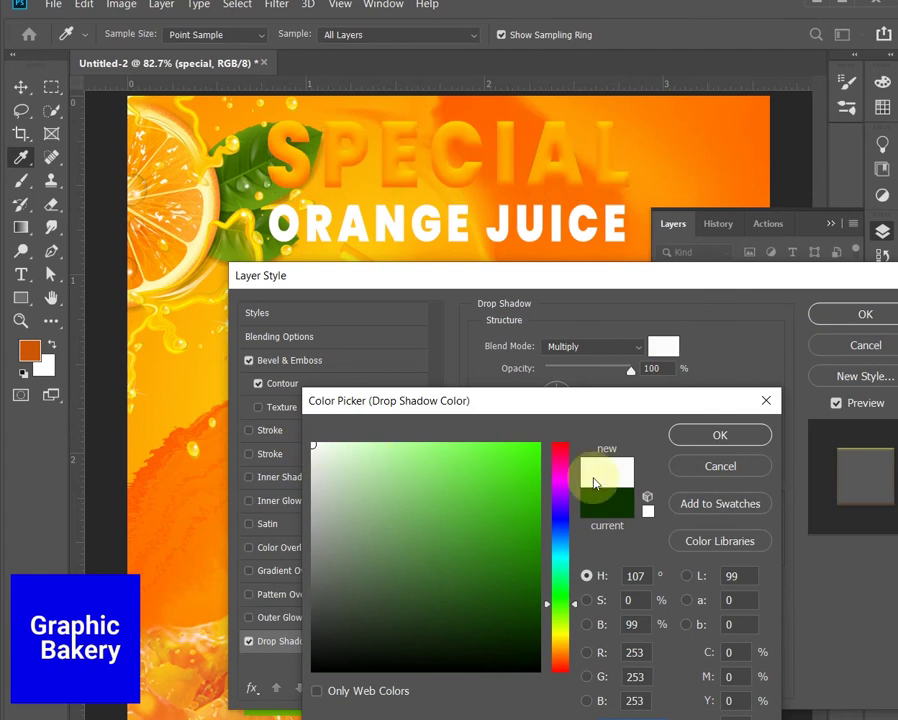
click(686, 440)
click(610, 347)
Step: Set the drop shadow to Normal blend, distance 4, spread 65%, size 35 px
click(560, 320)
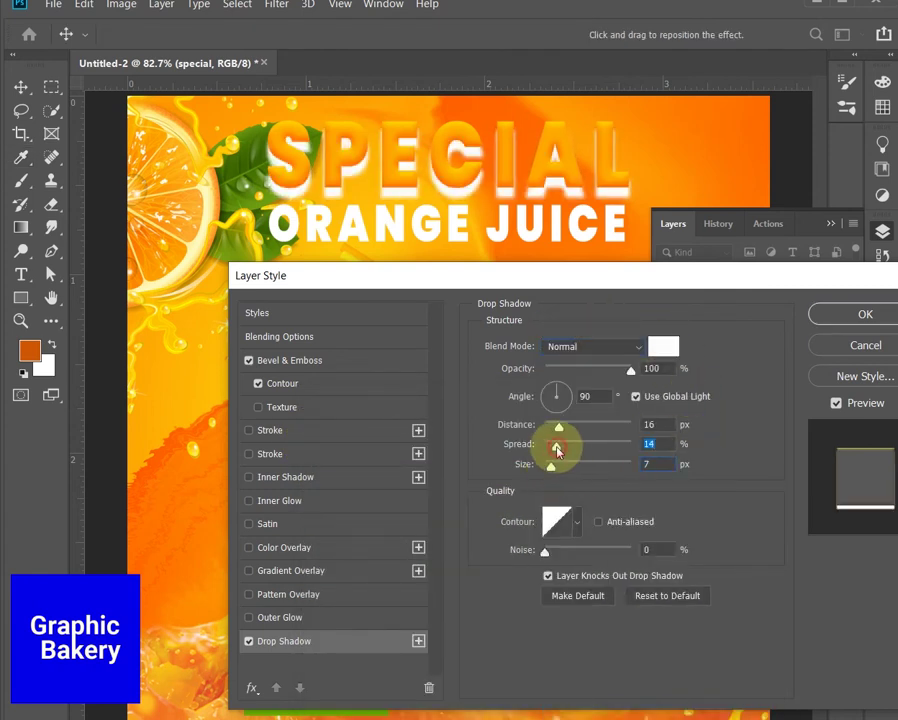
mouse_move(557, 451)
mouse_down()
mouse_move(544, 446)
mouse_move(563, 430)
mouse_move(544, 426)
mouse_move(562, 465)
mouse_move(561, 449)
mouse_move(603, 449)
mouse_up()
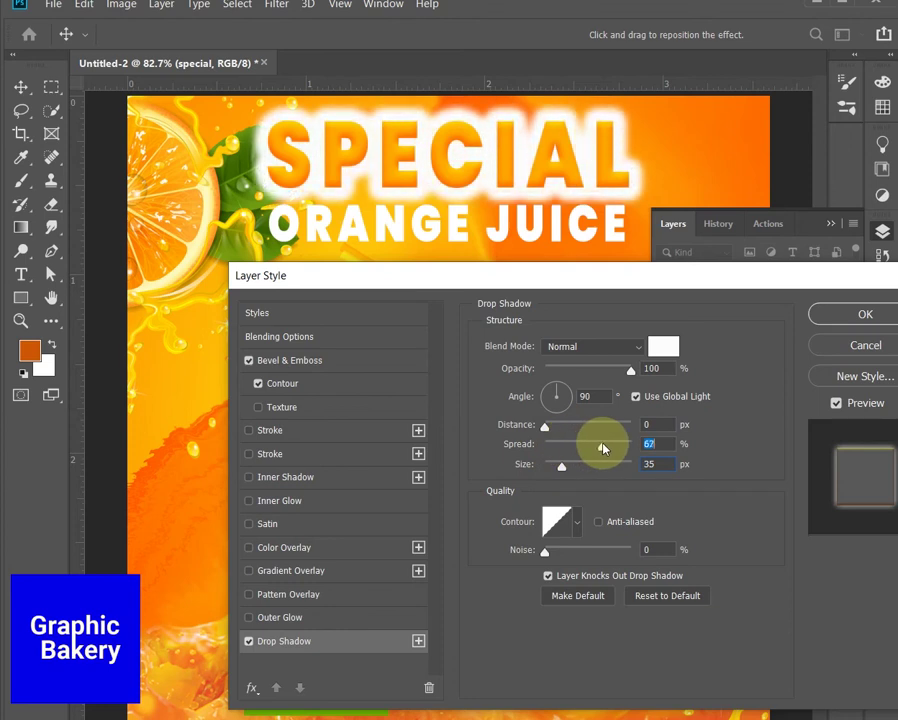
drag(604, 449, 548, 426)
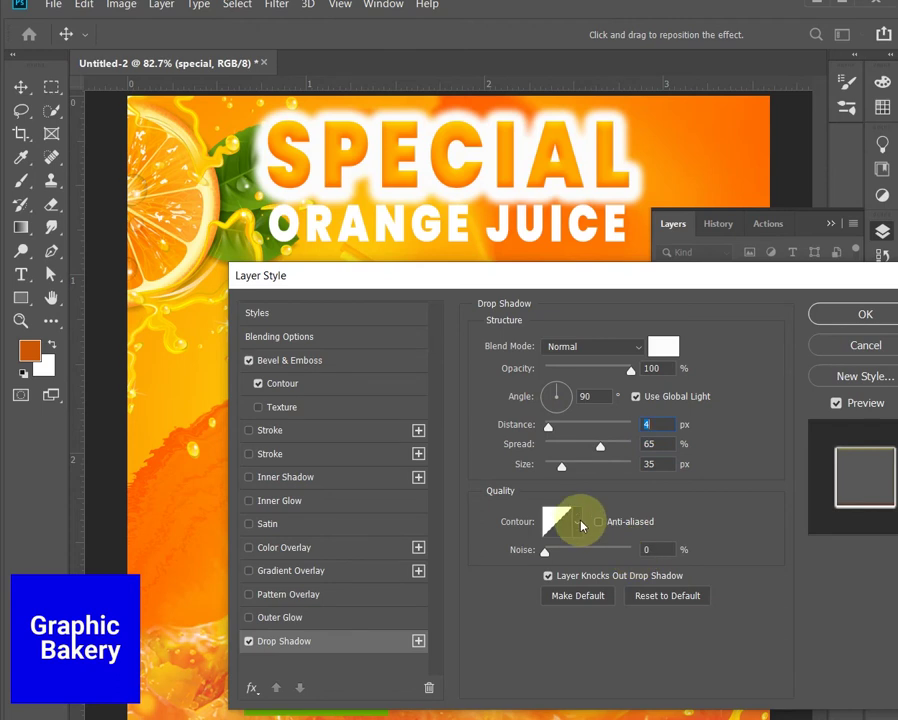
Step: Try several shadow contours and settle on the Linear contour for the glow
click(577, 524)
click(606, 562)
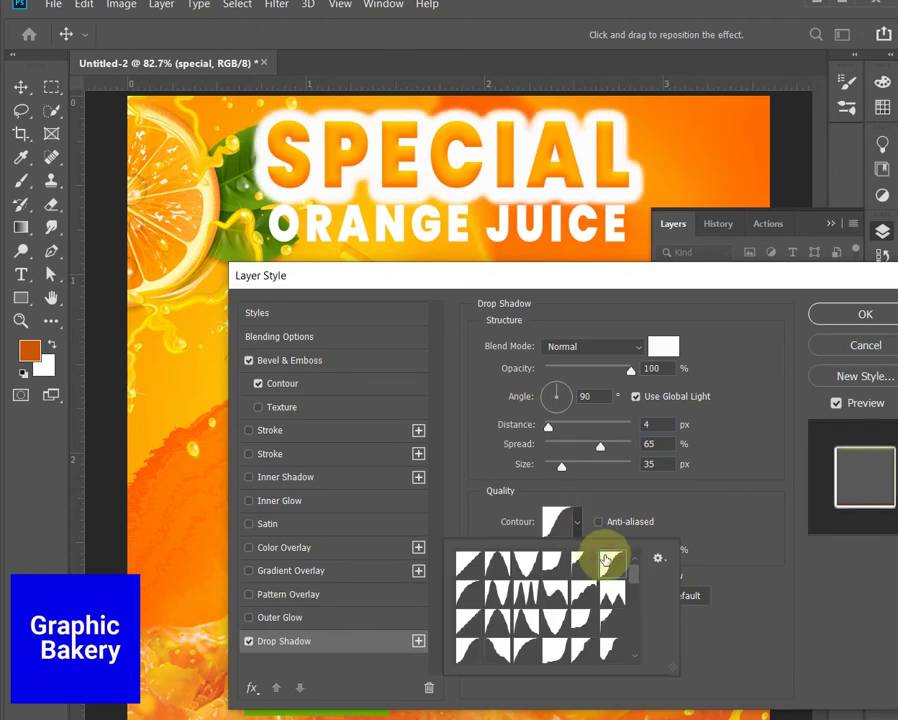
scroll(600, 600, down, 2)
scroll(594, 614, down, 2)
scroll(598, 625, down, 2)
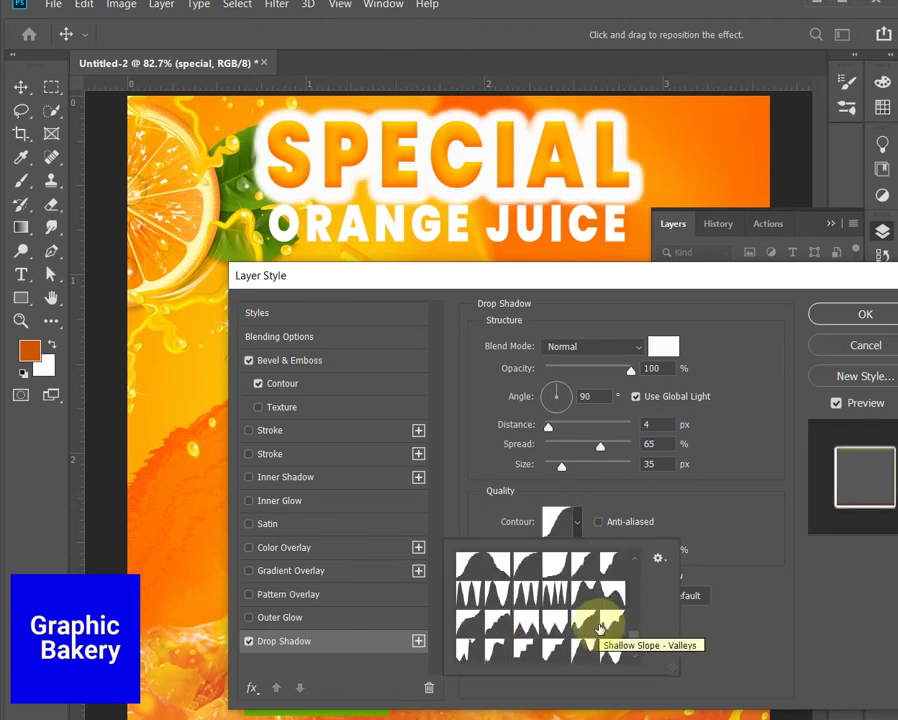
scroll(595, 630, down, 1)
scroll(568, 637, up, 2)
scroll(568, 637, up, 2)
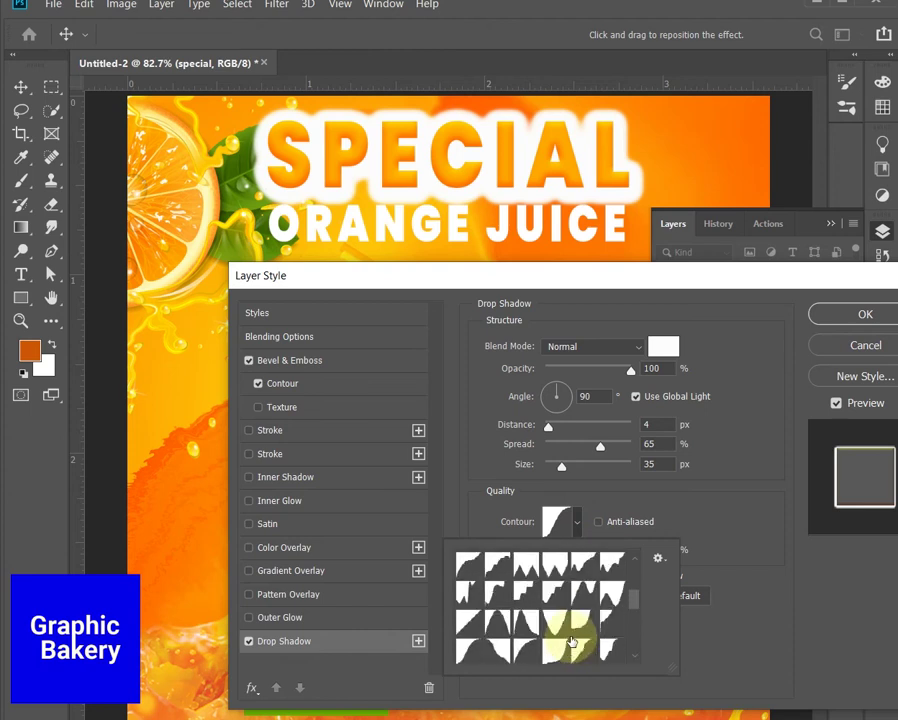
scroll(568, 637, up, 2)
scroll(540, 600, up, 1)
click(497, 562)
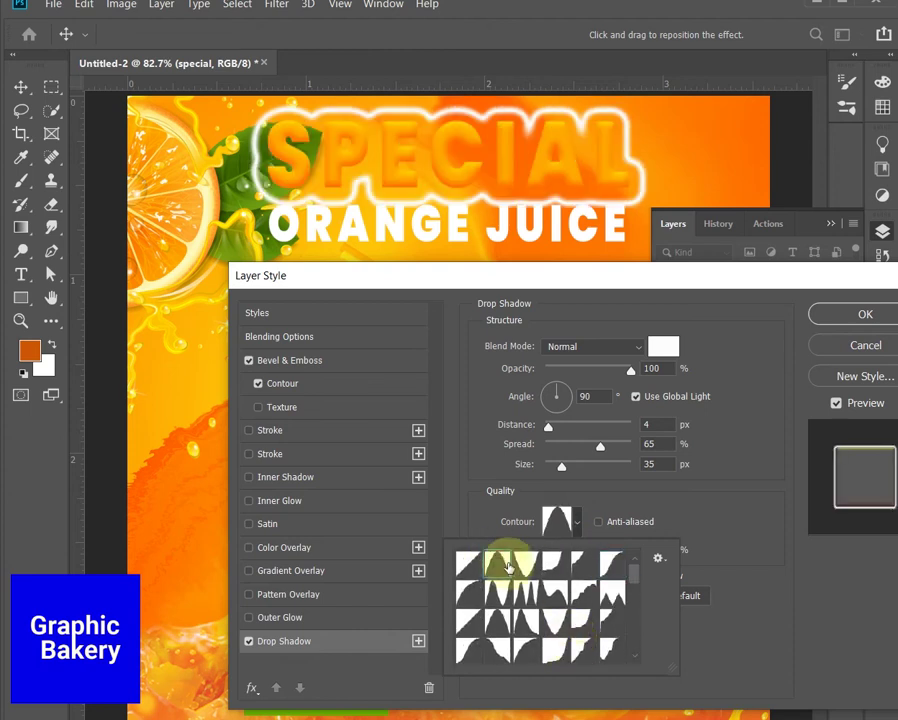
click(525, 566)
click(548, 570)
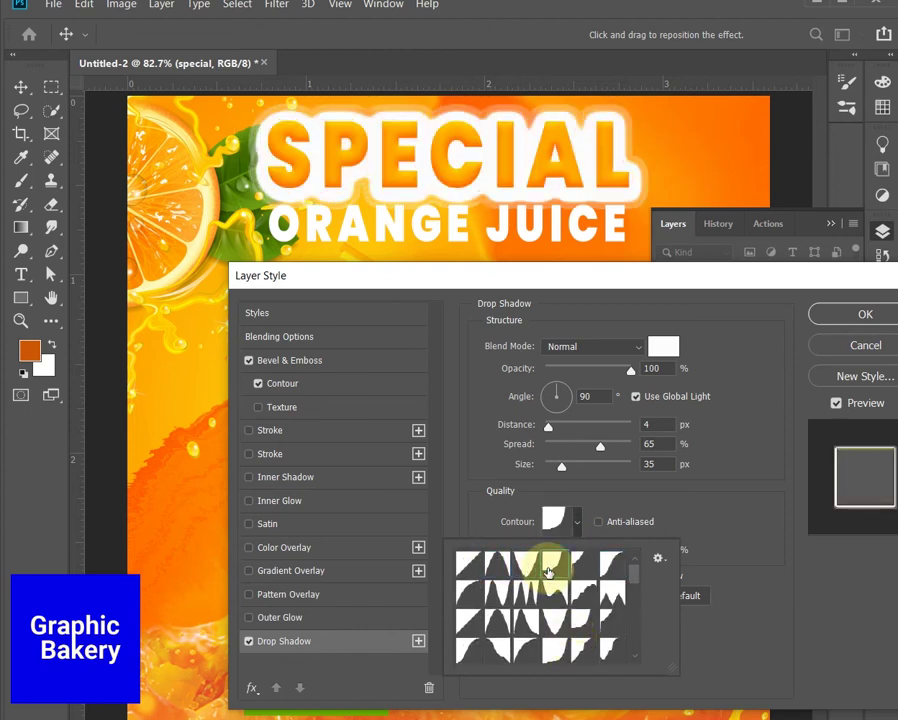
click(583, 566)
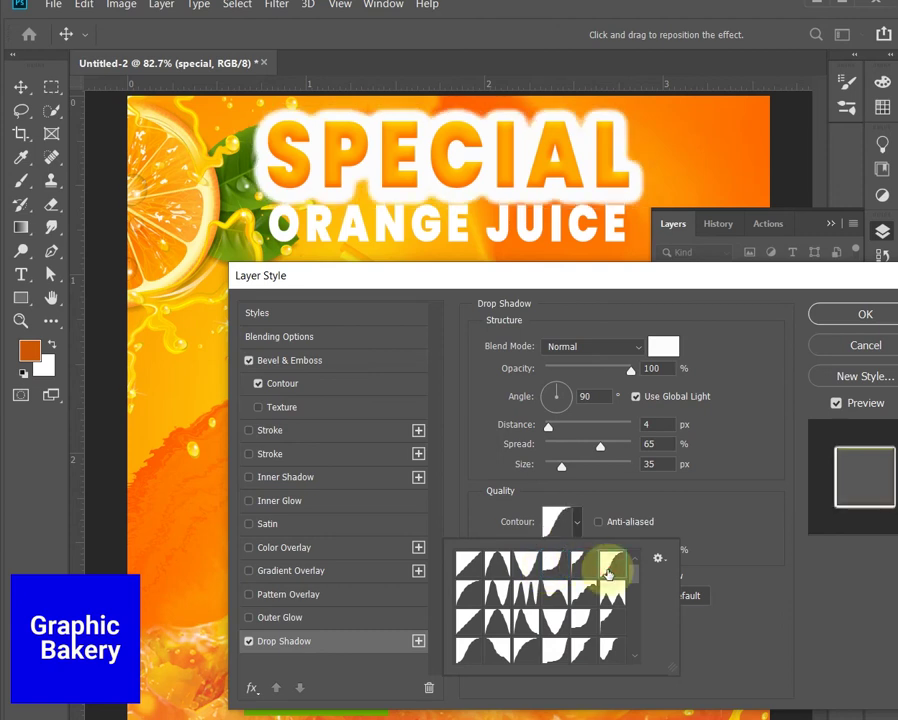
click(580, 620)
click(554, 616)
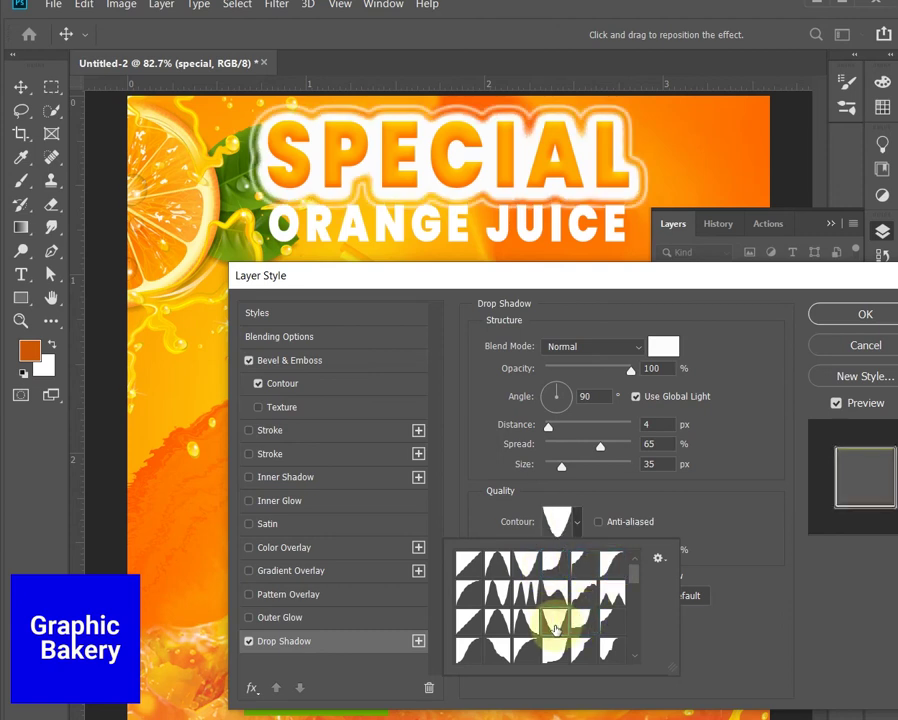
click(525, 650)
click(498, 651)
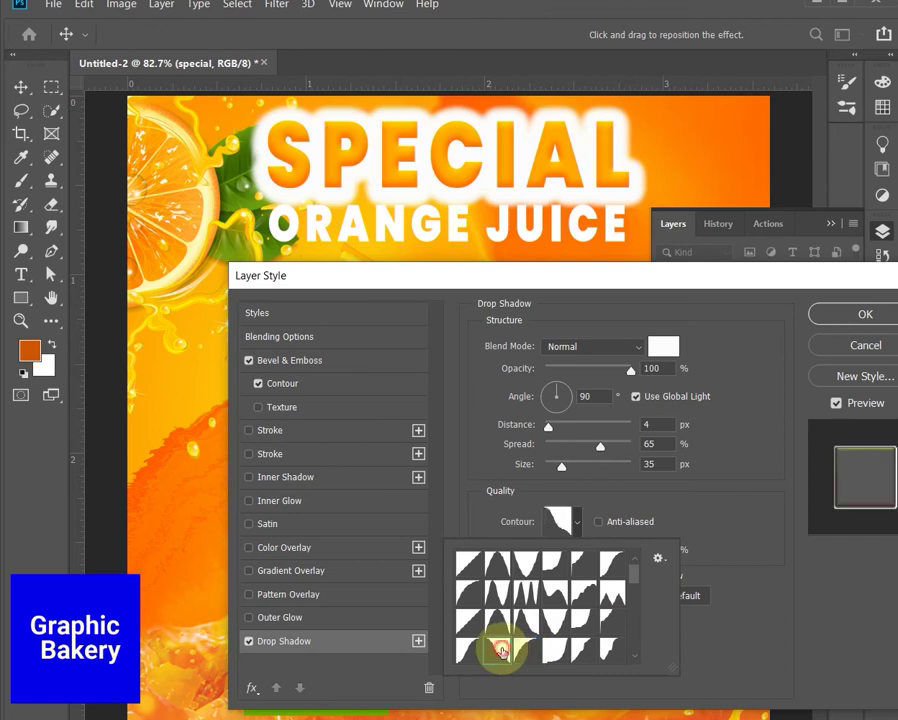
click(471, 648)
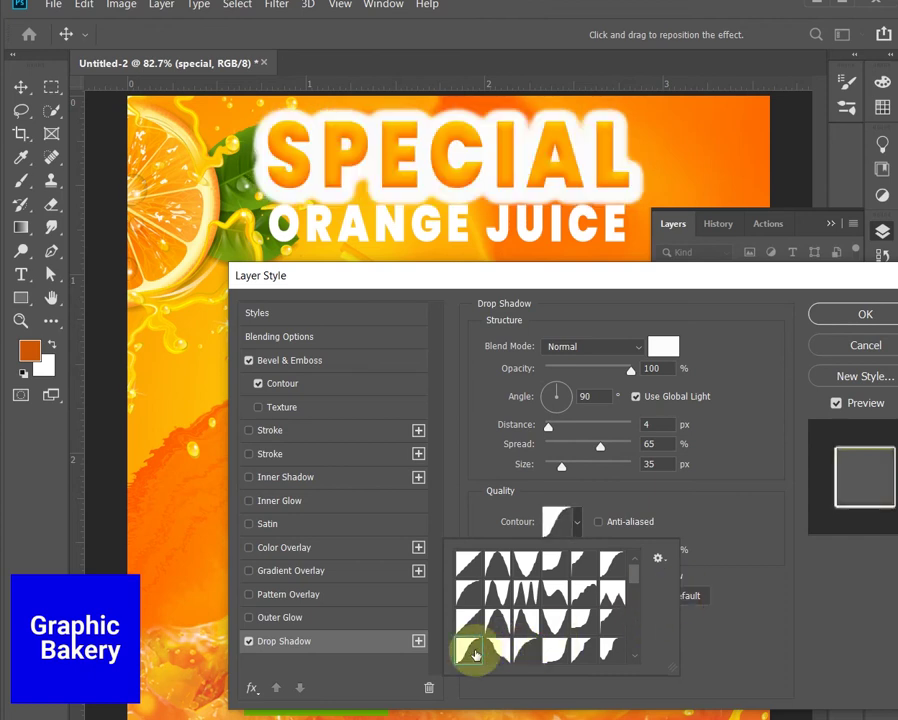
click(467, 620)
click(752, 558)
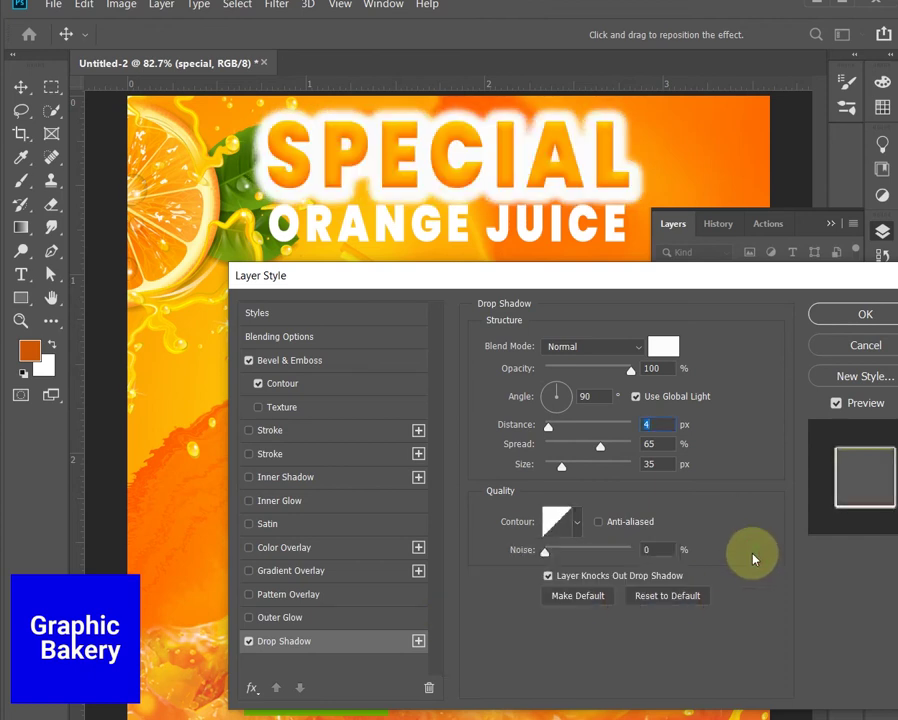
drag(598, 279, 587, 282)
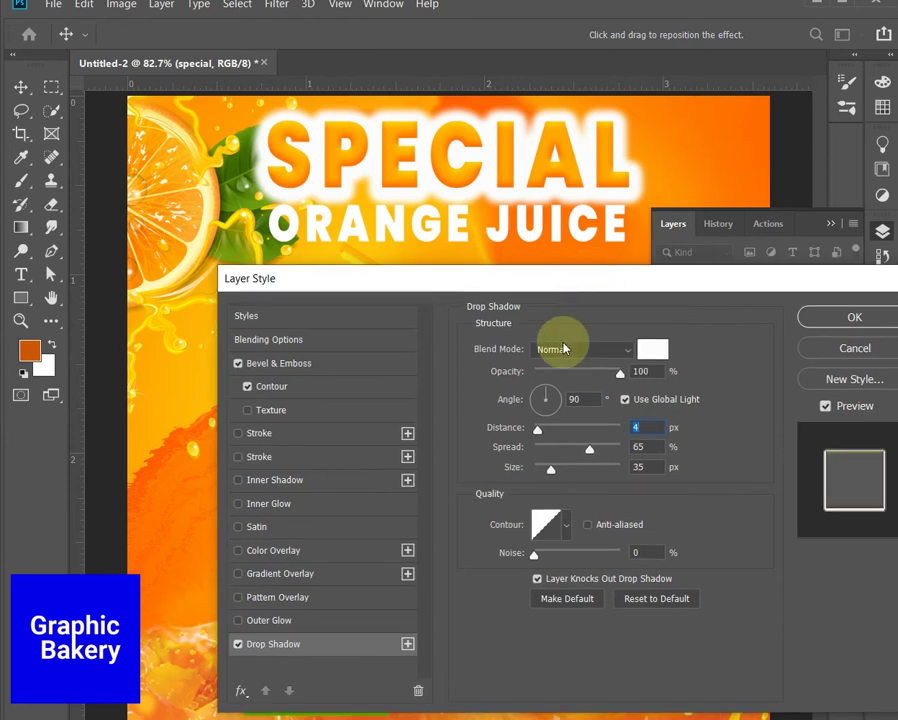
Step: Apply SPECIAL's layer style and paste it onto the orange juice layer
click(813, 320)
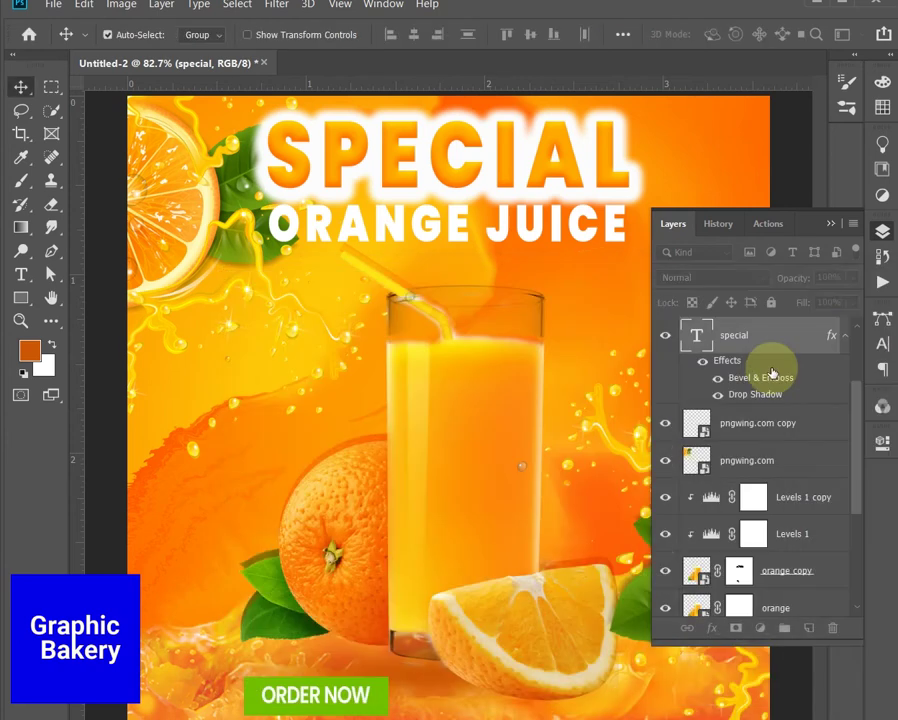
right_click(762, 336)
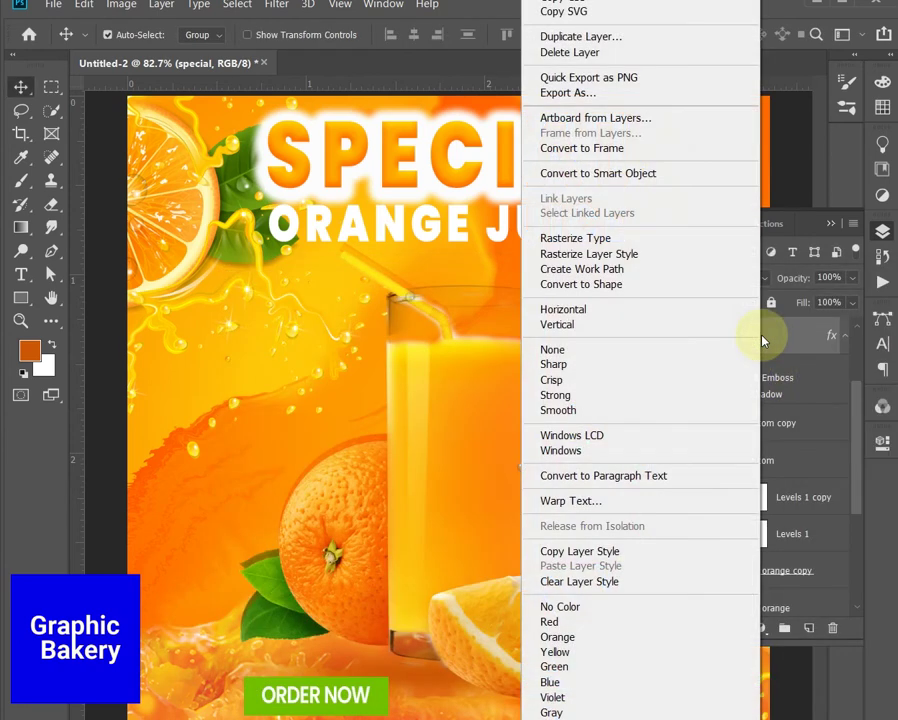
click(600, 551)
scroll(805, 408, up, 3)
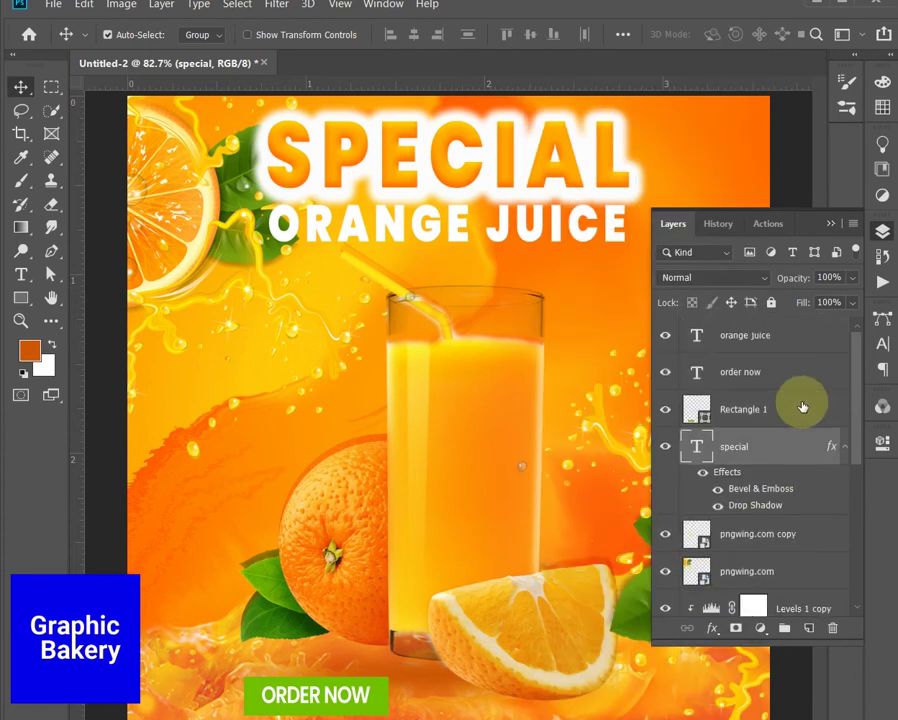
click(777, 343)
right_click(777, 346)
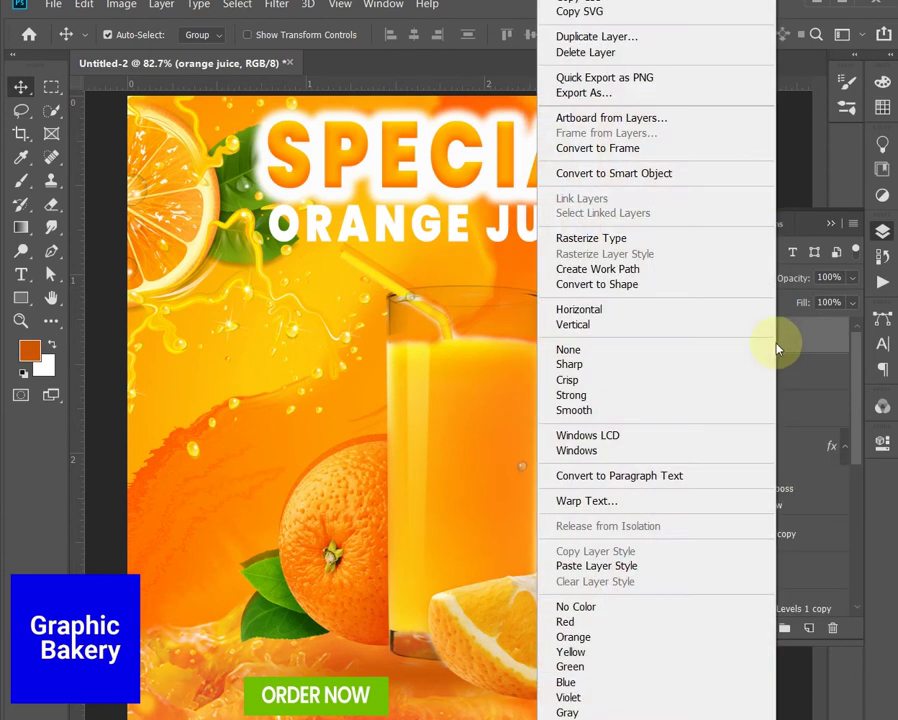
click(673, 566)
Step: Recolour ORANGE JUICE to orange (R255 G126 B0) and nudge it slightly lower
double_click(577, 238)
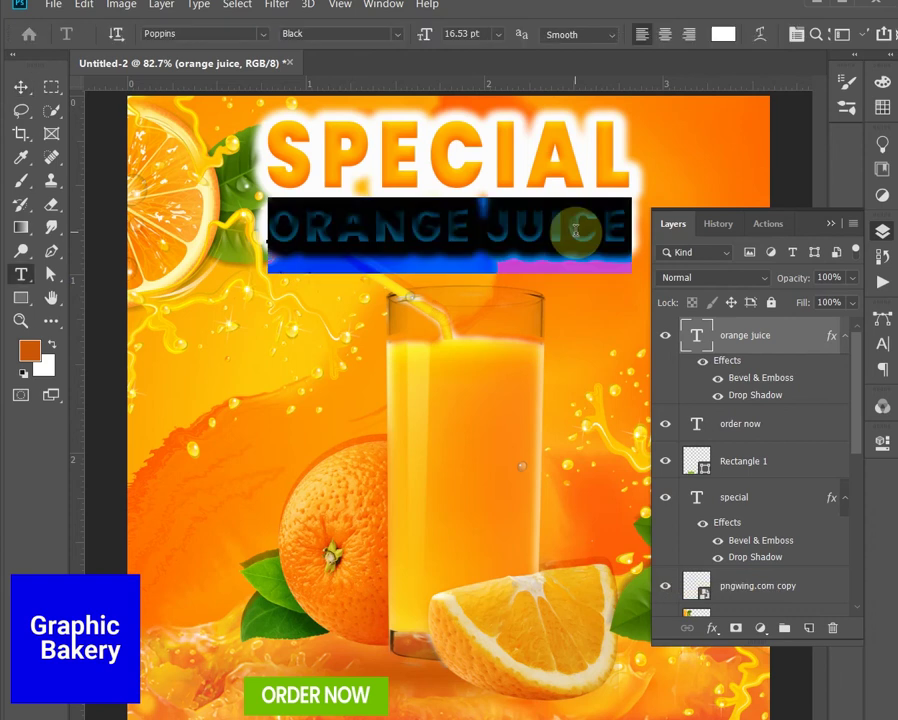
click(722, 34)
click(540, 443)
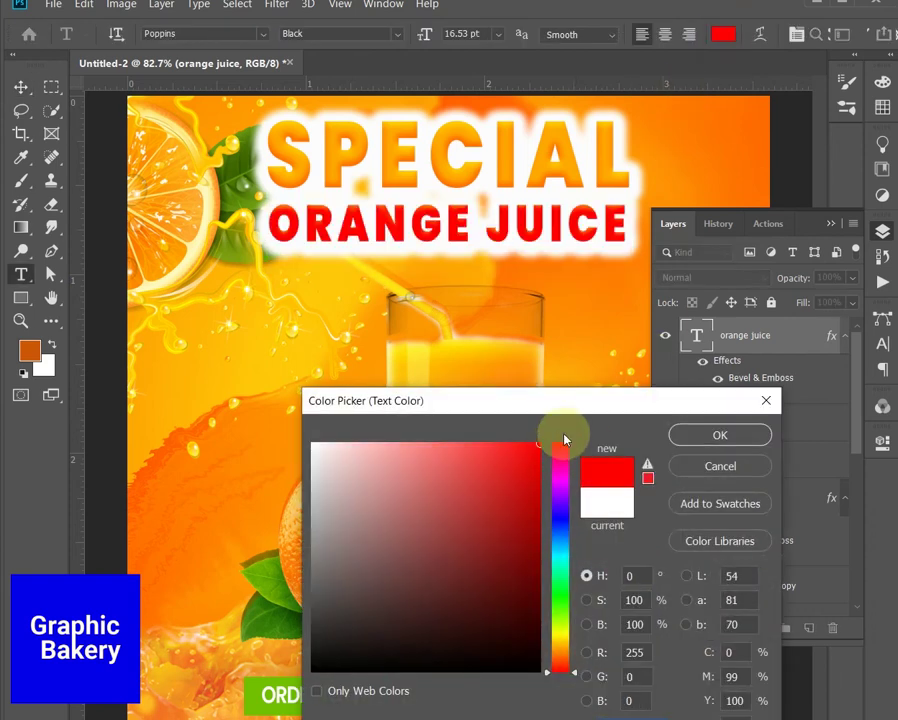
drag(577, 676, 572, 652)
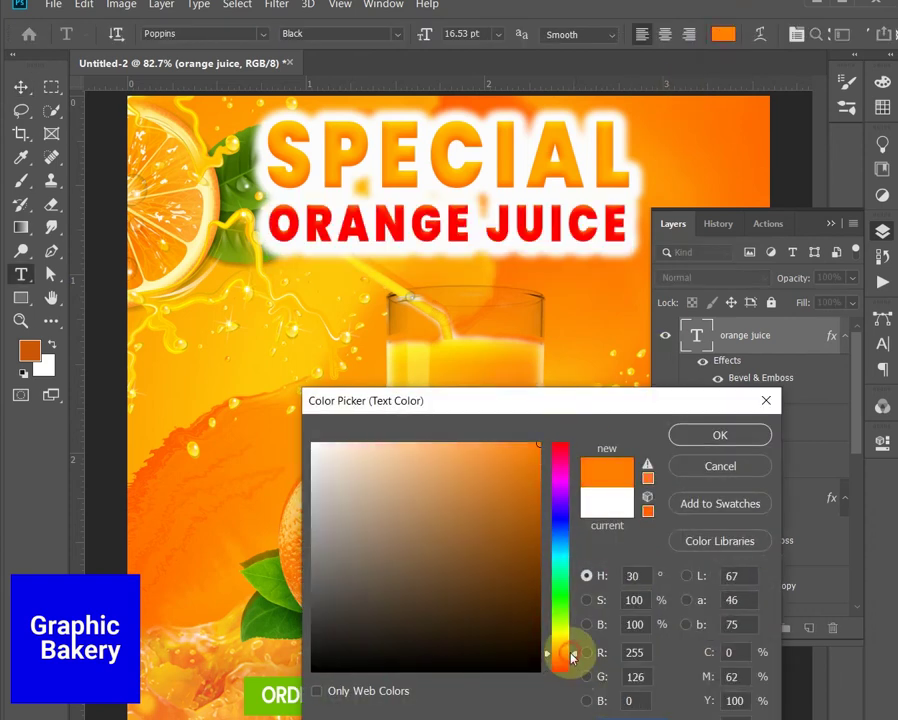
click(705, 436)
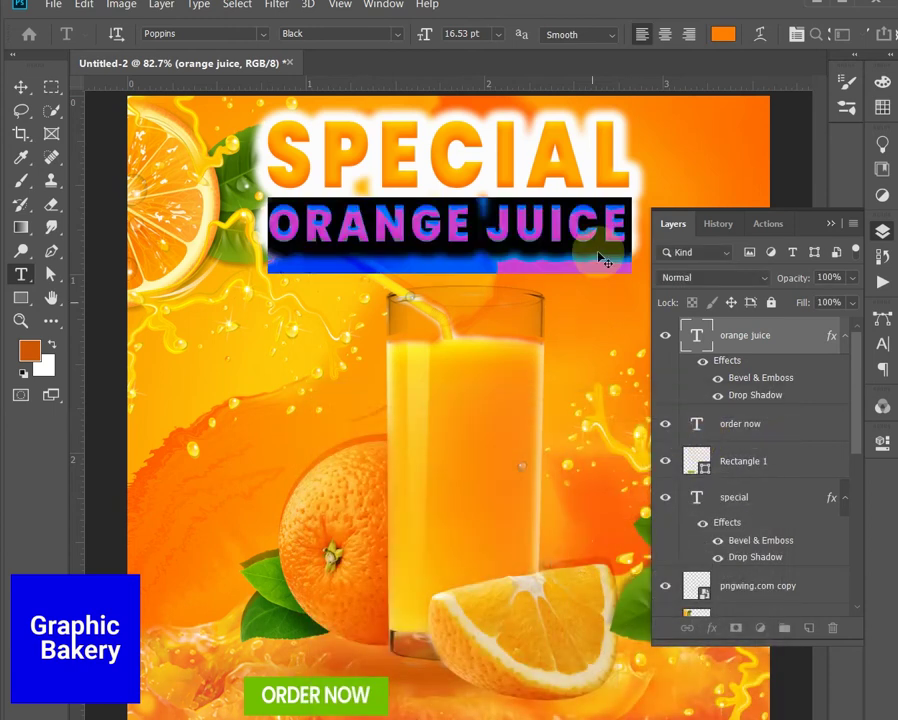
click(20, 86)
drag(535, 240, 535, 255)
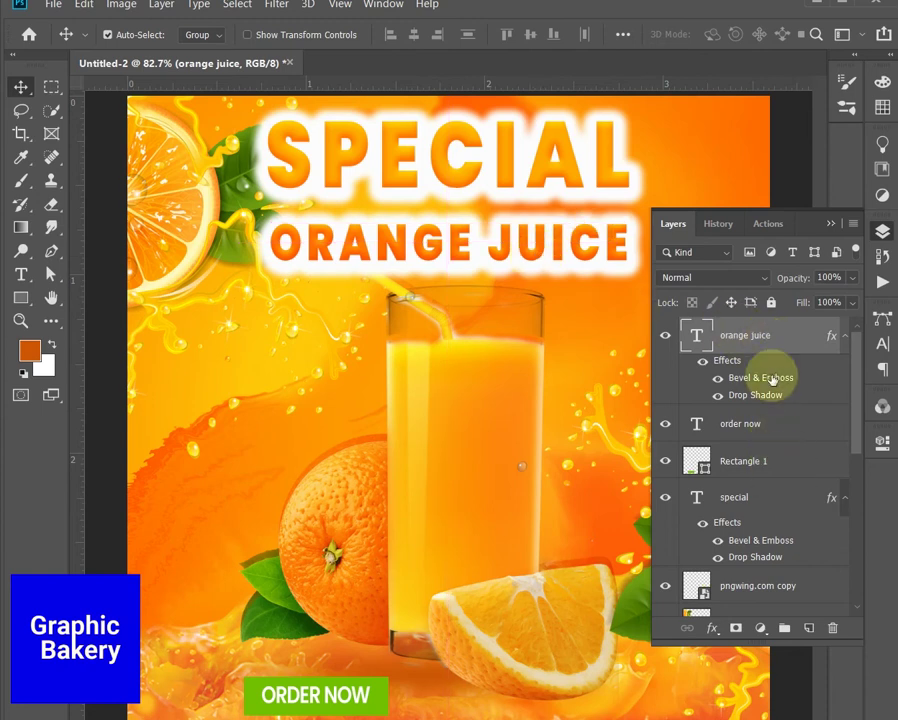
Step: Move the orange juice layer beneath the pngwing fruit image layers
drag(783, 341, 800, 580)
key(ctrl+z)
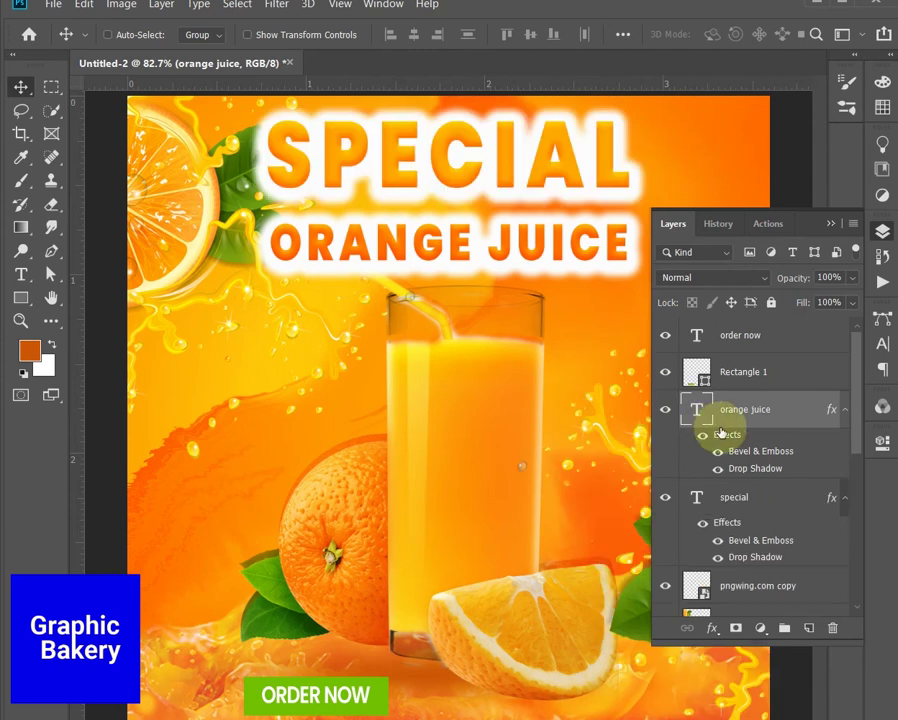
click(845, 410)
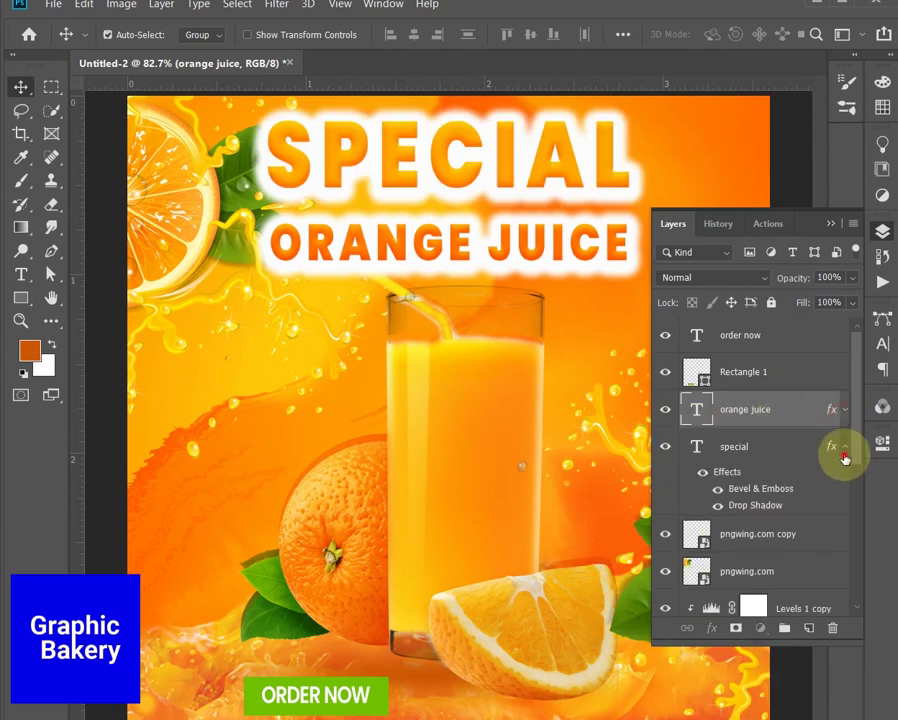
click(845, 446)
scroll(826, 483, down, 2)
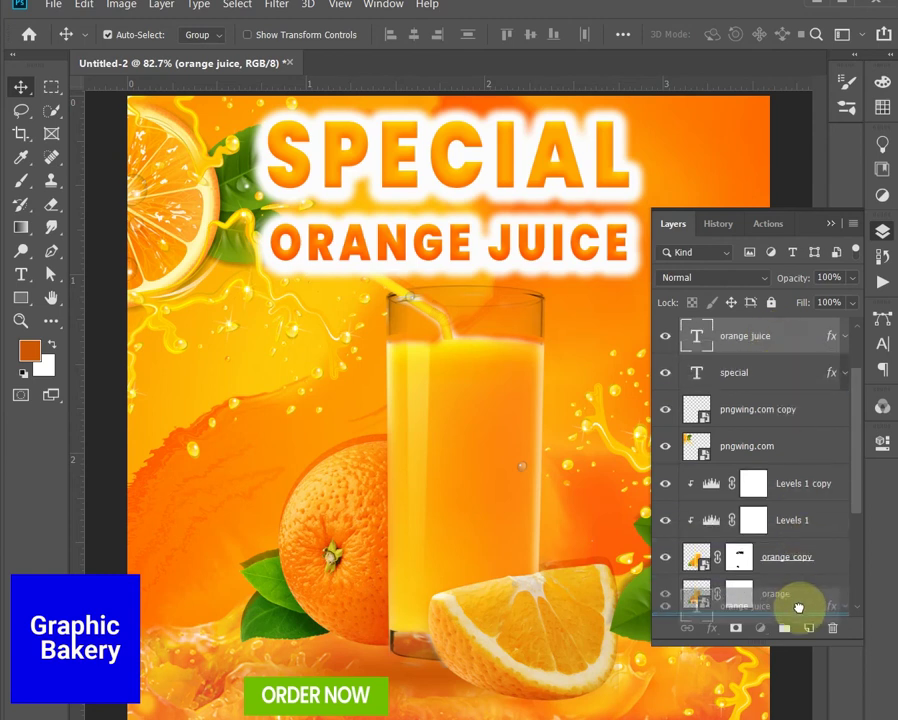
drag(775, 341, 800, 615)
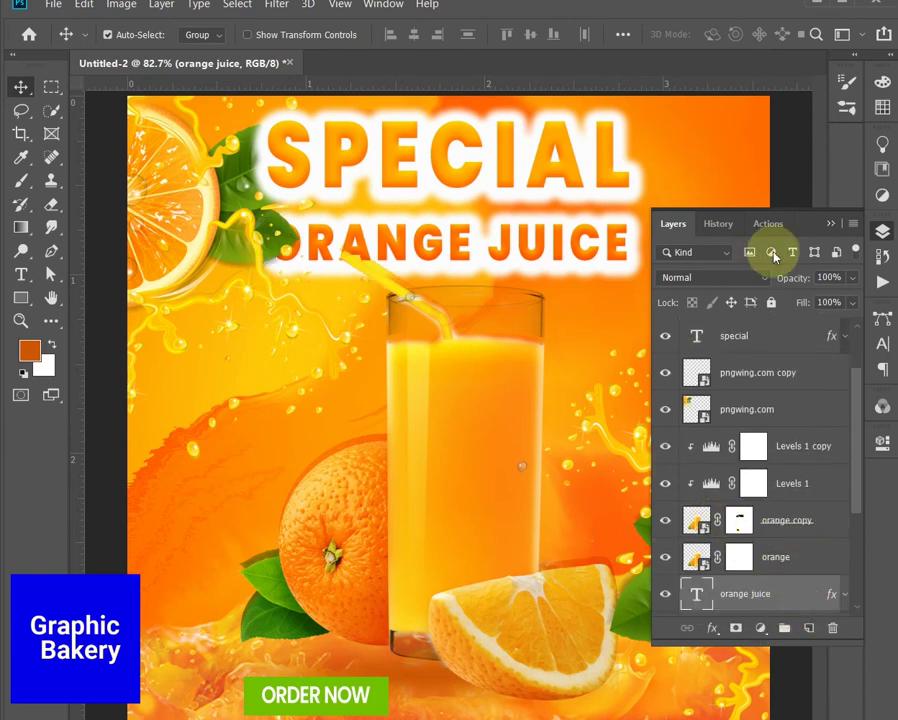
Step: Shift the top-left orange slice and leaves further left
click(830, 223)
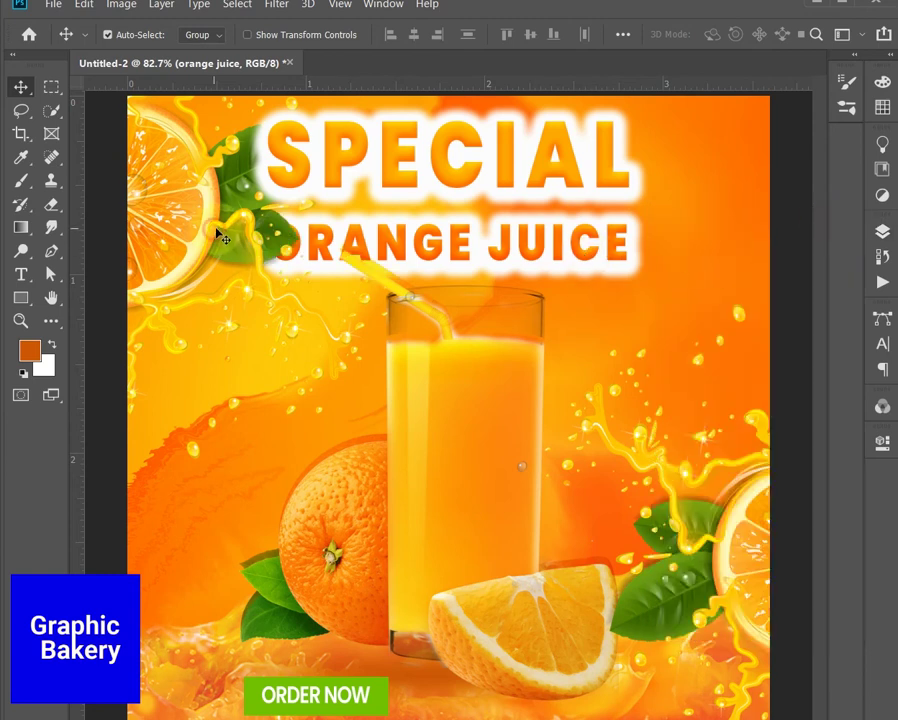
drag(220, 235, 190, 235)
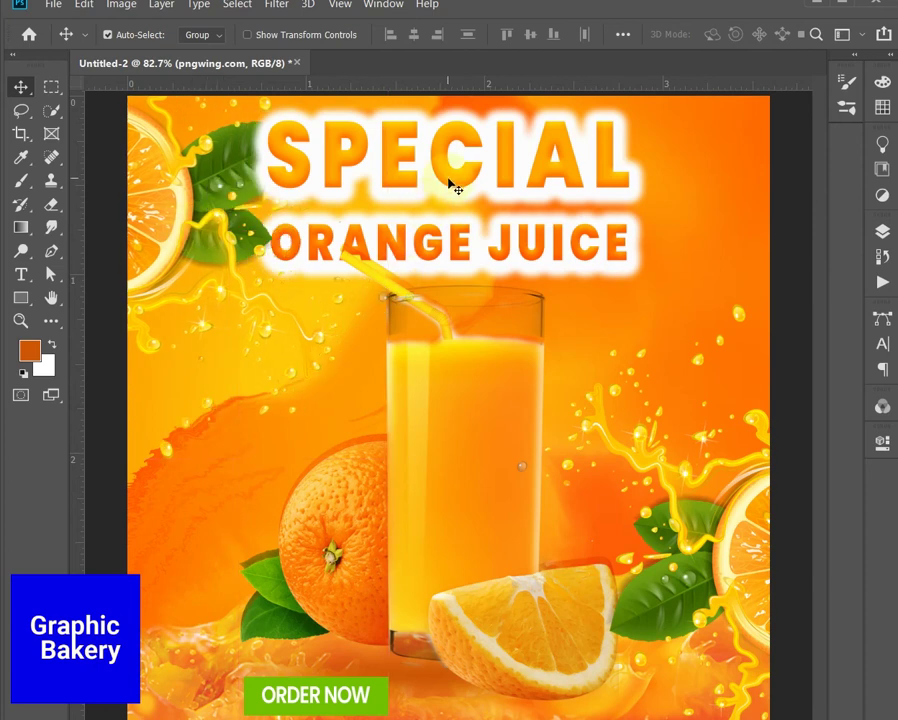
click(882, 231)
scroll(750, 380, up, 1)
scroll(742, 396, up, 1)
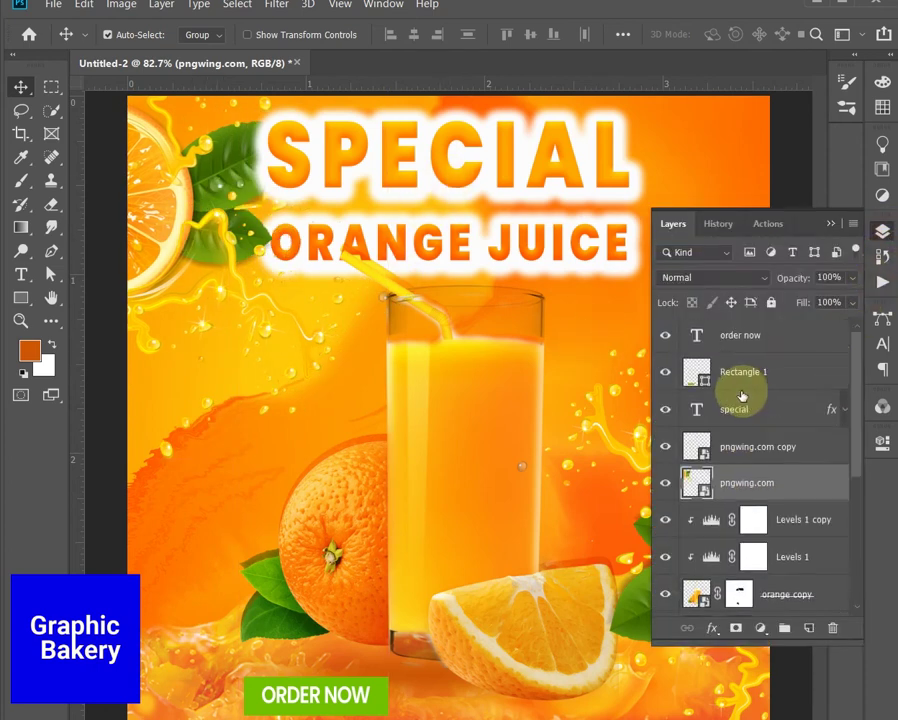
Step: Hide SPECIAL's drop shadow and give it a 16 px white outside stroke
click(845, 410)
click(717, 469)
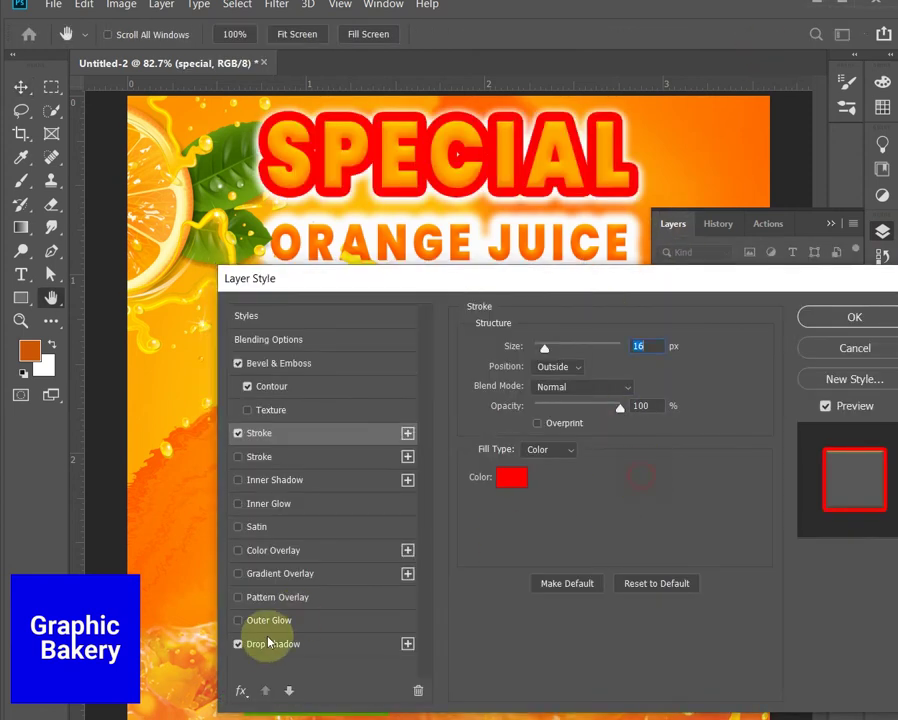
click(237, 644)
click(510, 477)
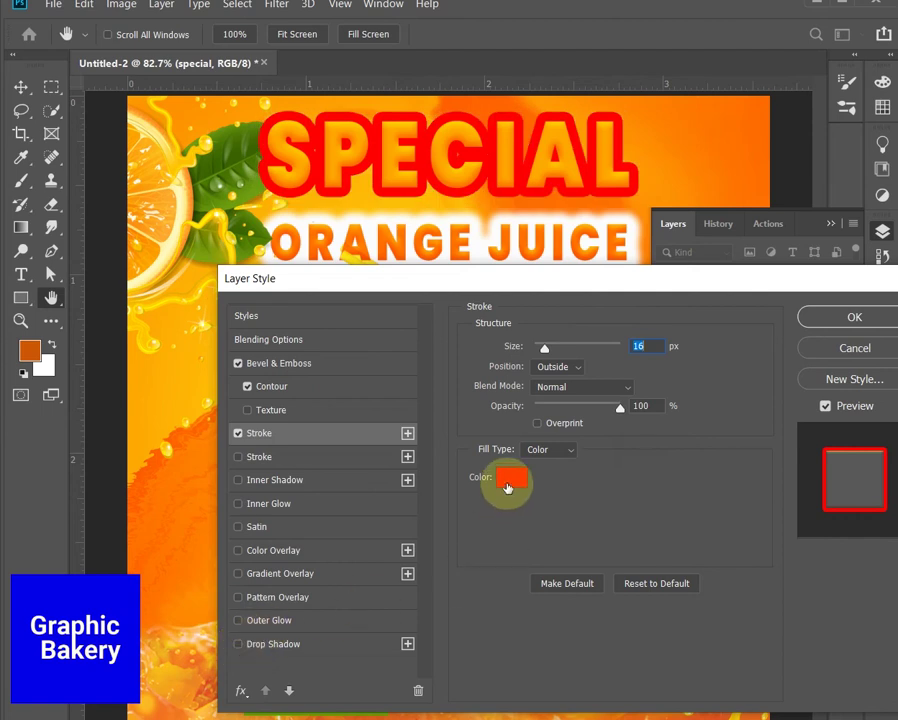
click(313, 477)
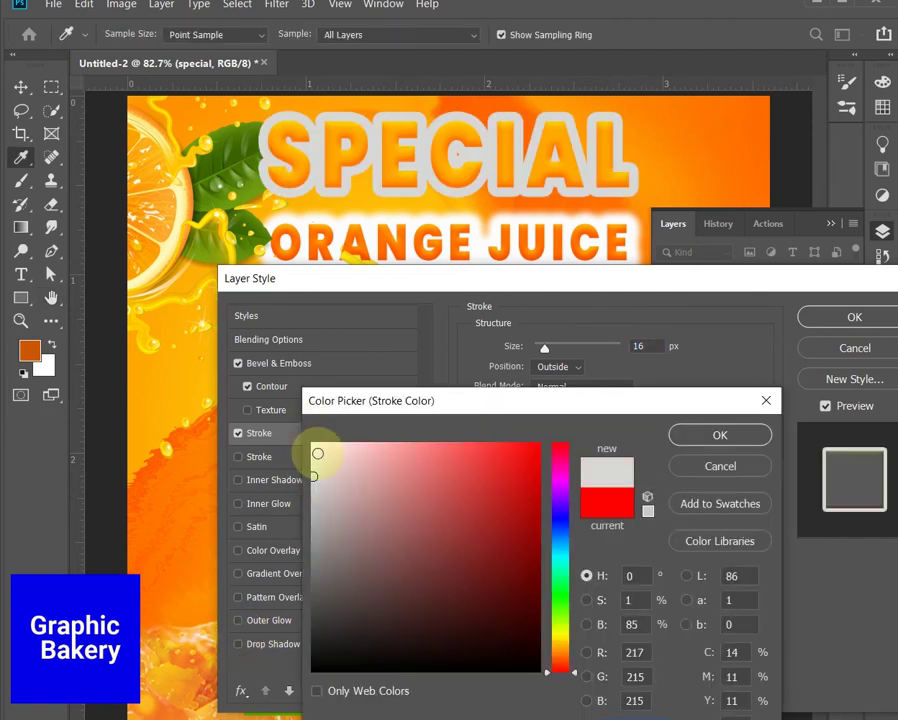
drag(317, 453, 310, 443)
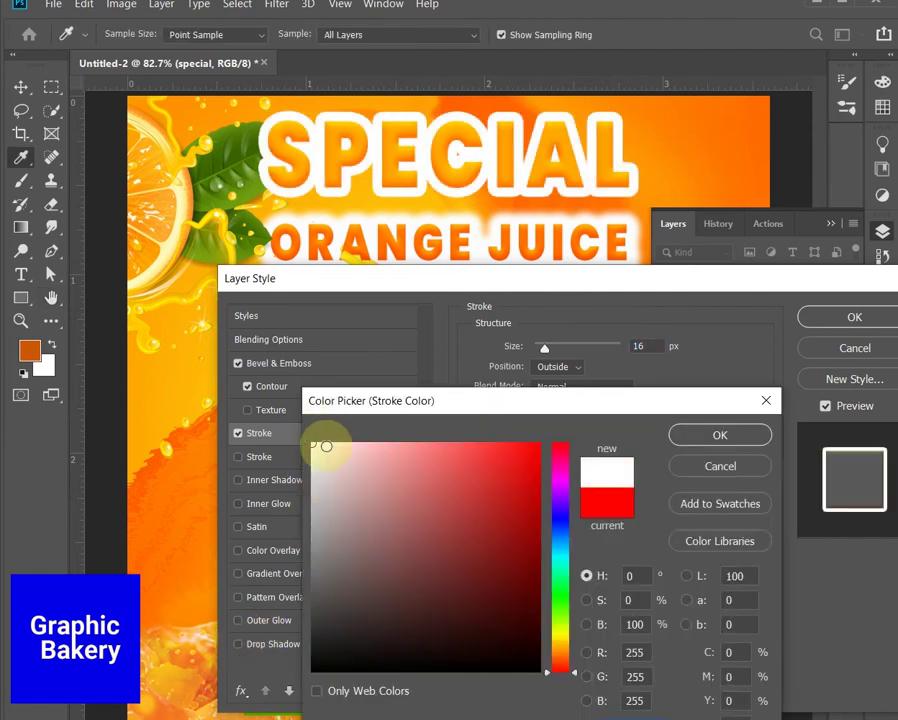
click(712, 437)
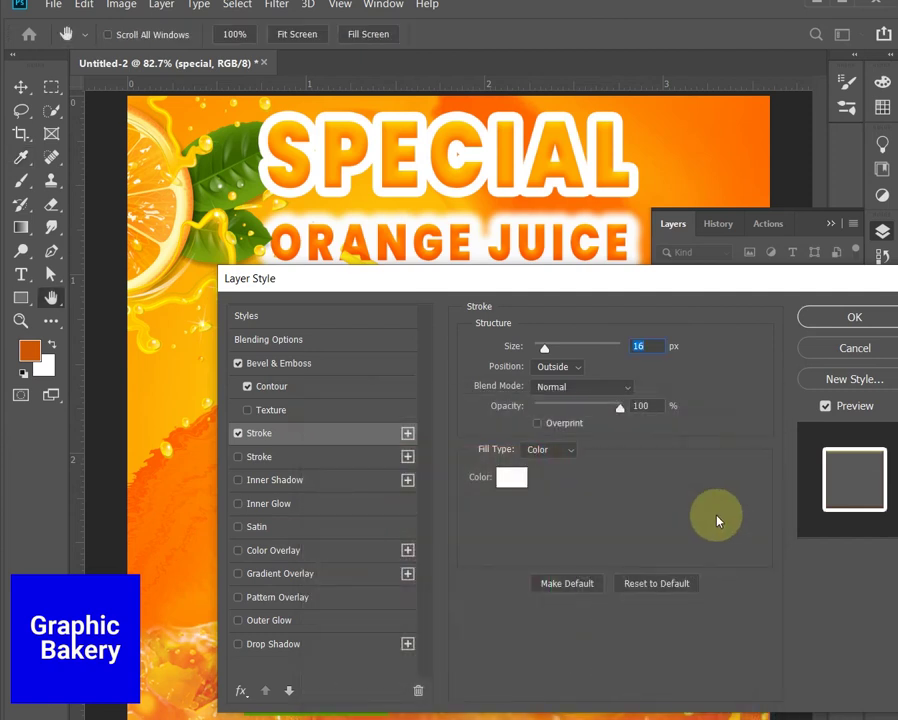
click(818, 318)
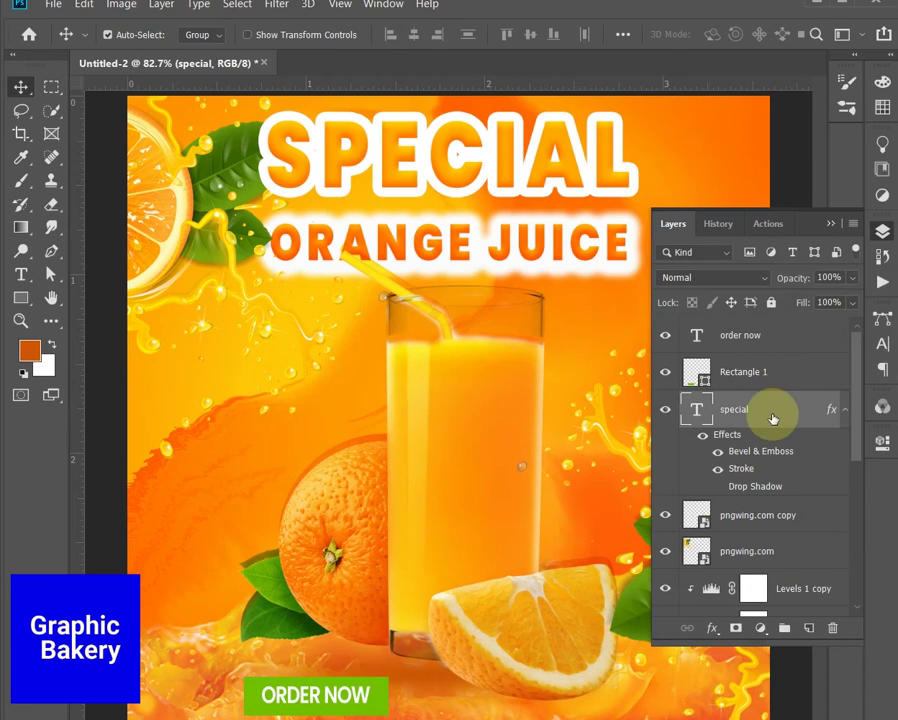
Step: Copy SPECIAL's layer style and paste it onto the orange juice layer
right_click(772, 420)
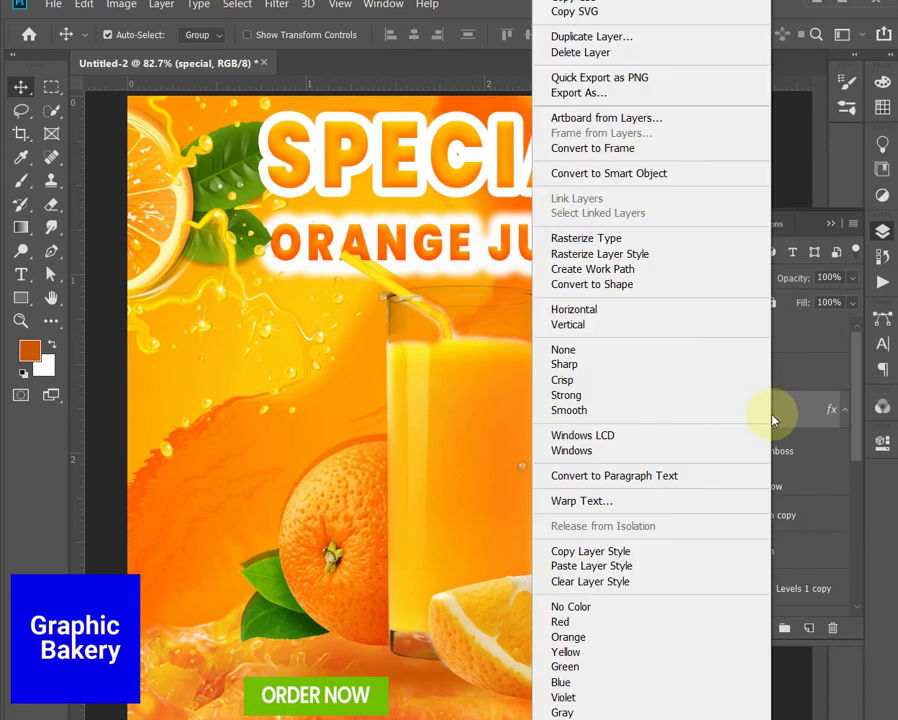
click(630, 552)
scroll(790, 522, down, 4)
scroll(788, 525, down, 2)
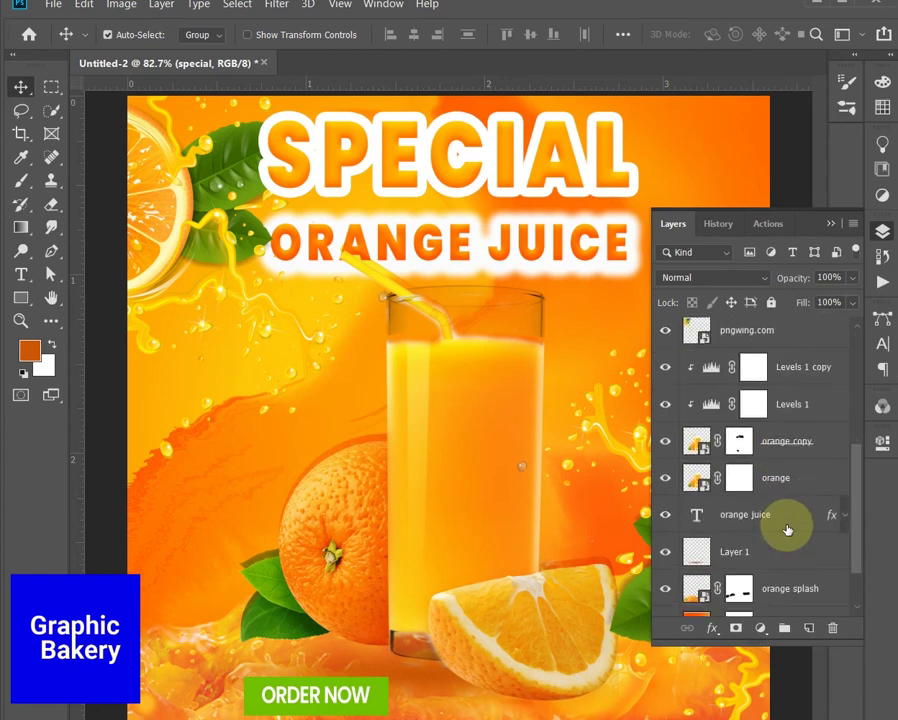
scroll(790, 500, down, 1)
click(790, 485)
right_click(790, 484)
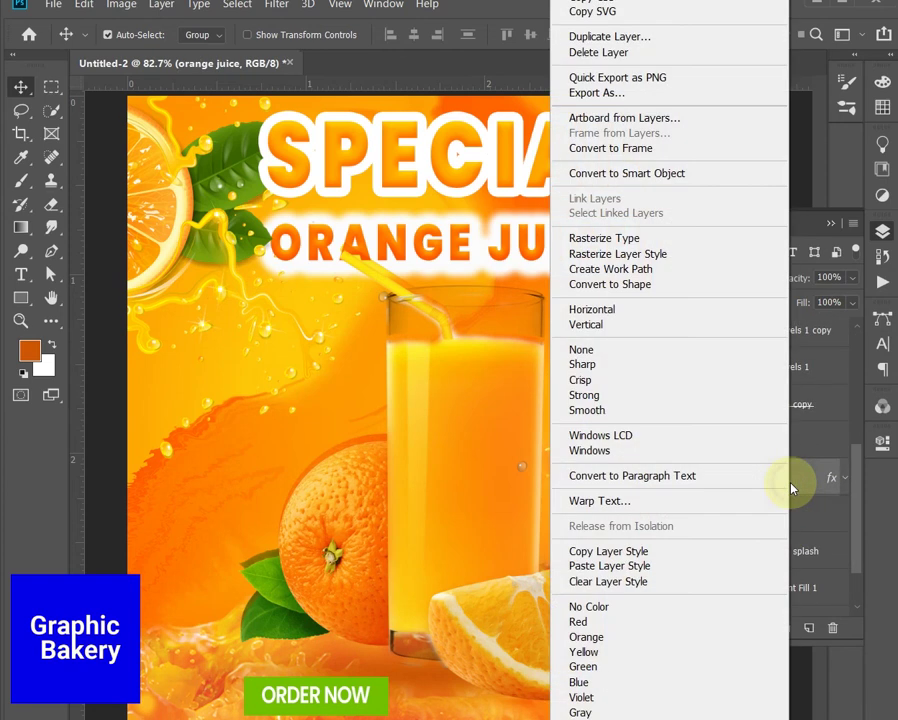
click(683, 566)
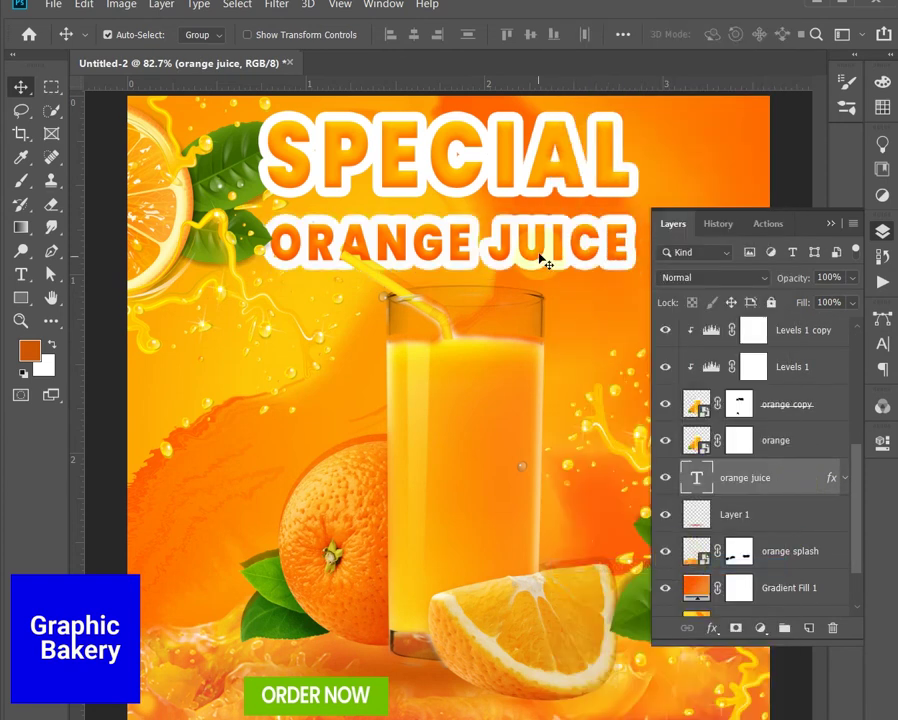
Step: Move ORANGE JUICE up closer beneath SPECIAL
mouse_move(540, 260)
mouse_down()
mouse_move(546, 241)
mouse_move(548, 249)
mouse_up()
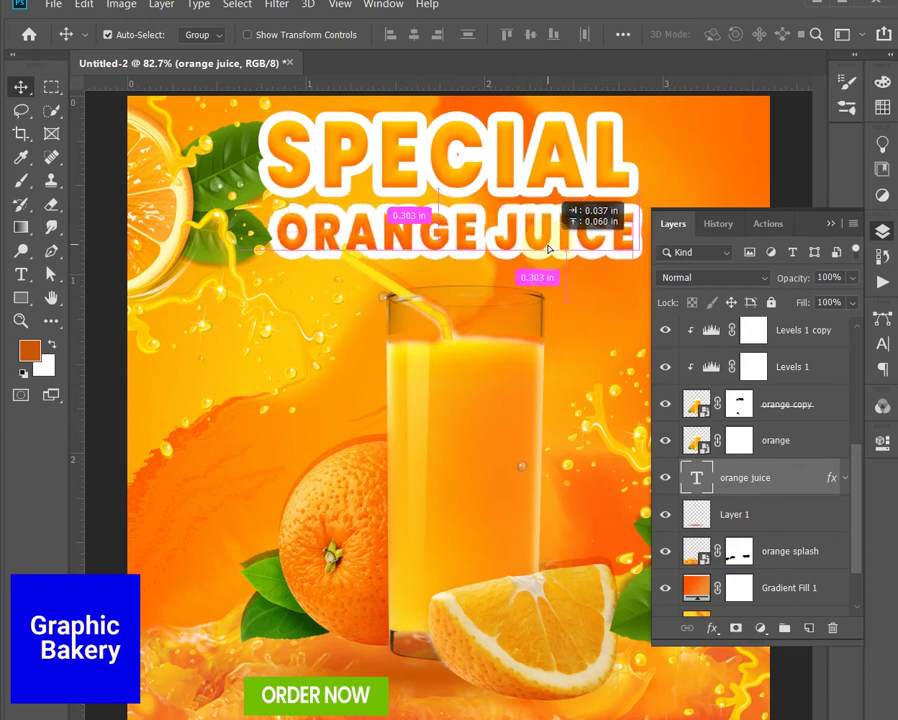
click(826, 228)
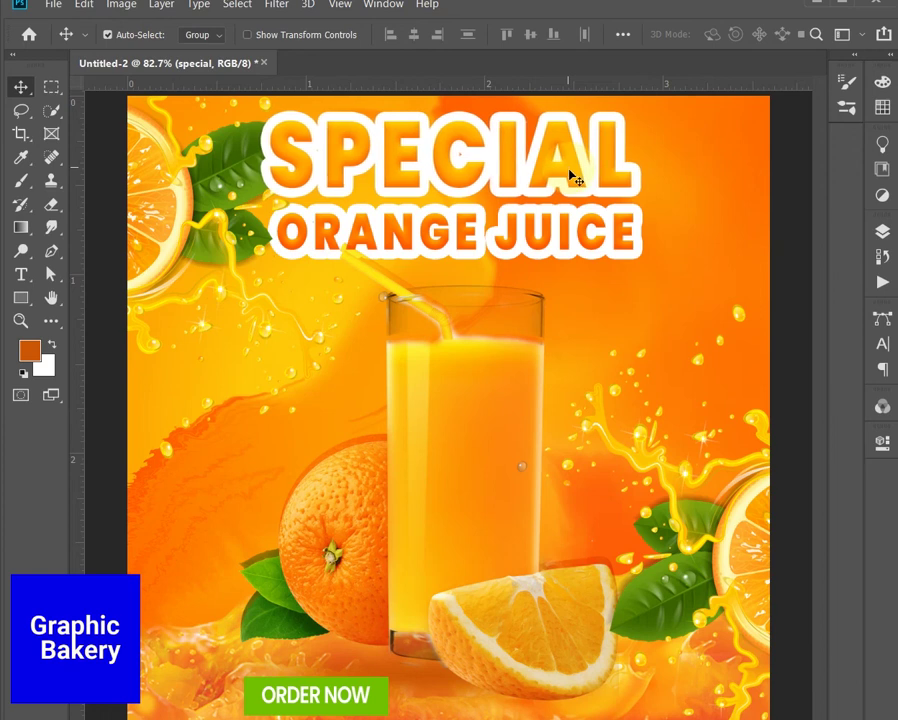
click(883, 233)
scroll(817, 381, up, 3)
scroll(816, 383, up, 1)
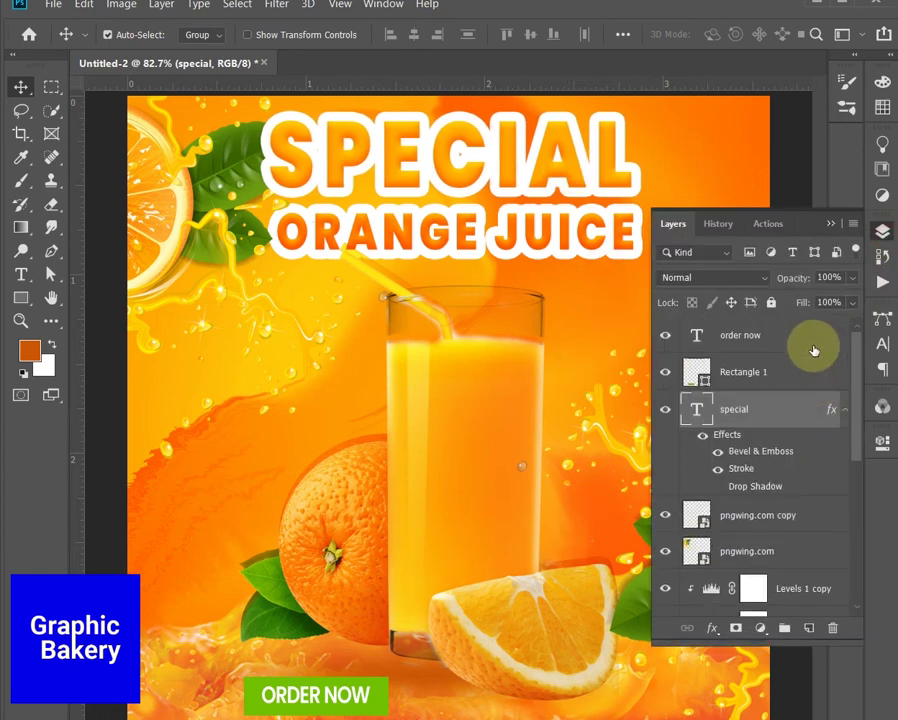
Step: With the order now layer selected, open the Custom Shape tool's shape picker
click(787, 349)
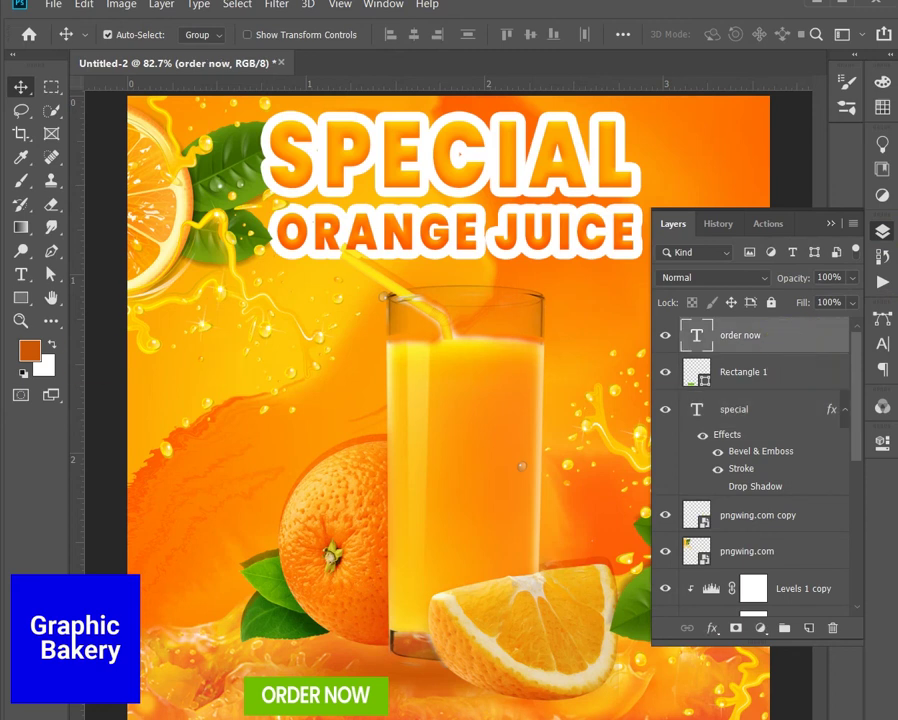
click(24, 300)
click(90, 380)
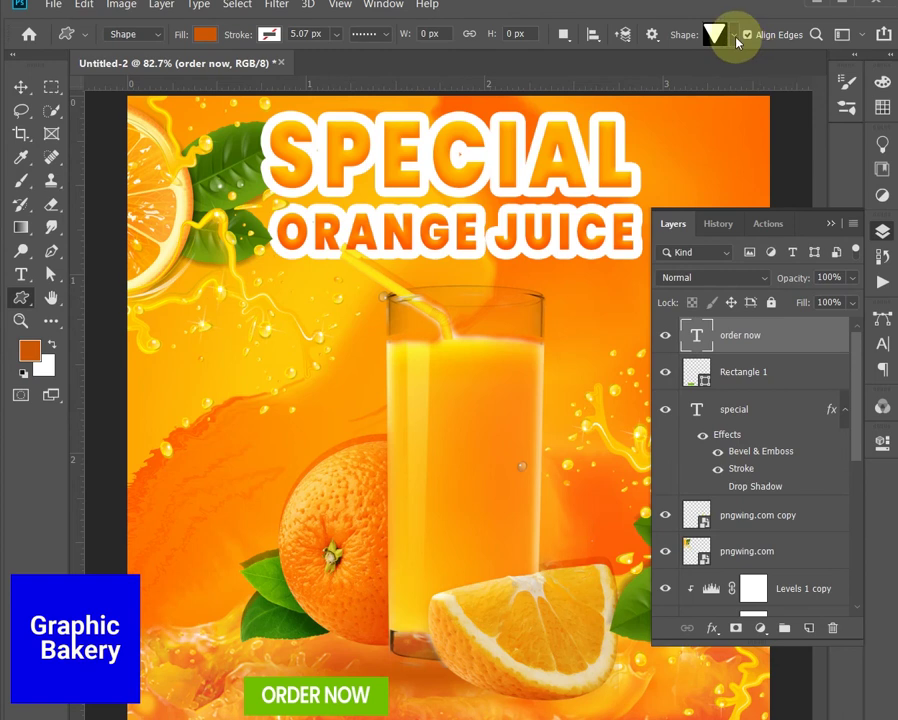
click(736, 40)
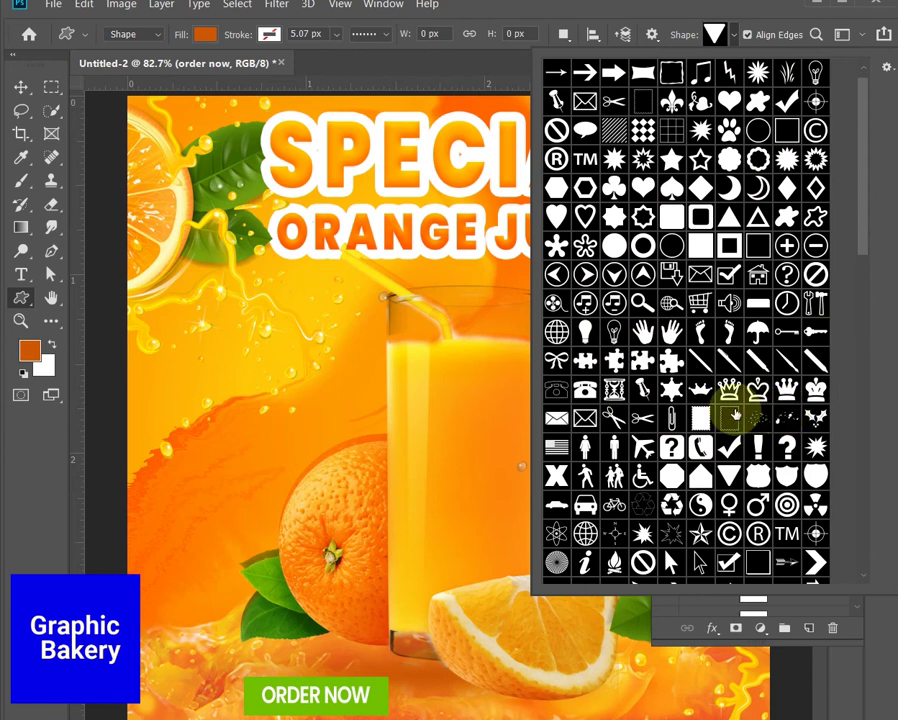
Step: Scroll through the preset shapes and choose the Talk 1 speech bubble
scroll(733, 412, down, 2)
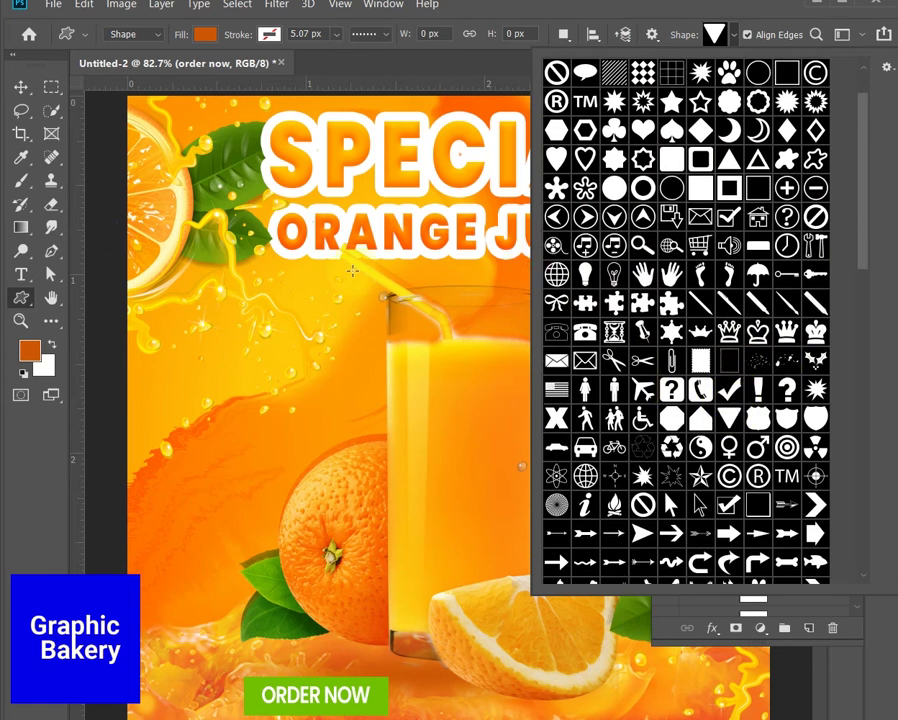
scroll(703, 365, down, 5)
click(730, 514)
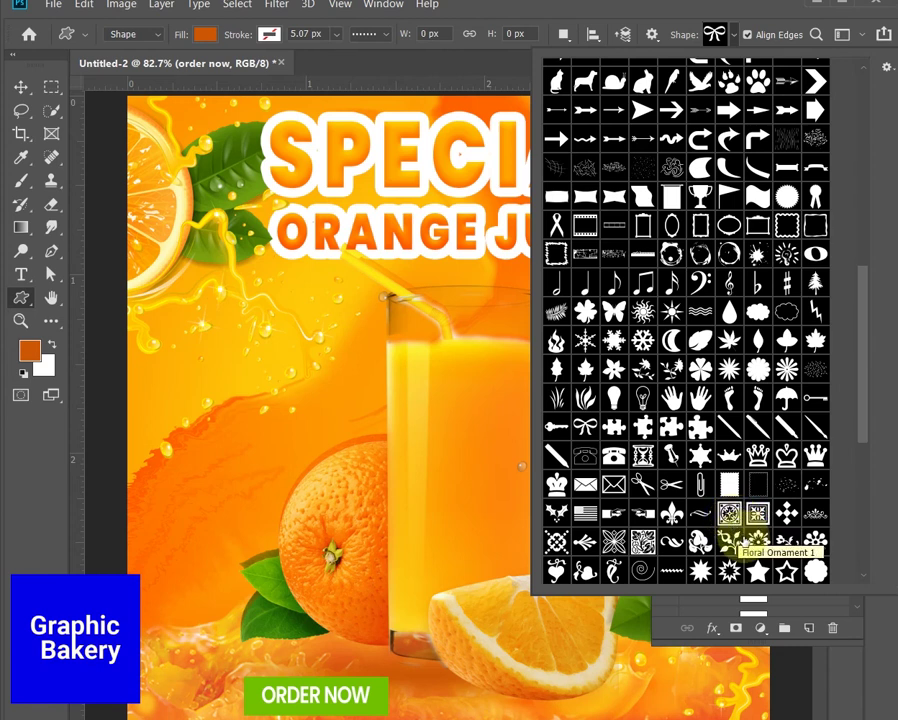
scroll(738, 530, down, 1)
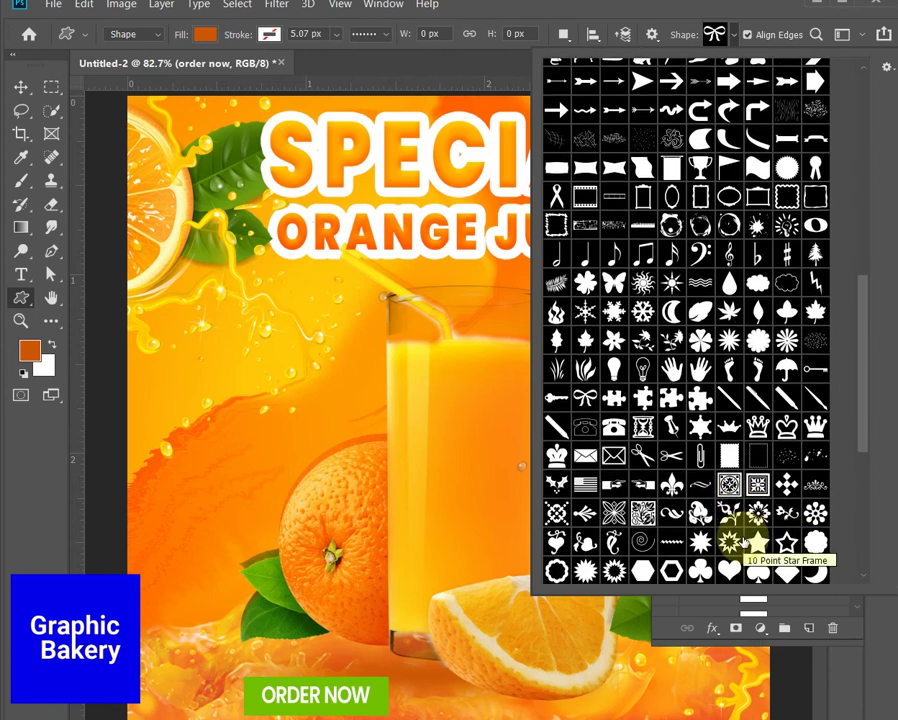
scroll(735, 538, down, 2)
scroll(735, 538, down, 2)
scroll(740, 540, down, 1)
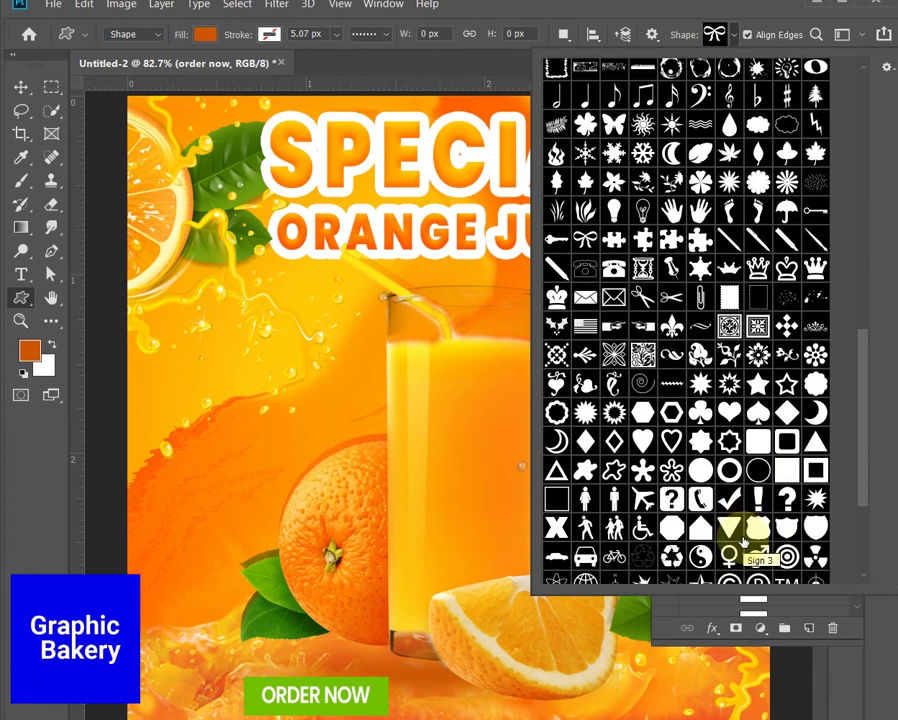
scroll(741, 543, down, 1)
scroll(741, 543, down, 1)
scroll(741, 543, down, 1)
scroll(741, 543, down, 2)
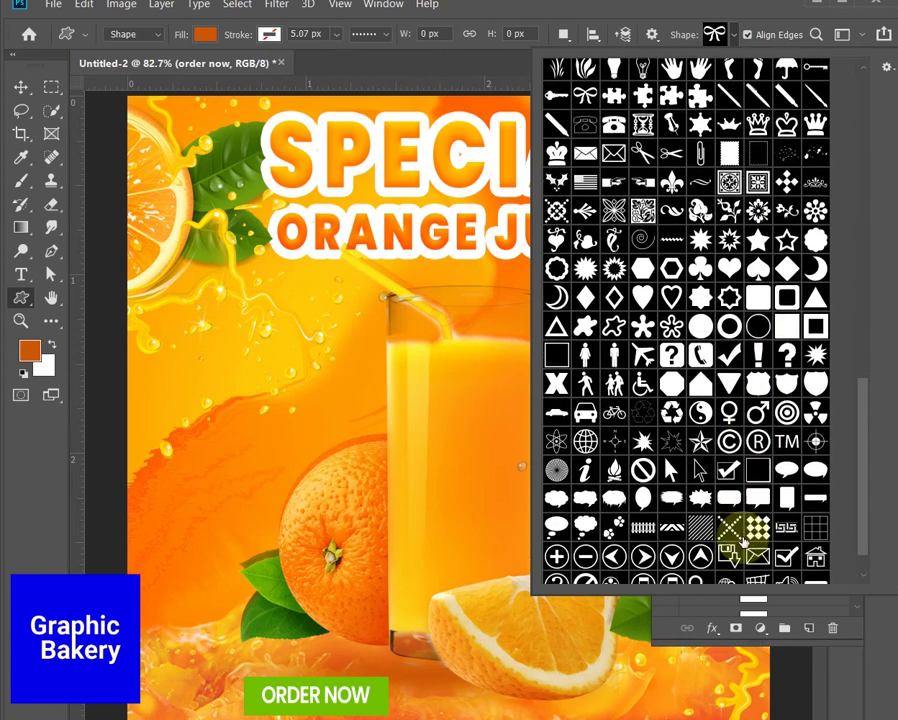
scroll(741, 543, down, 1)
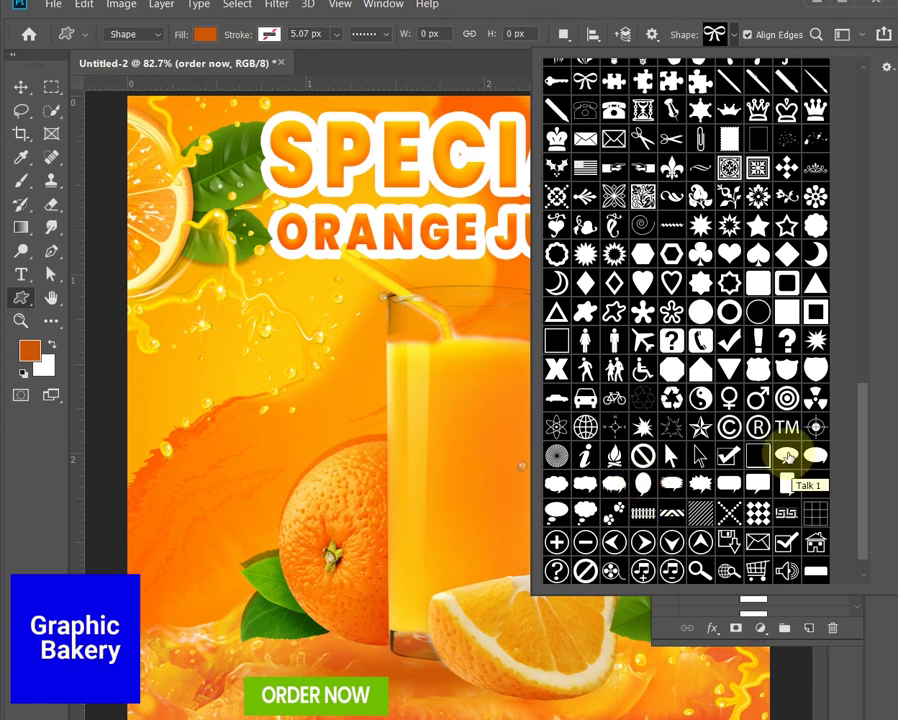
click(786, 458)
Step: Draw a Talk 1 bubble, enlarge it, flip it horizontally, and place it above-left of the orange
drag(324, 428, 393, 442)
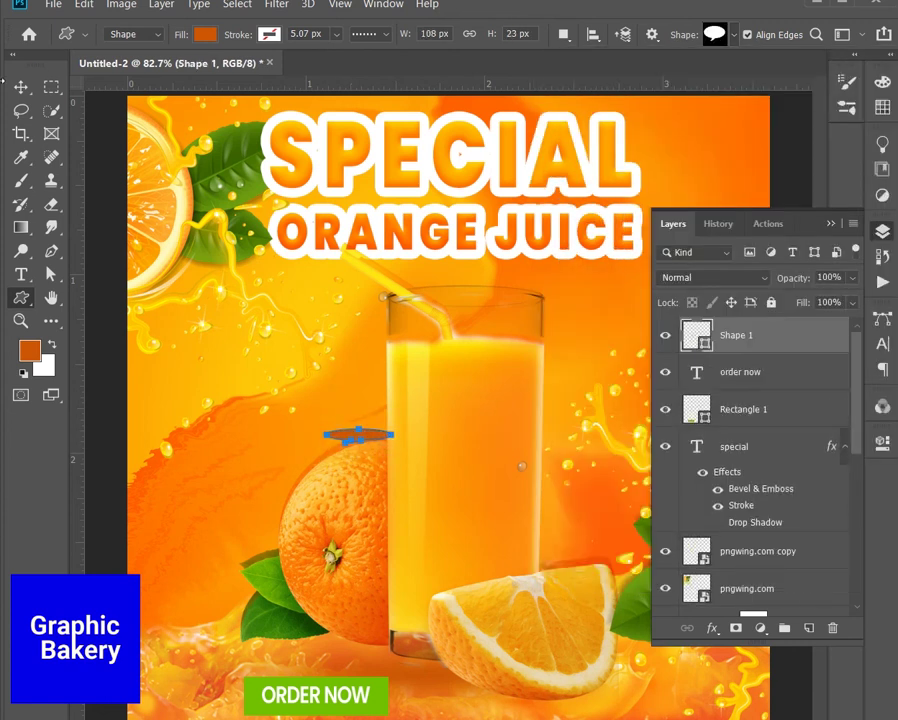
key(v)
key(ctrl+t)
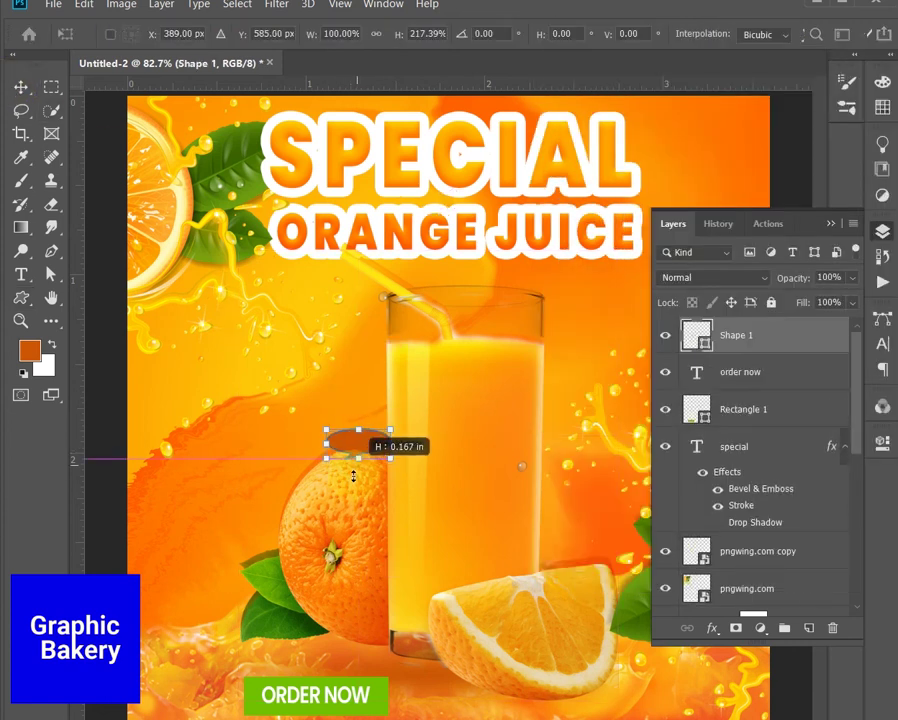
mouse_move(358, 447)
mouse_down()
mouse_move(358, 490)
mouse_move(438, 521)
mouse_move(455, 542)
mouse_up()
right_click(416, 490)
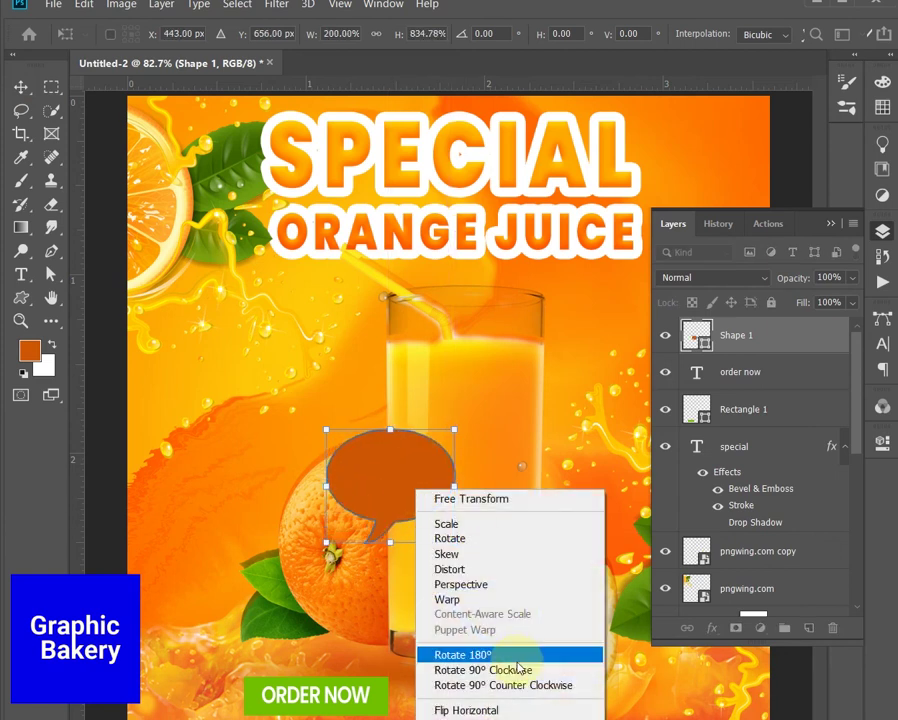
click(516, 704)
drag(416, 486, 280, 420)
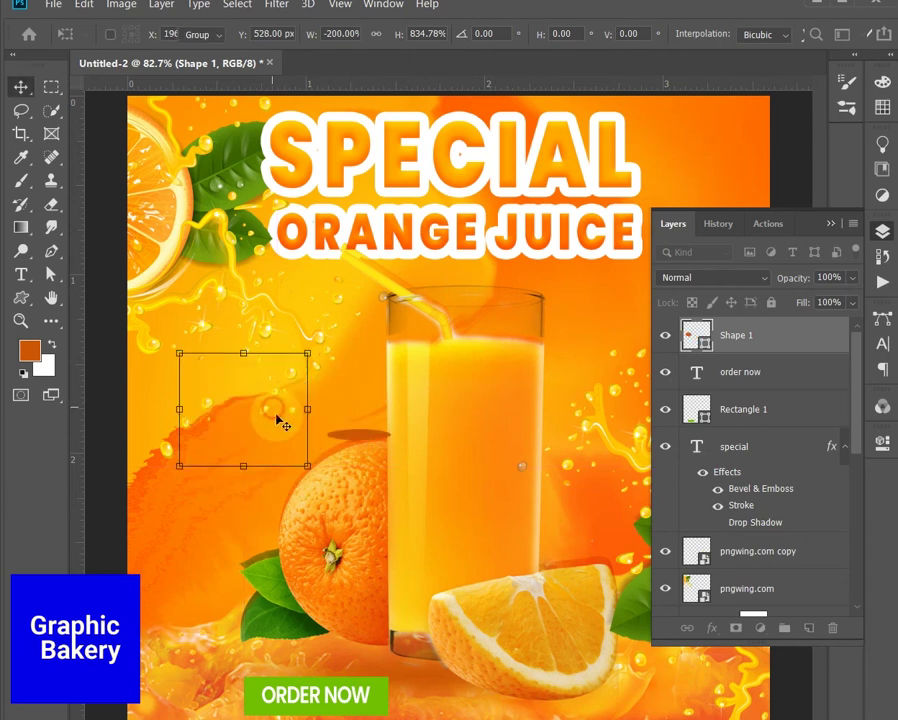
key(Return)
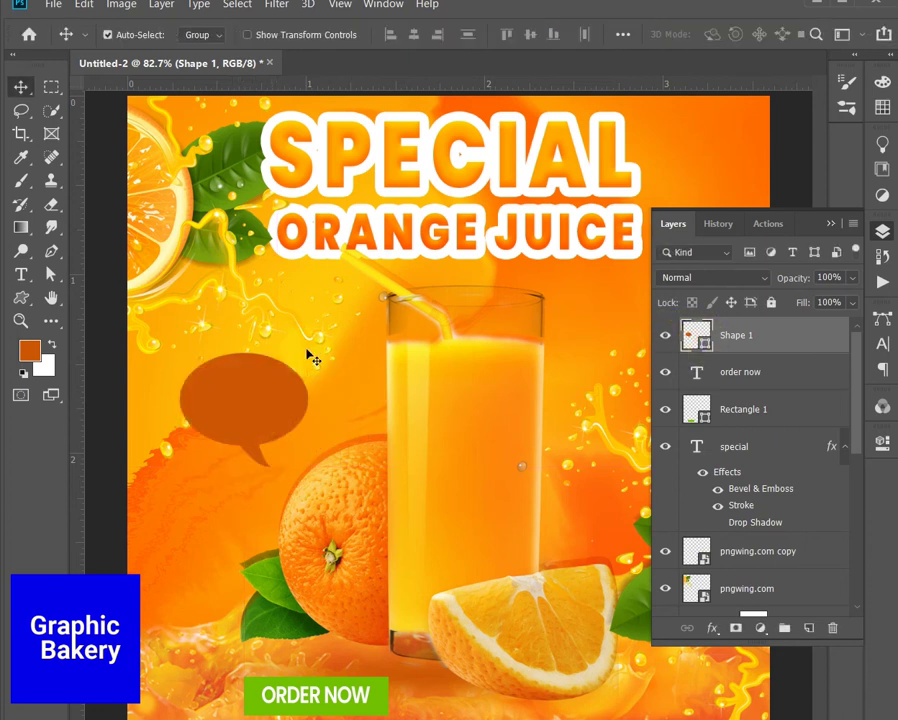
Step: Give the speech bubble no fill and a solid white stroke
click(20, 297)
click(205, 34)
click(130, 68)
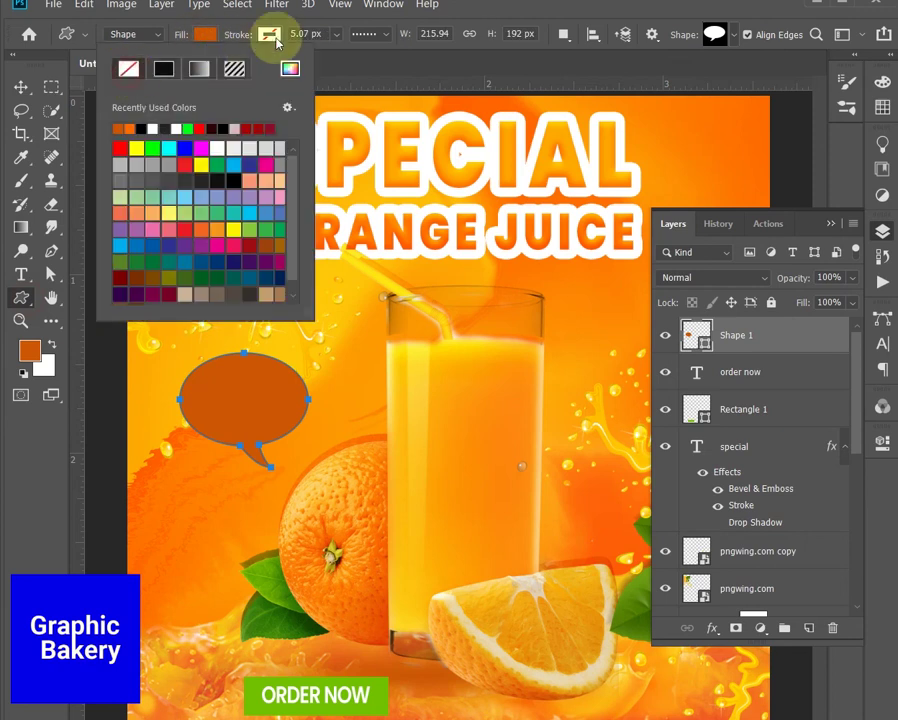
click(270, 34)
click(268, 34)
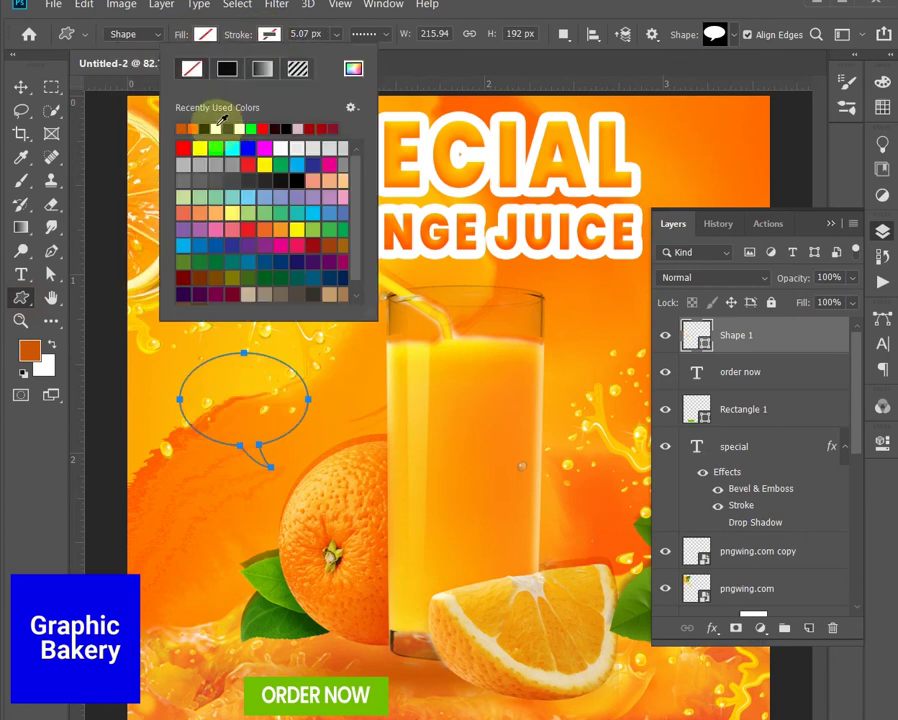
click(216, 128)
click(372, 34)
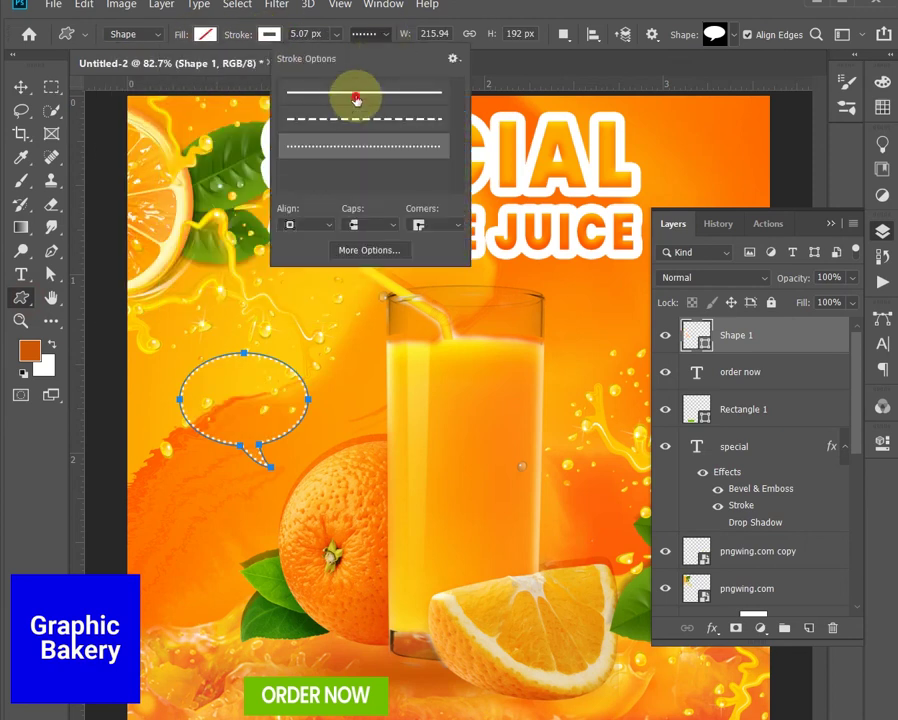
click(362, 92)
Step: Tilt and slightly enlarge the speech bubble with Free Transform
key(v)
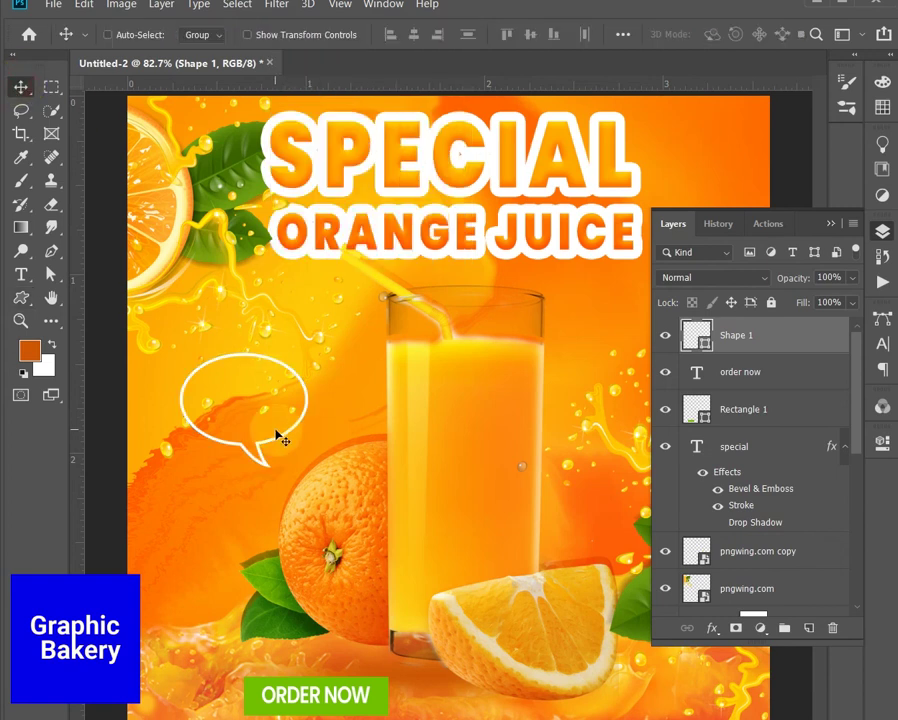
key(ctrl+t)
mouse_move(315, 480)
mouse_down()
mouse_move(350, 455)
mouse_move(340, 465)
mouse_up()
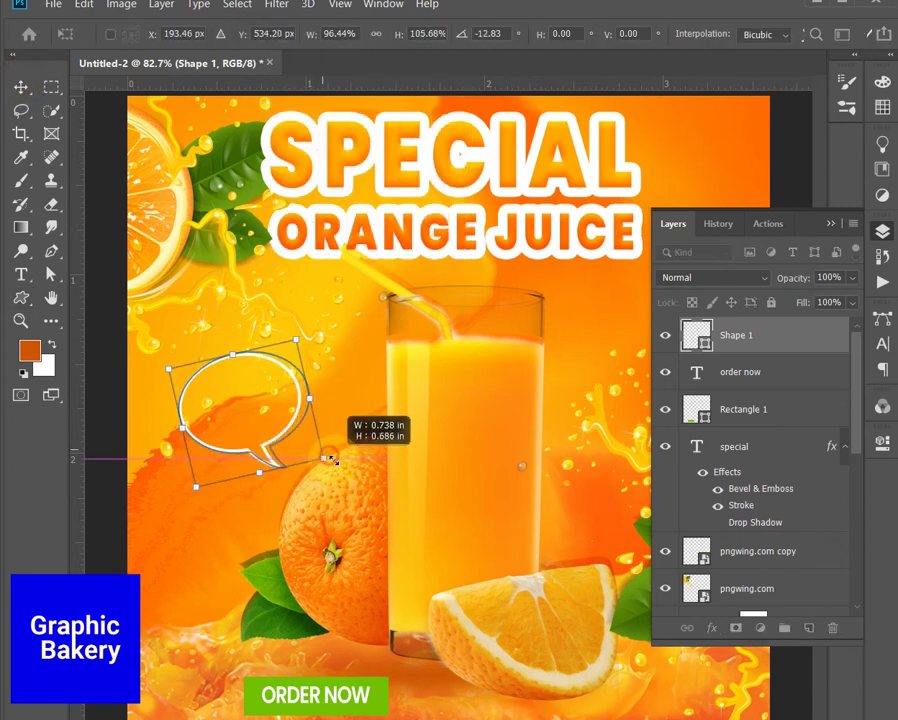
key(Return)
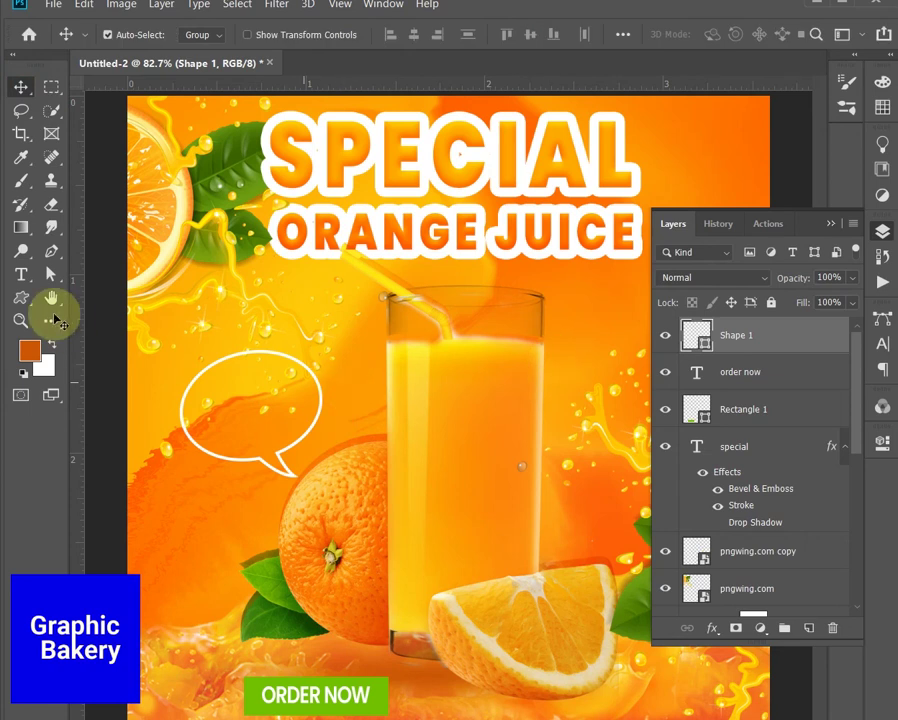
Step: Add a two-line text box above the glass reading '70%' and 'OFF'
click(20, 274)
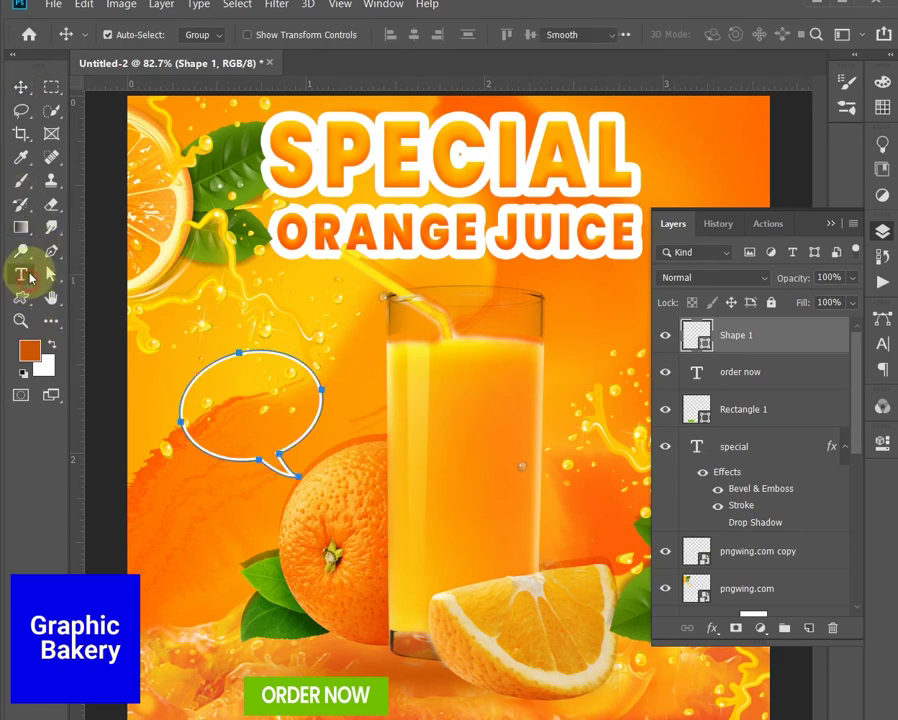
click(325, 301)
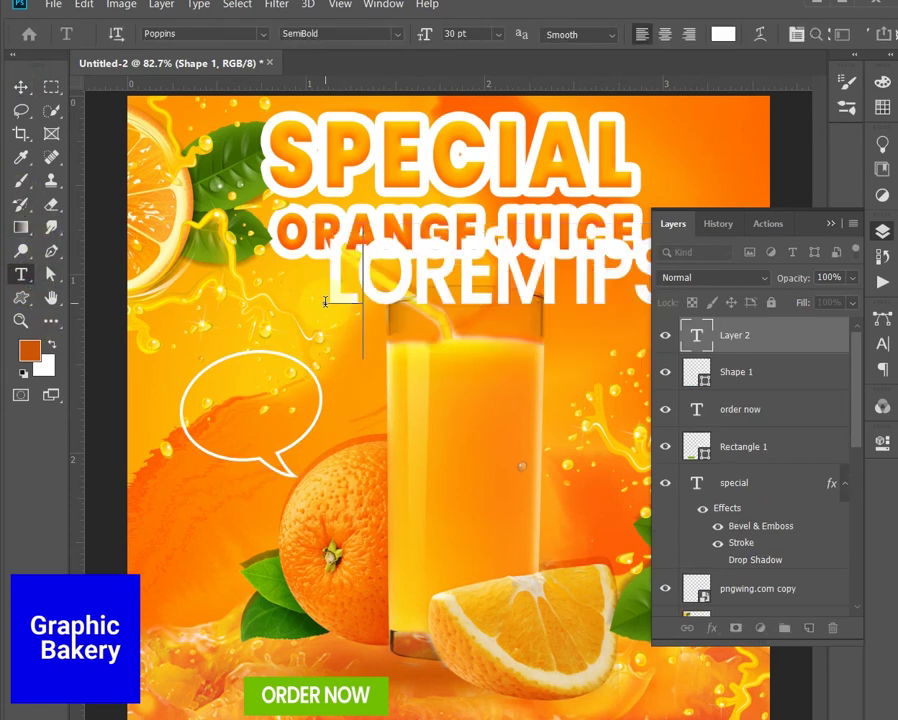
text(70%)
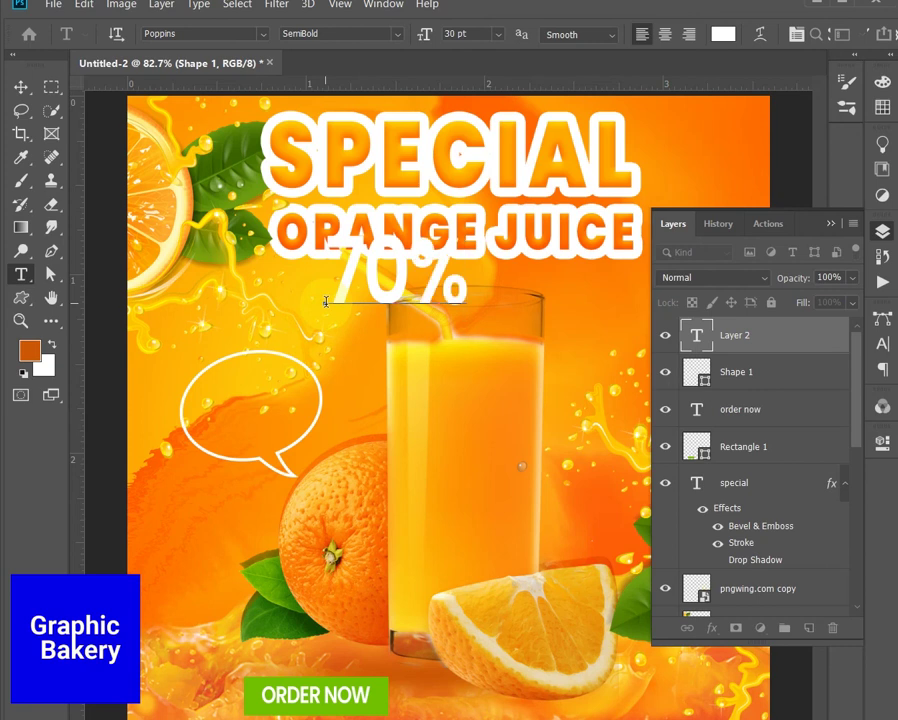
key(Return)
text(OFF)
Step: Give both lines -40 tracking and 28 pt leading
key(Up)
key(shift+Home)
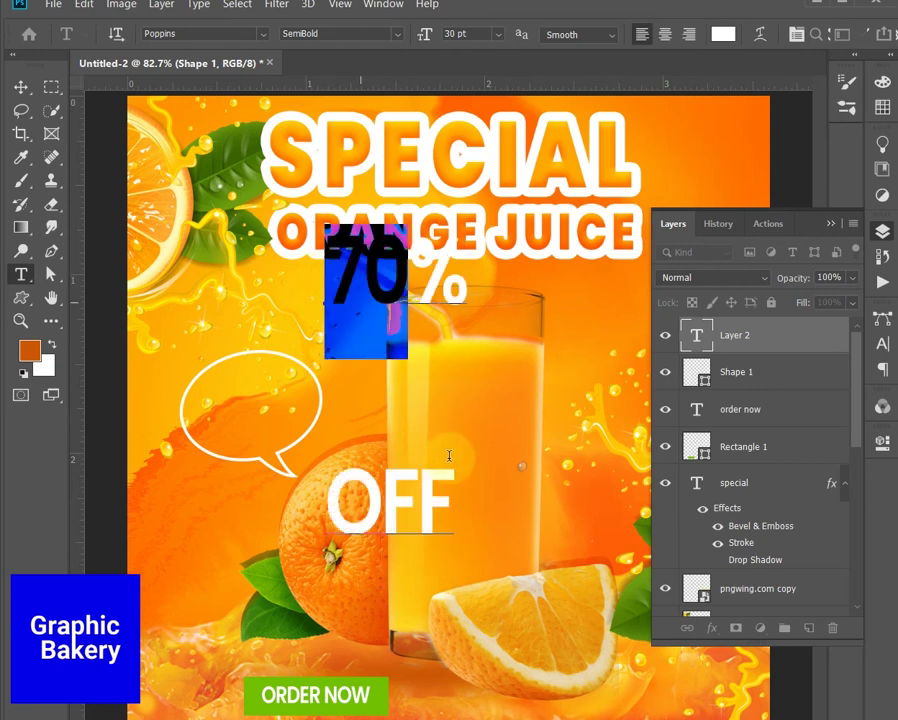
key(ctrl+a)
click(882, 343)
click(815, 382)
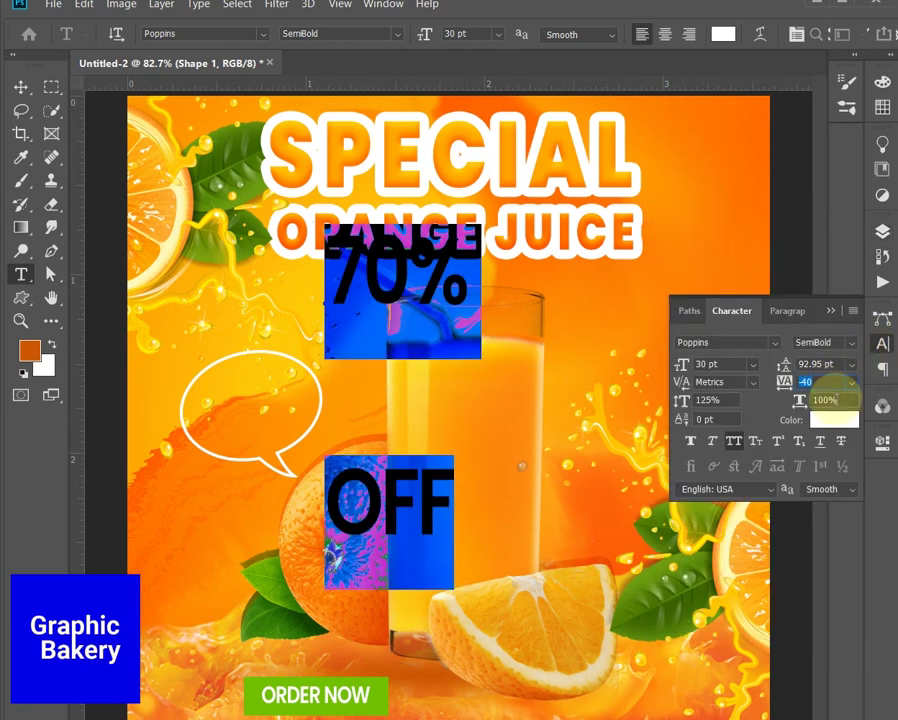
scroll(840, 364, down, 3)
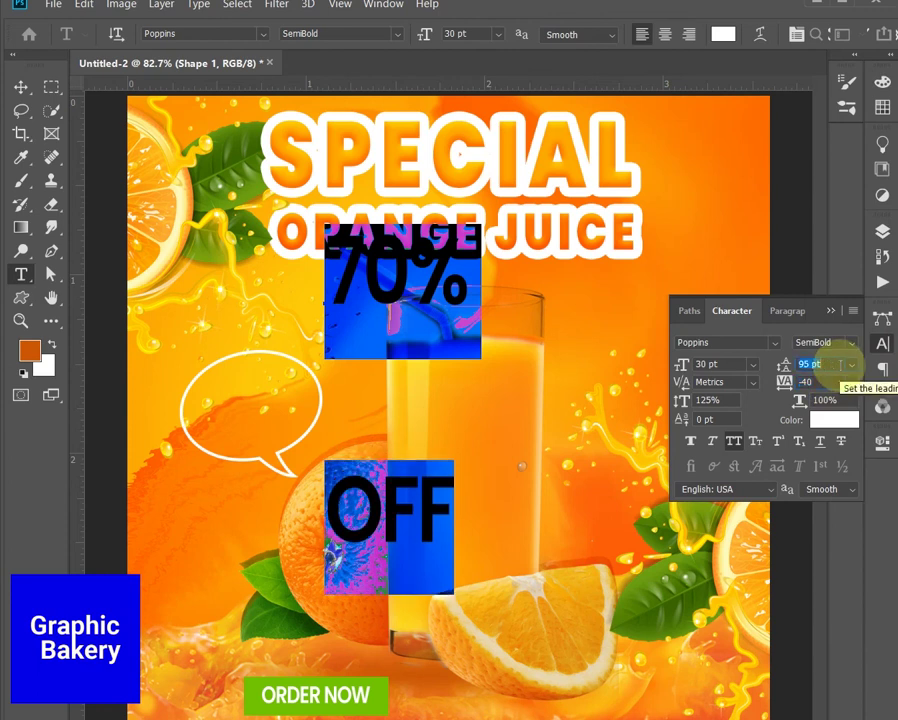
scroll(840, 364, down, 6)
scroll(840, 364, down, 10)
scroll(835, 364, down, 9)
scroll(835, 364, down, 9)
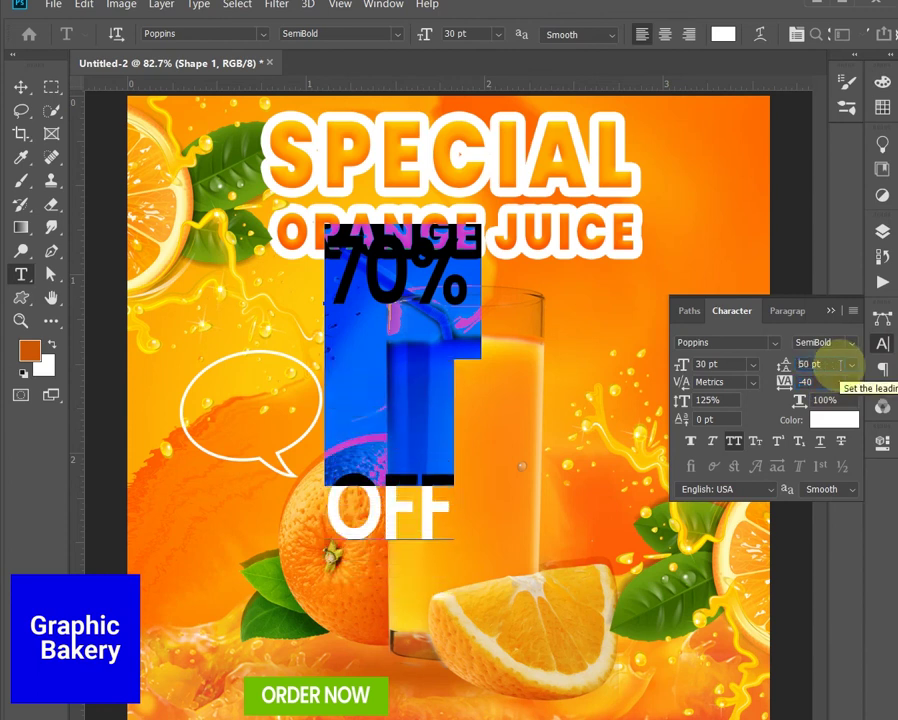
scroll(835, 364, down, 9)
scroll(835, 364, down, 10)
scroll(835, 364, down, 9)
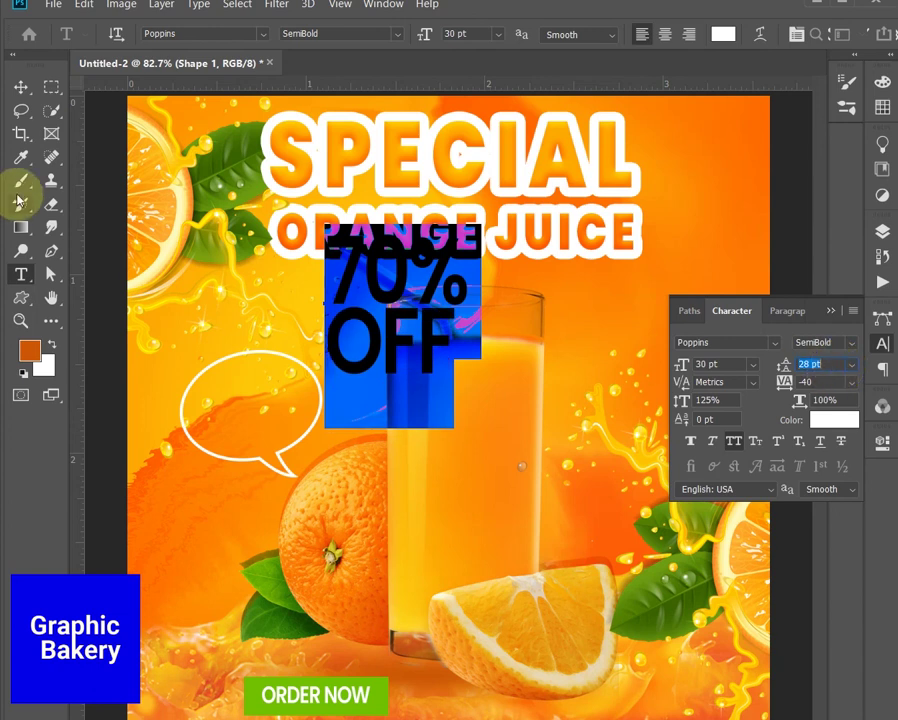
click(20, 86)
Step: Scale the 70% OFF text to about 45% inside the speech bubble, rotated -29°
key(ctrl+t)
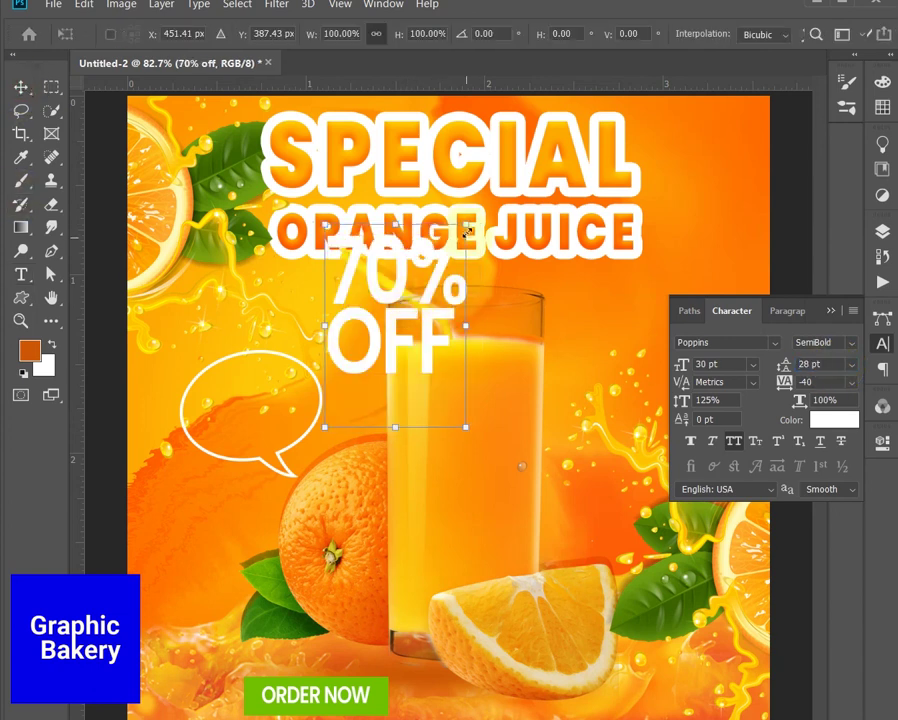
mouse_move(458, 242)
mouse_down()
mouse_move(445, 274)
mouse_move(362, 355)
mouse_move(248, 410)
mouse_up()
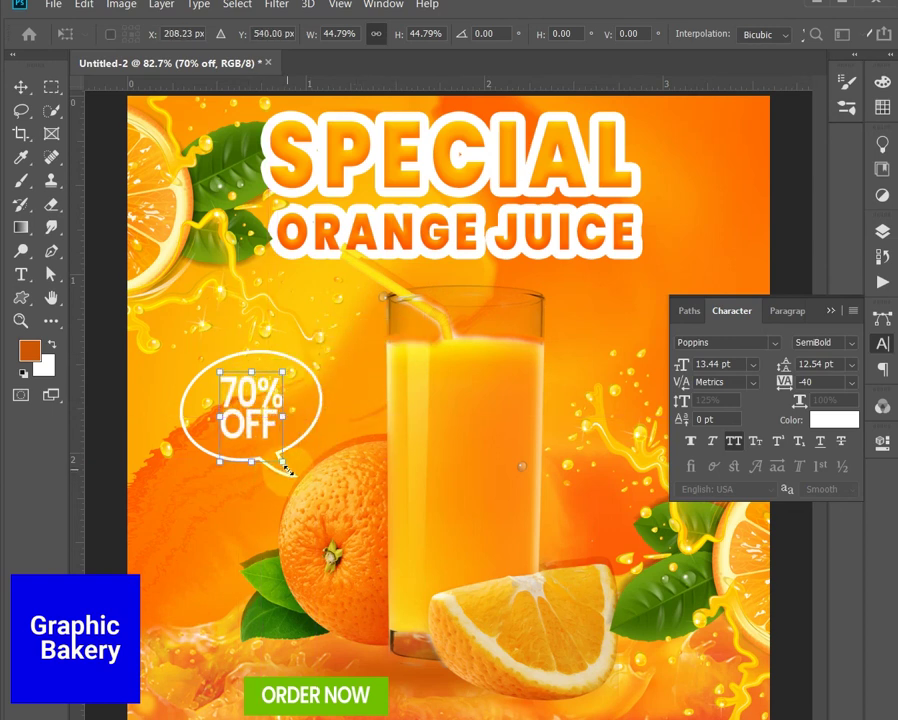
drag(298, 471, 325, 437)
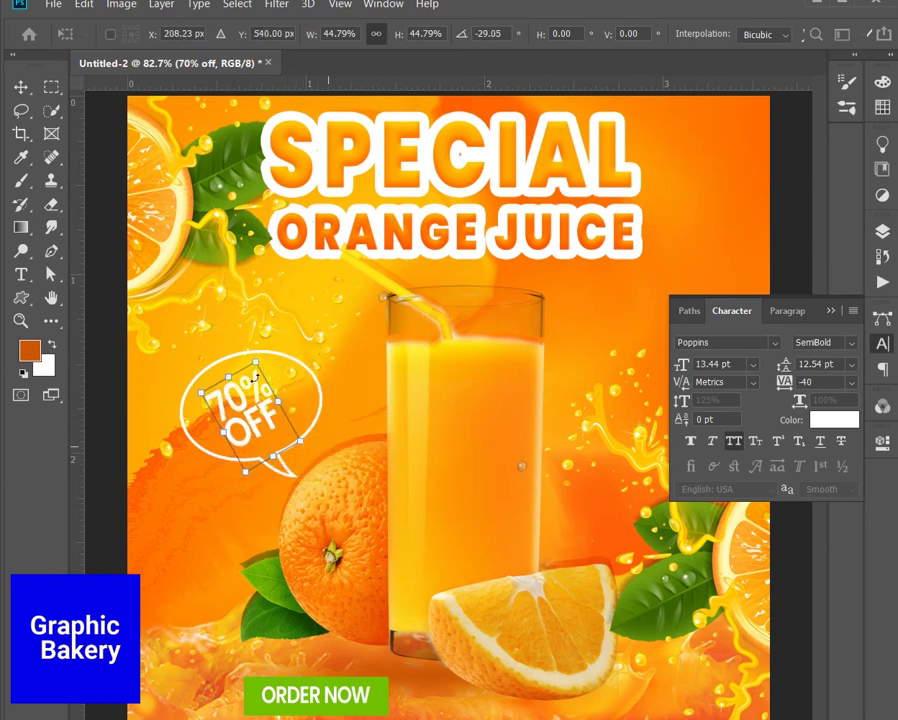
click(18, 92)
click(830, 311)
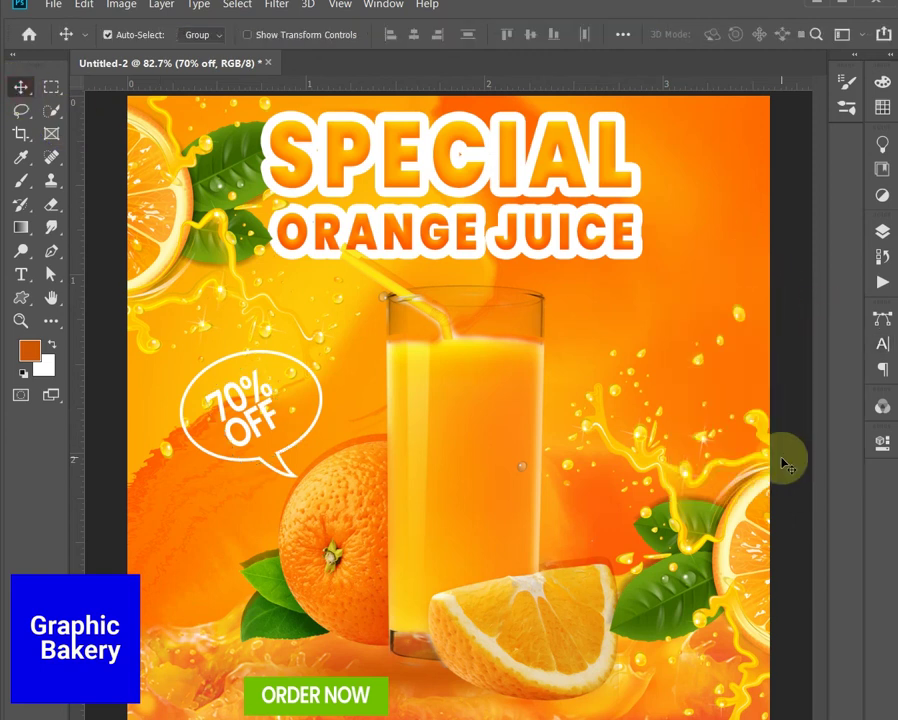
Step: Change the 70% OFF text colour from white to black, then deselect the layer
double_click(270, 424)
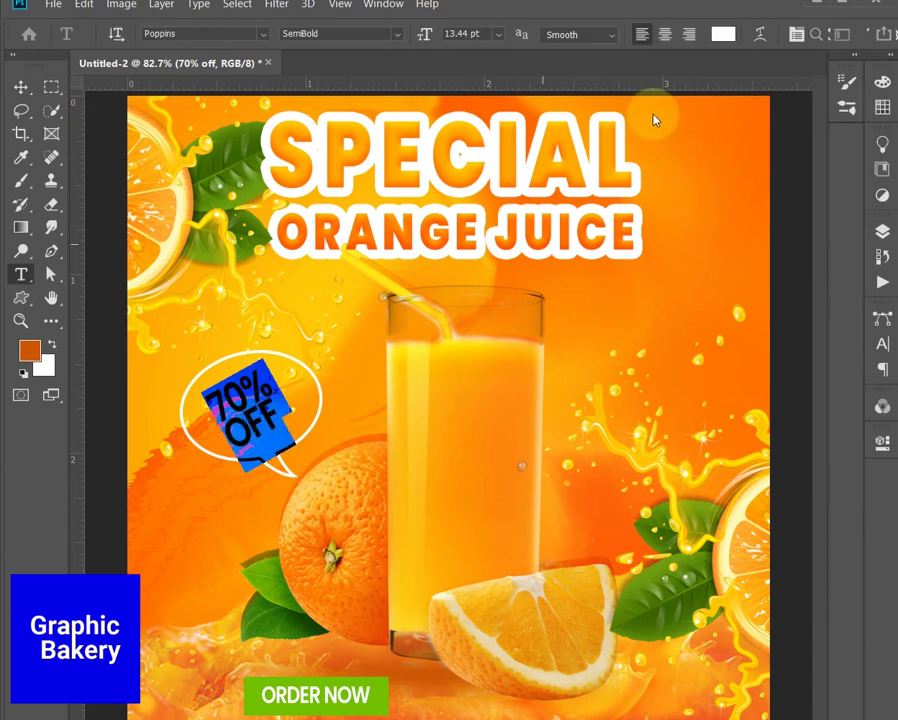
click(722, 34)
click(540, 676)
click(686, 435)
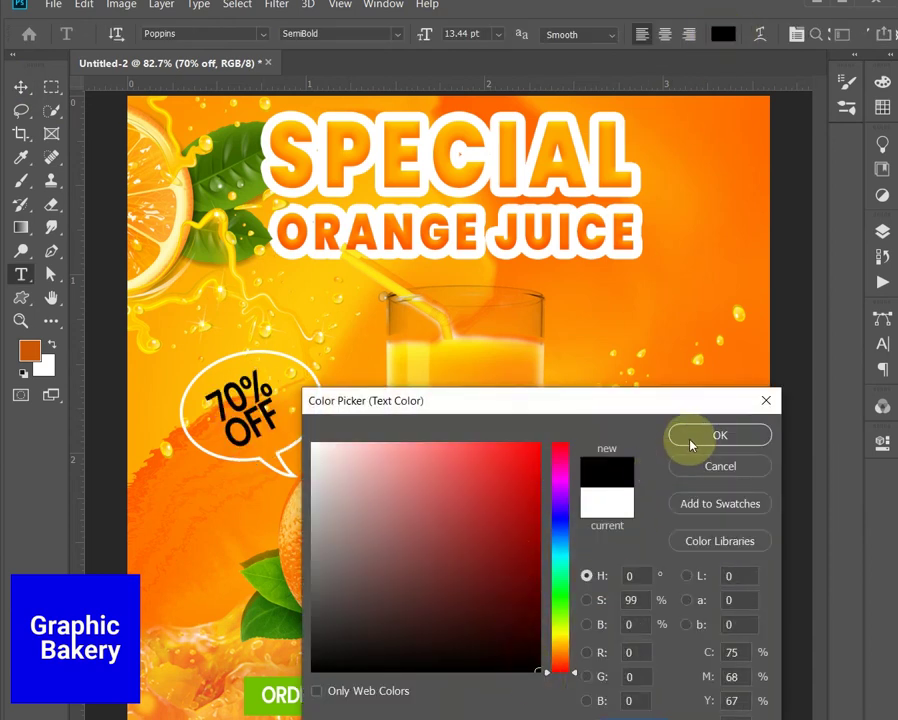
click(20, 86)
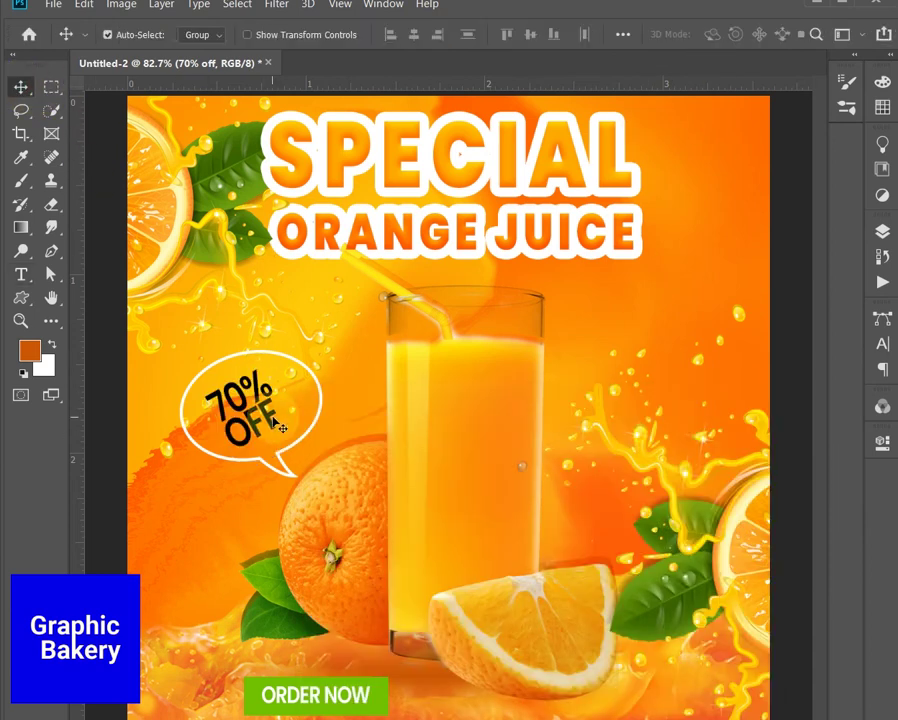
click(785, 388)
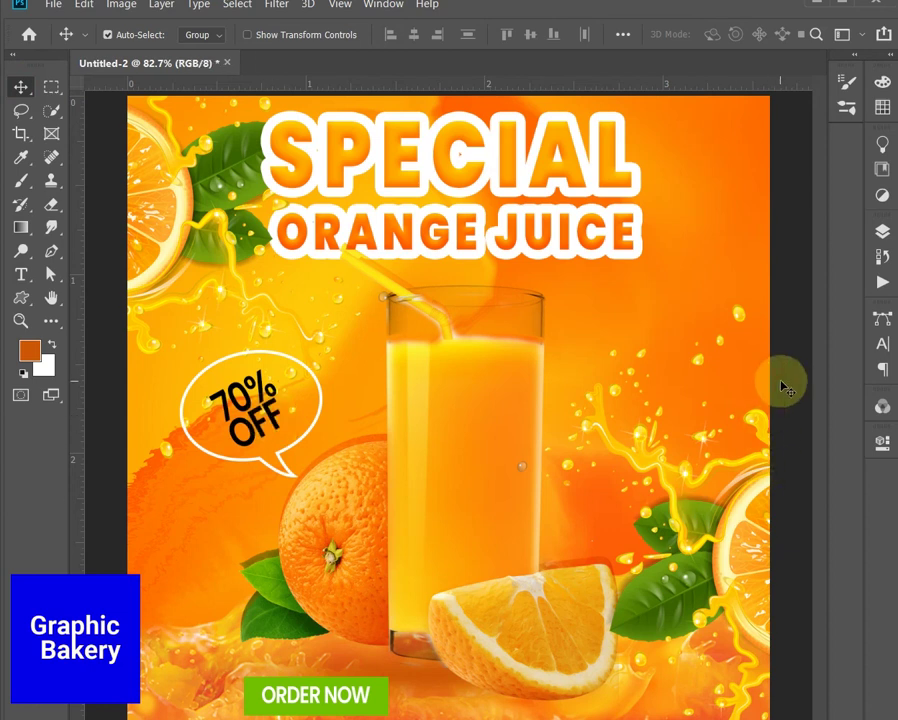